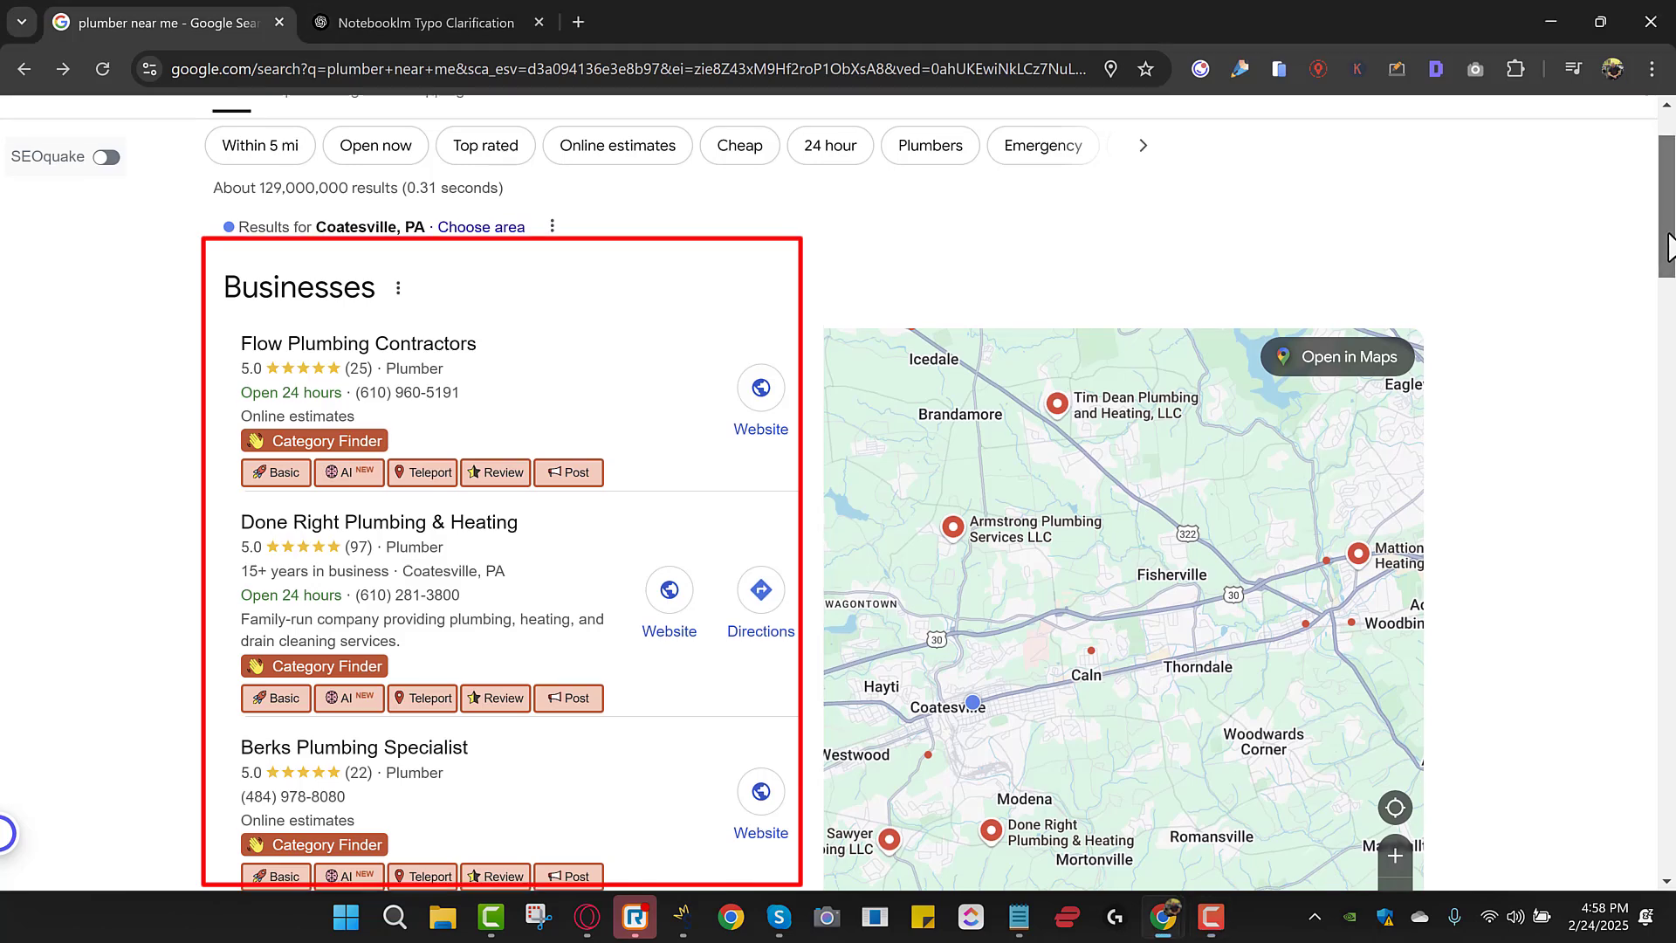
drag(1663, 254, 1667, 223)
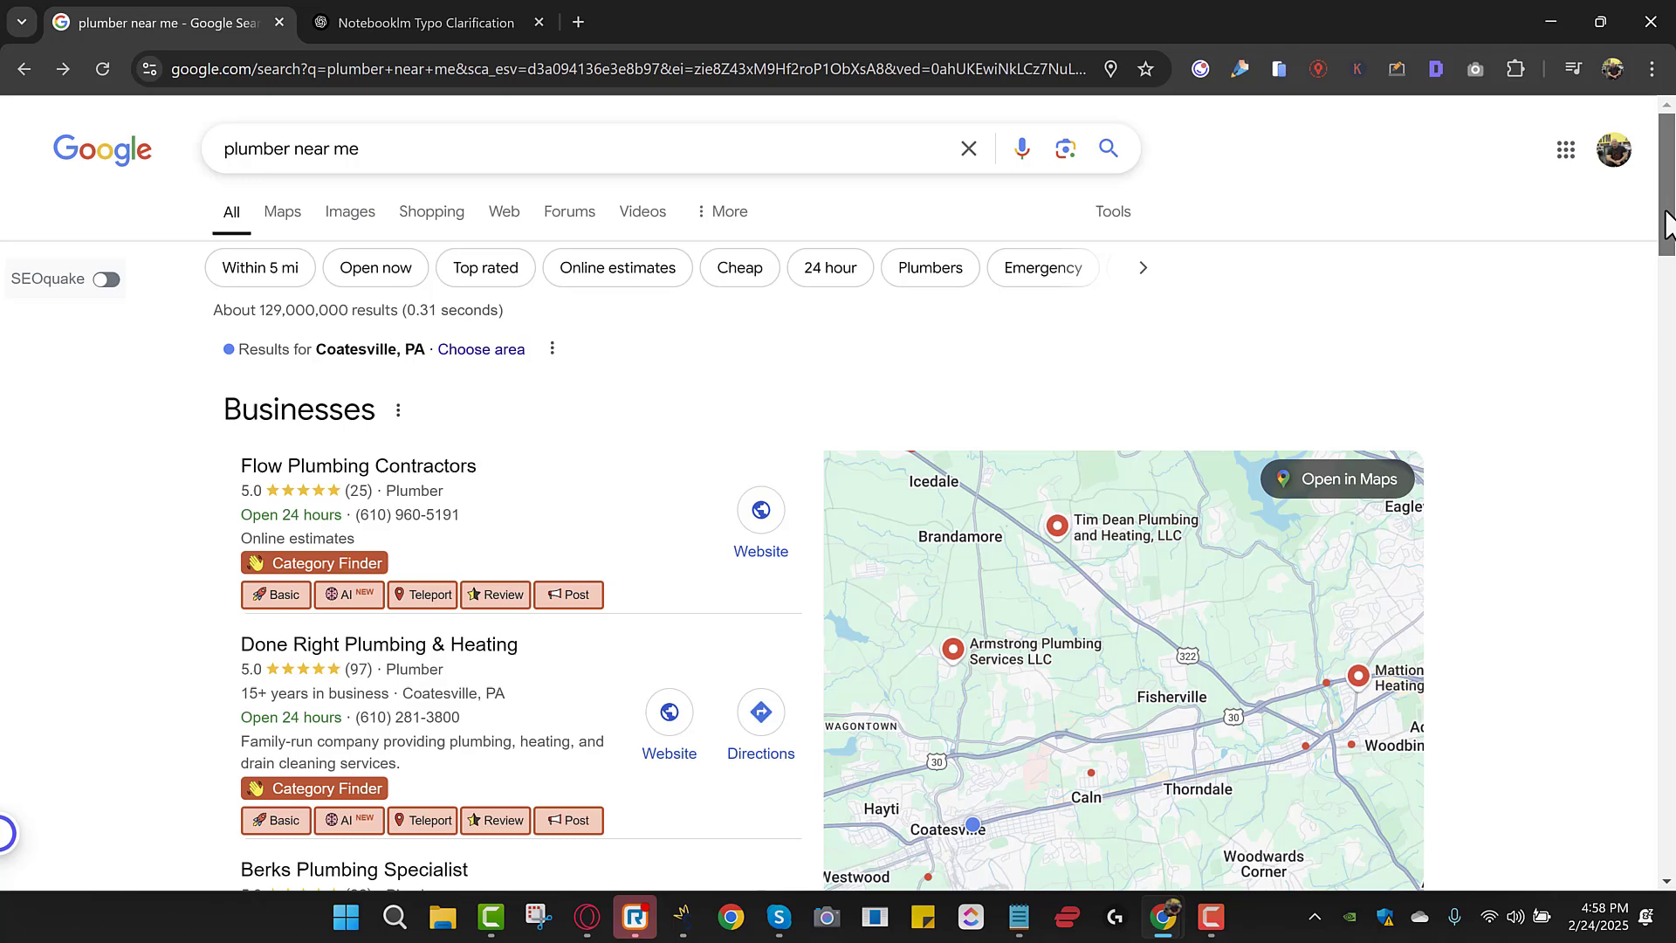
drag(1667, 224, 1667, 259)
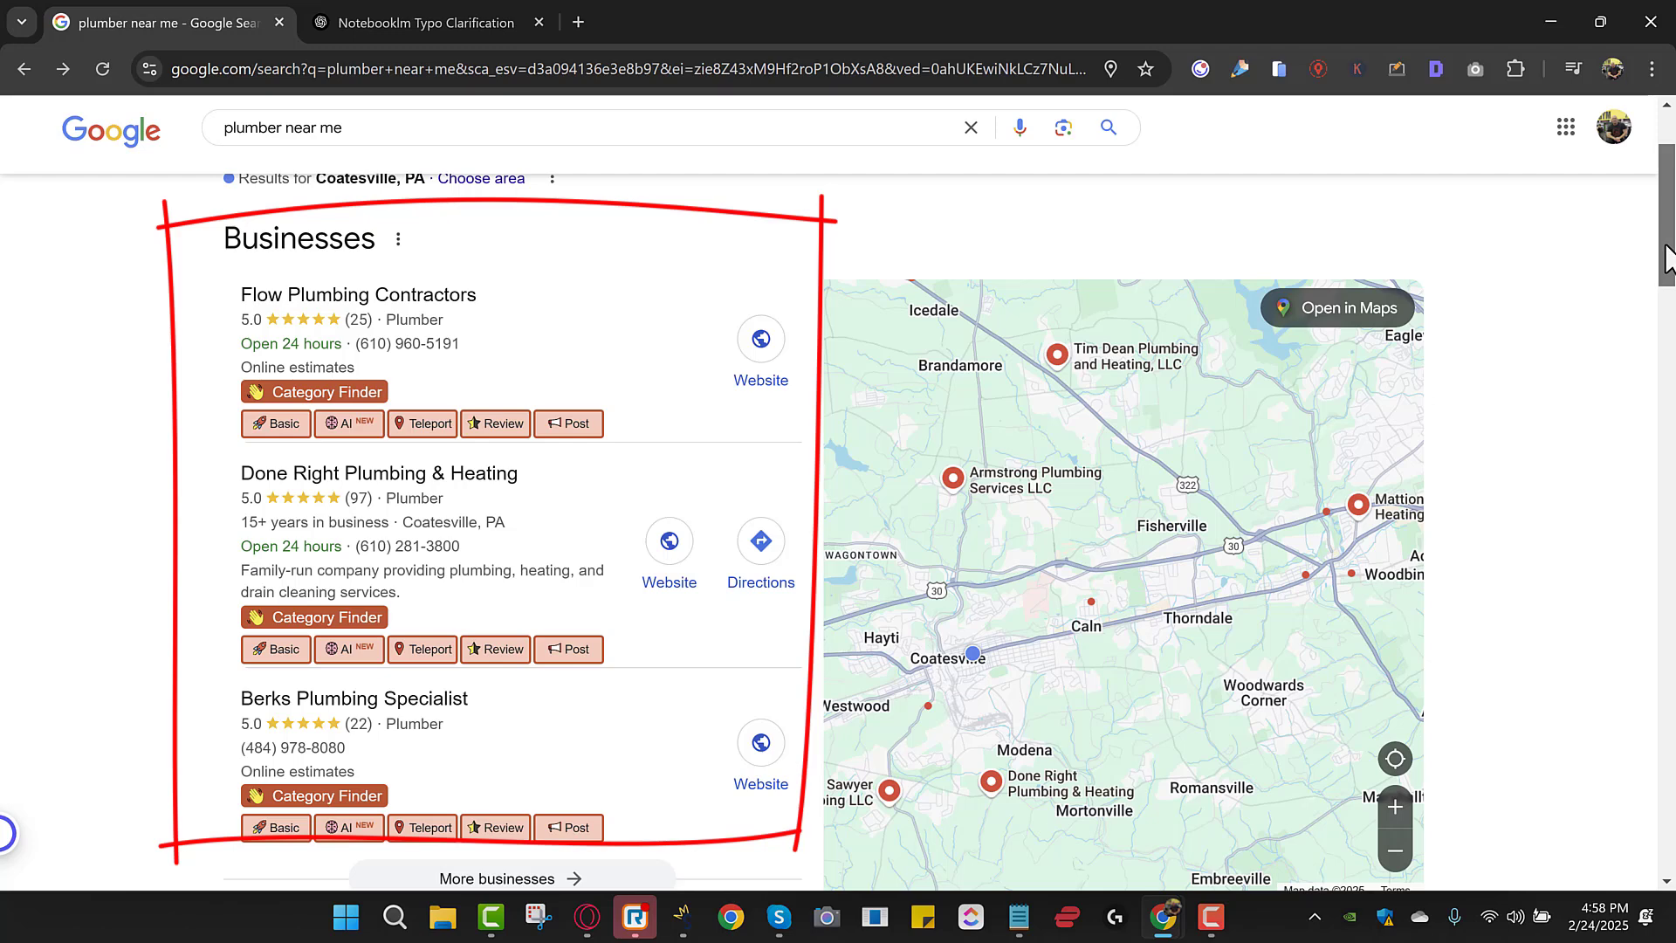
Scroll past the plumber results and bring up NotebookLM's home page in a new tab.
drag(1666, 259, 1669, 236)
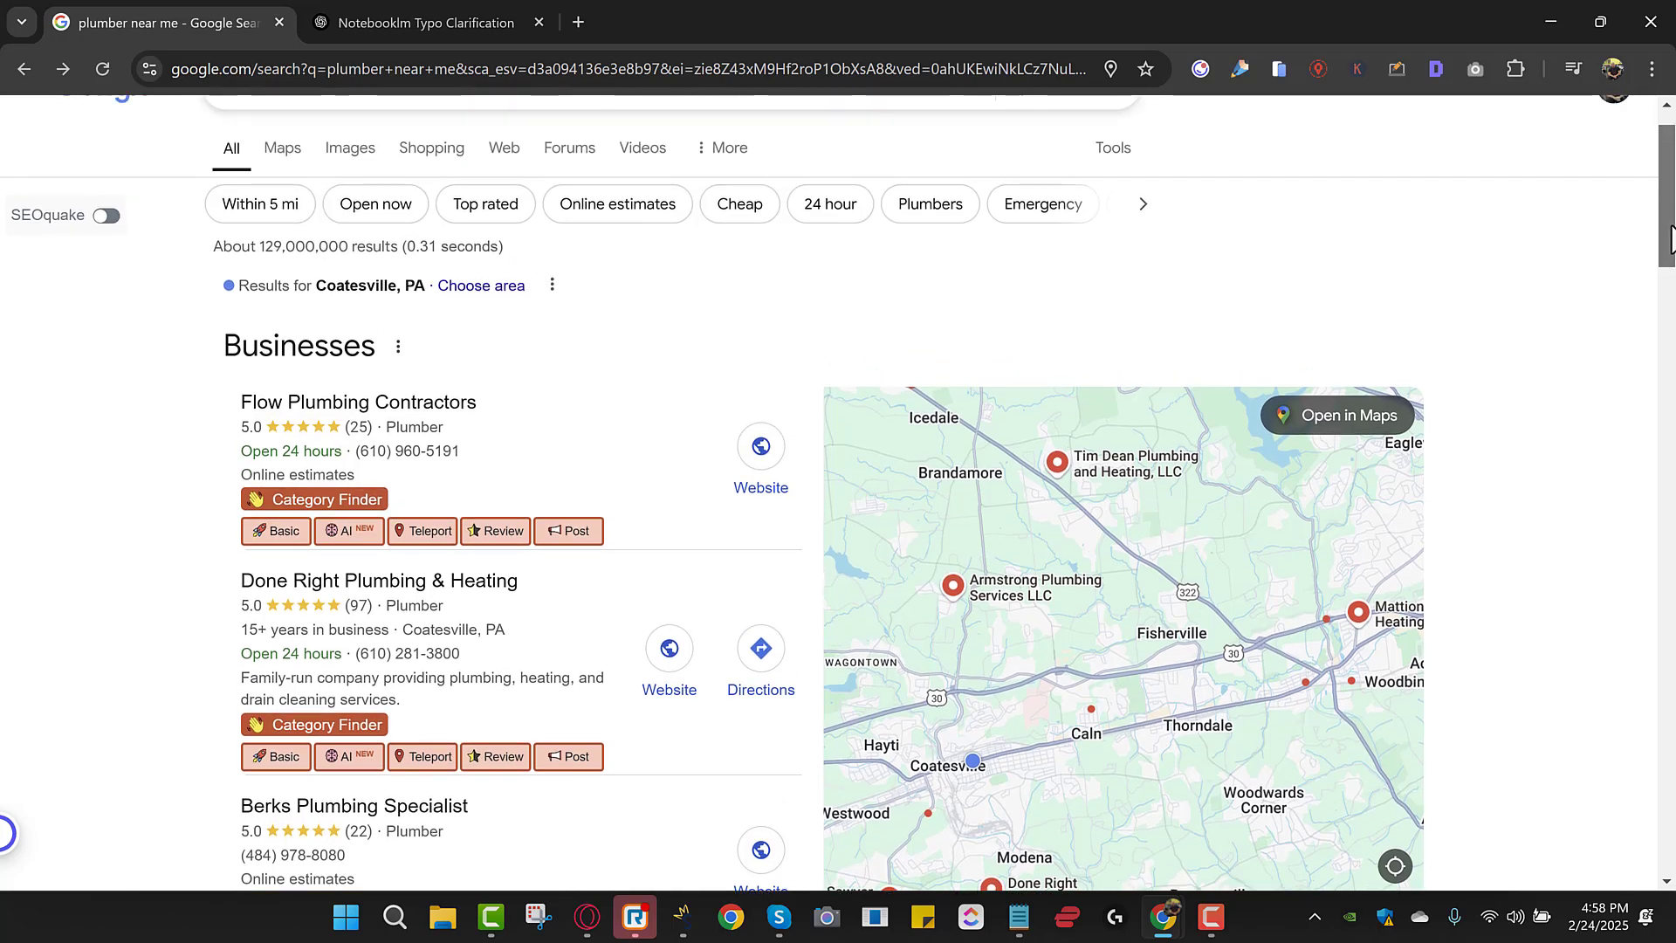
drag(92, 408, 273, 462)
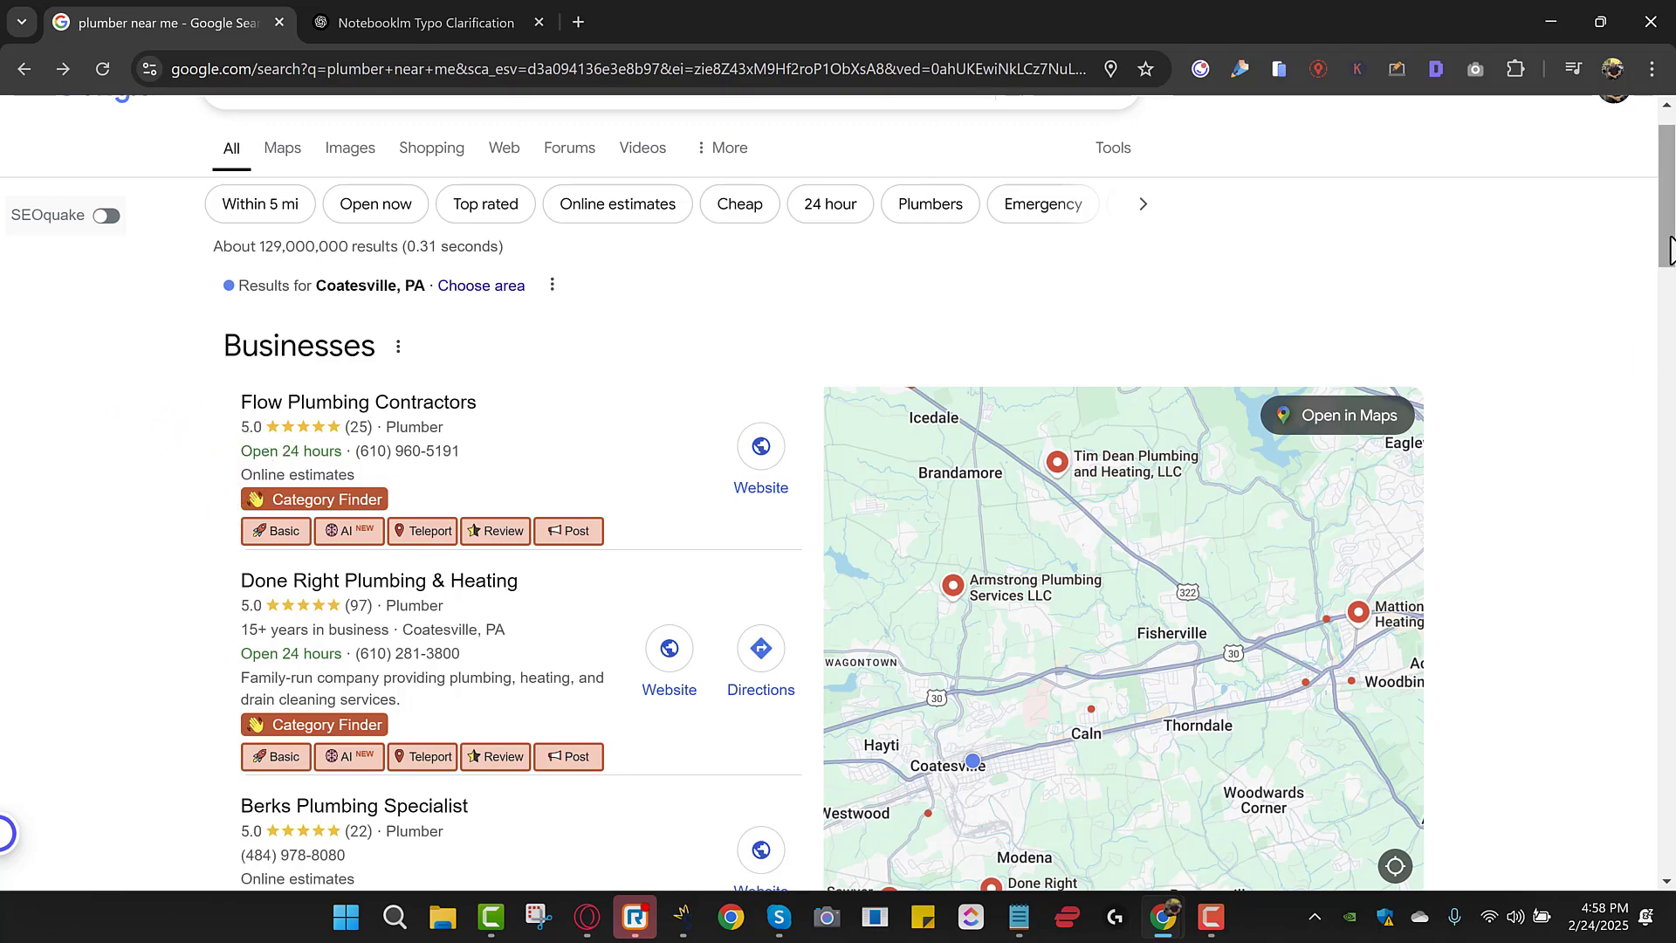
drag(1669, 248, 1669, 243)
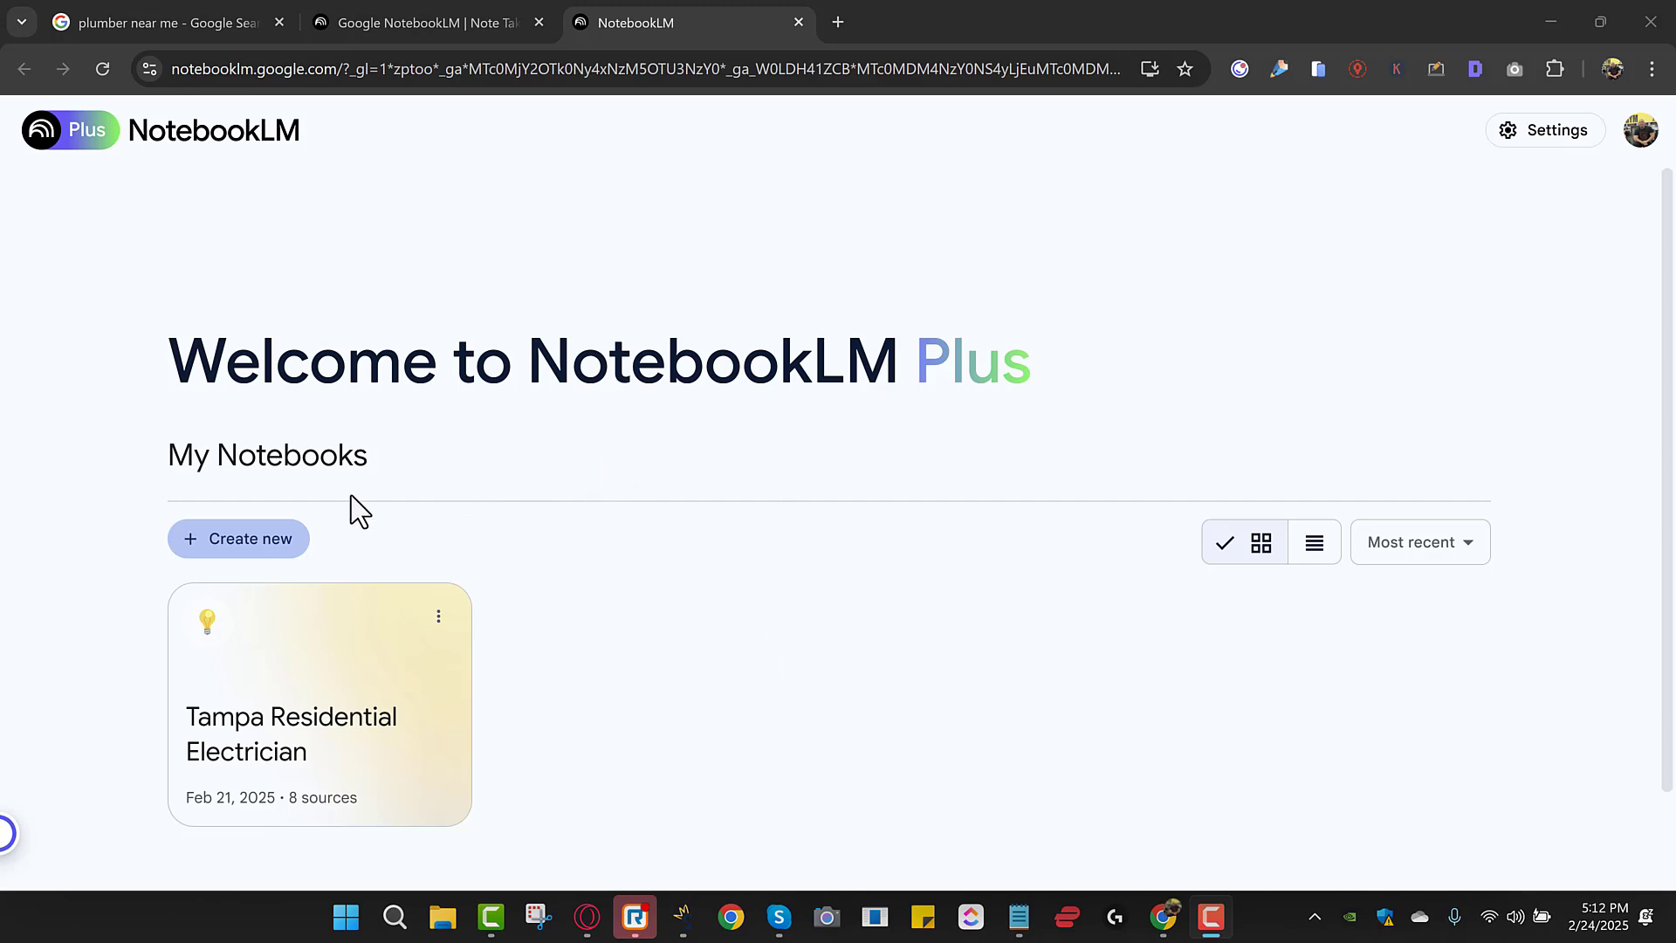
Create a fresh untitled notebook with 'Create new' on the NotebookLM home page.
click(247, 545)
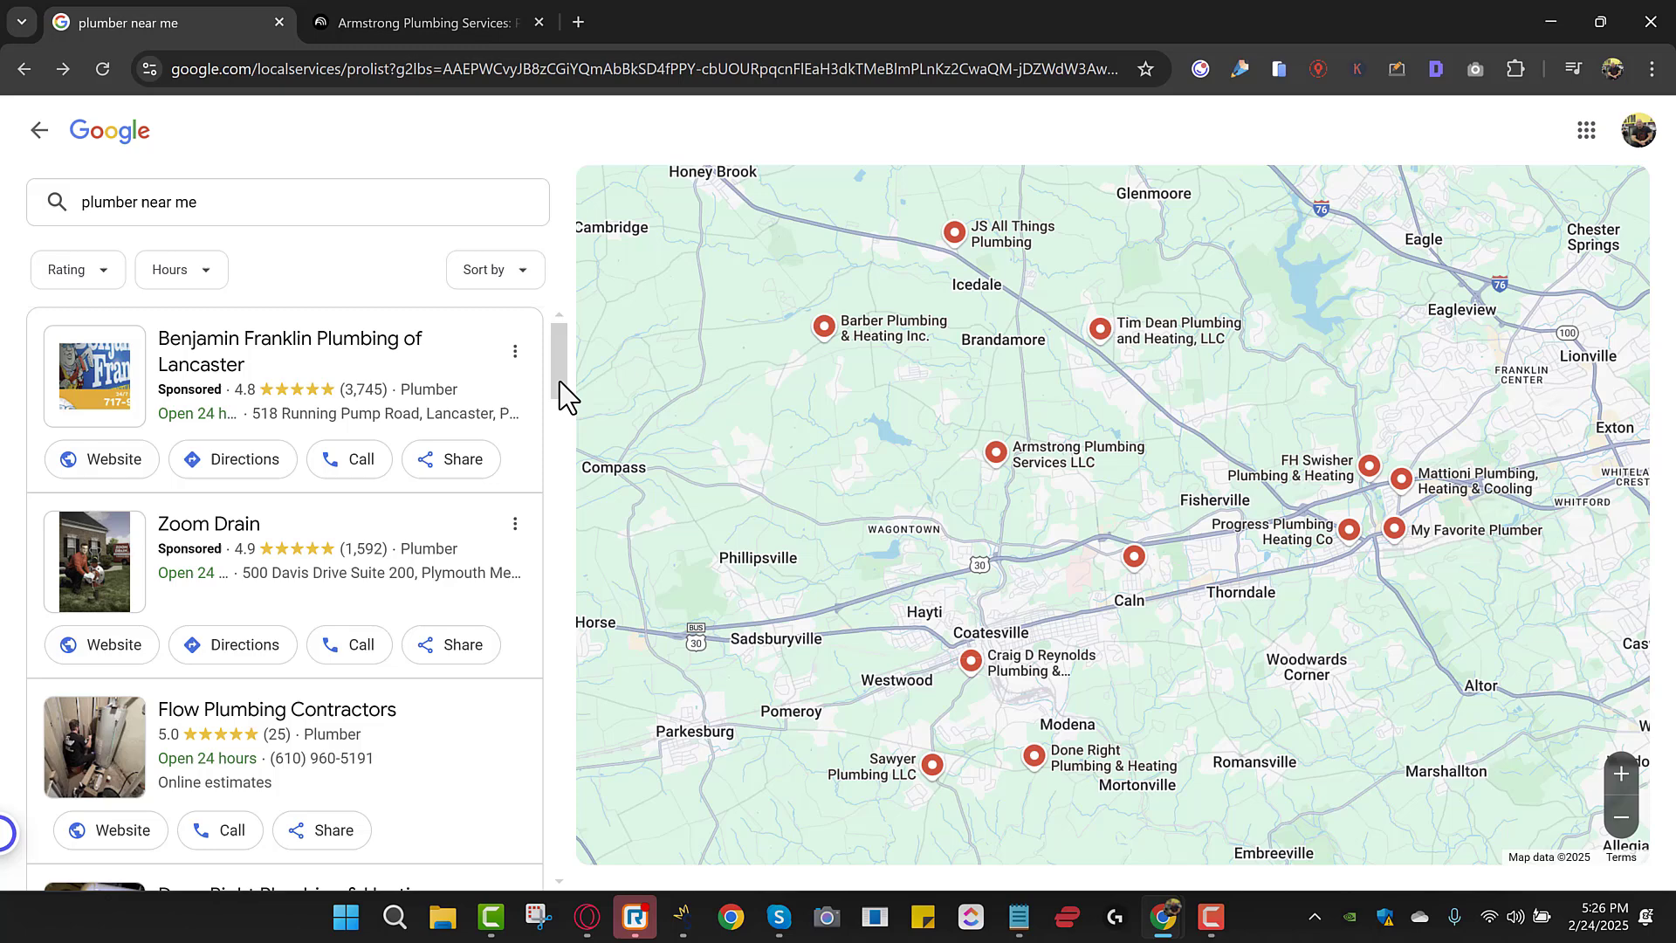
Scroll the local plumber list to Armstrong Plumbing Services LLC, rated 5.0 from 195 reviews.
drag(558, 381, 542, 587)
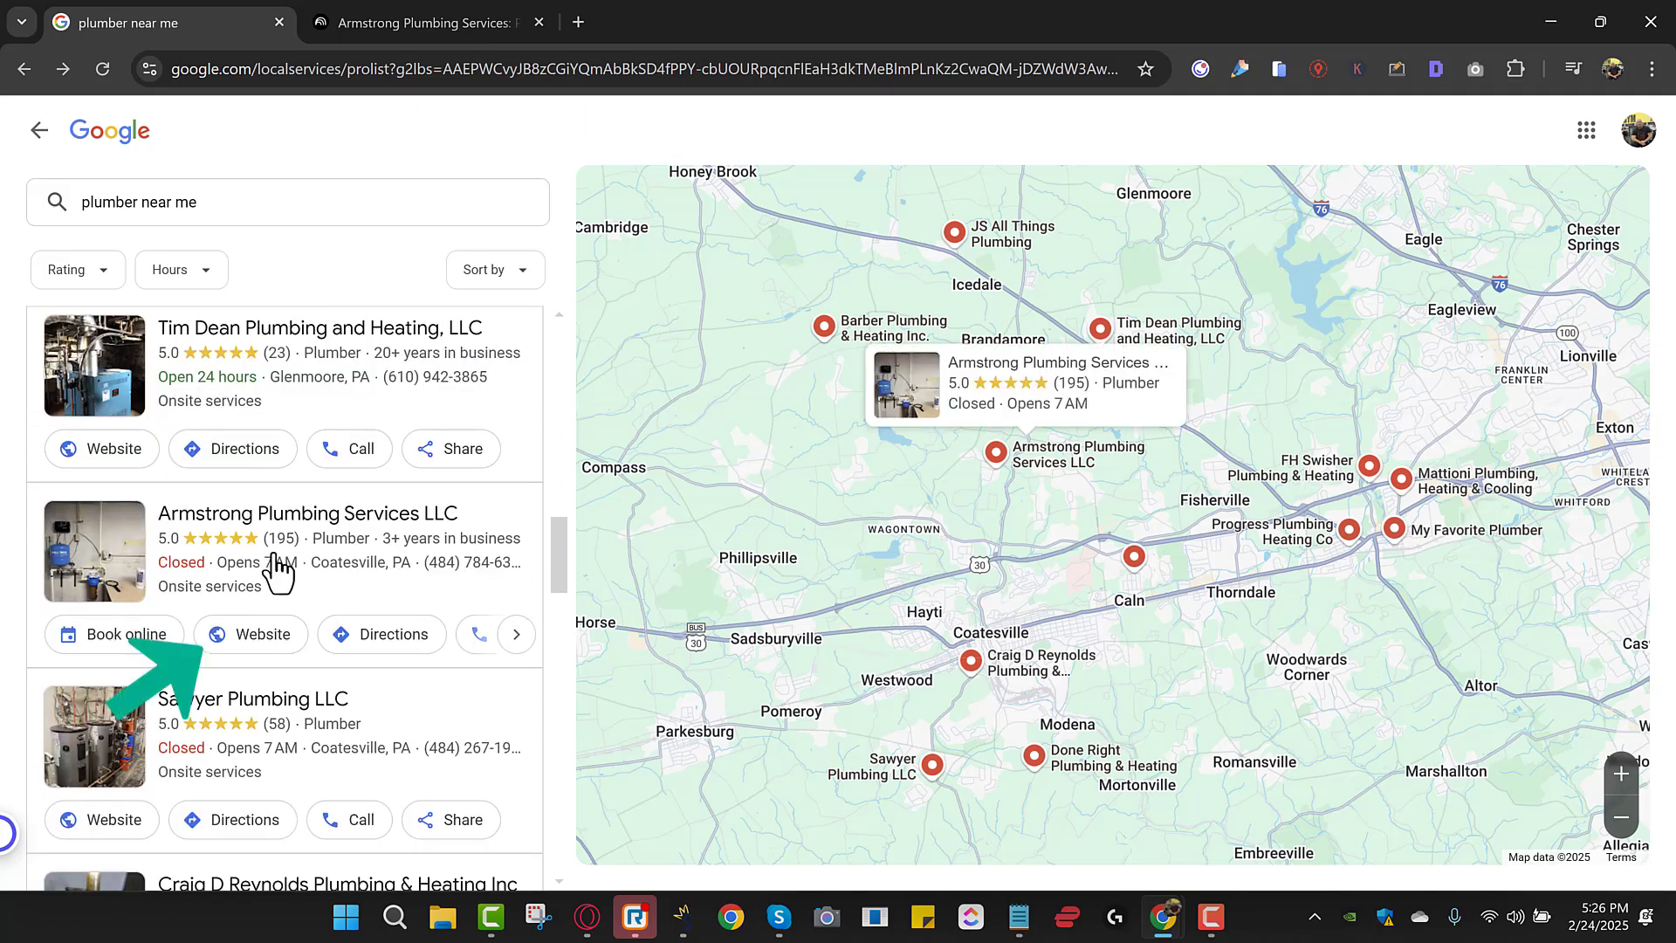
Copy the base web address of Armstrong Plumbing's website and return to the NotebookLM notebook.
click(246, 646)
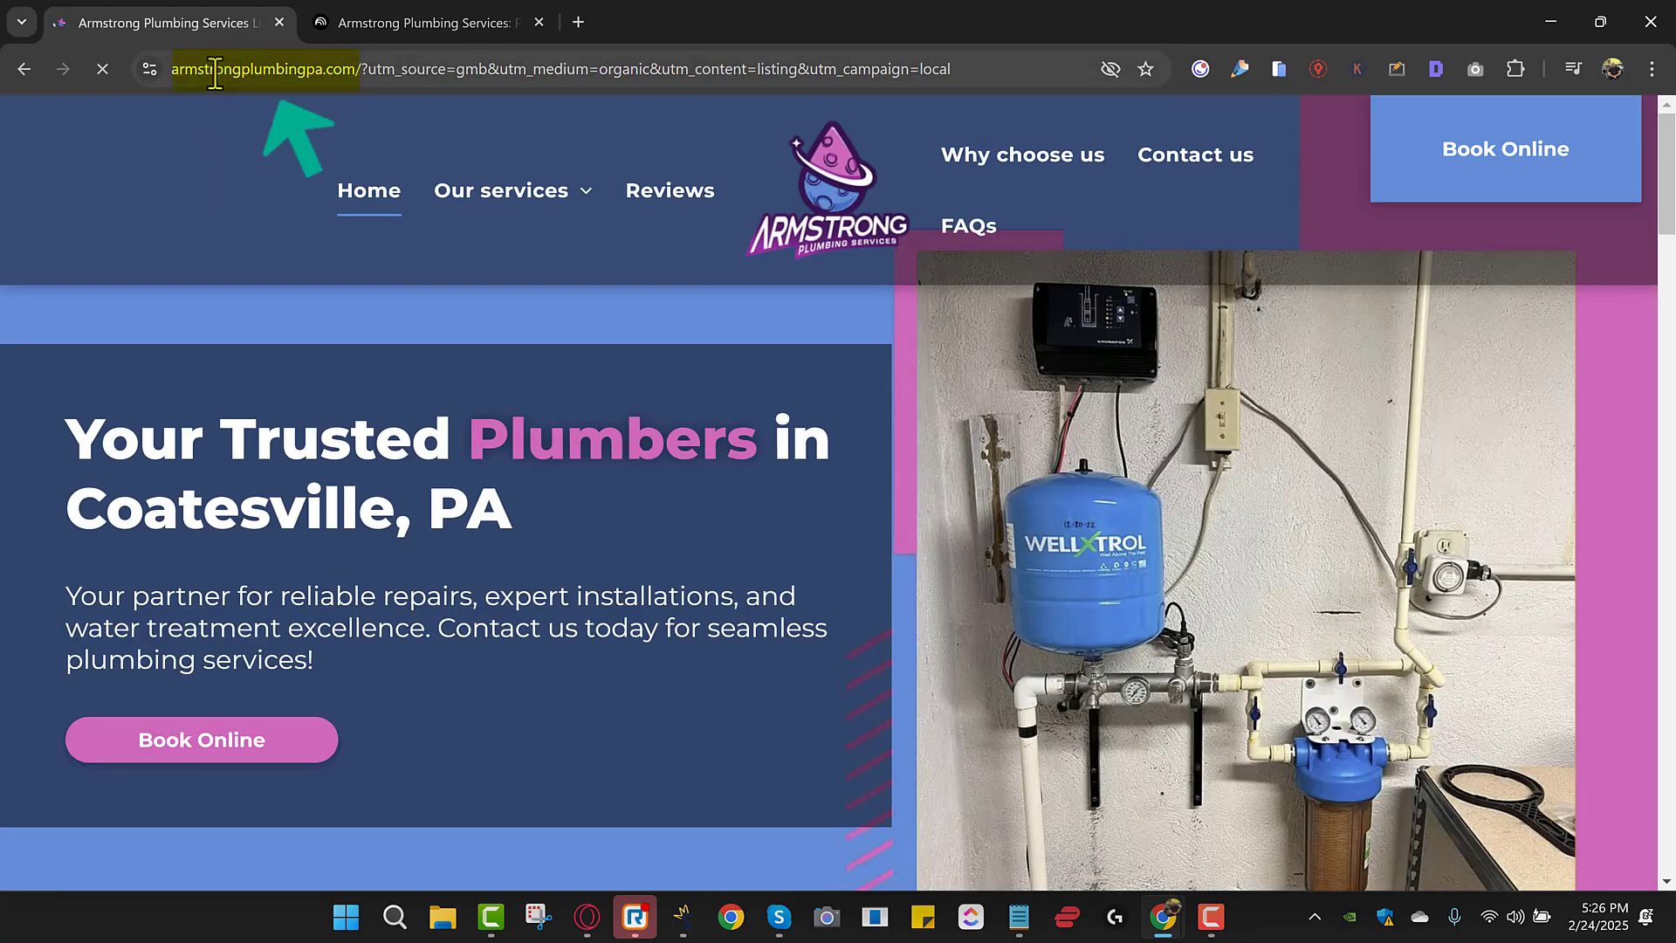
click(343, 70)
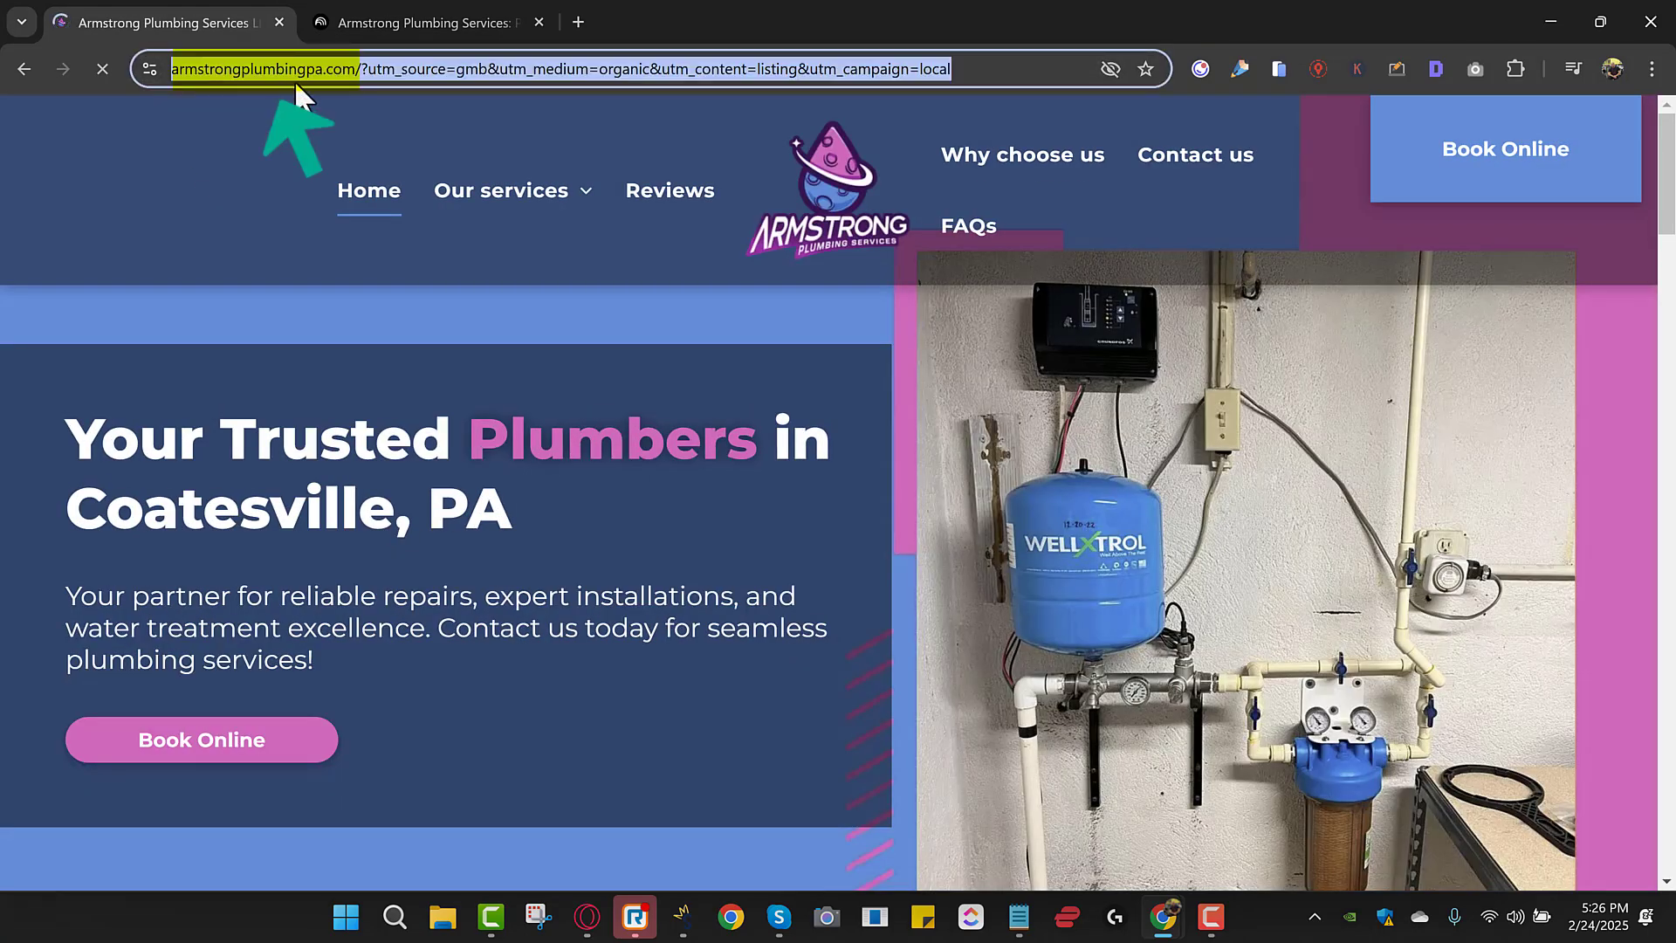
click(349, 69)
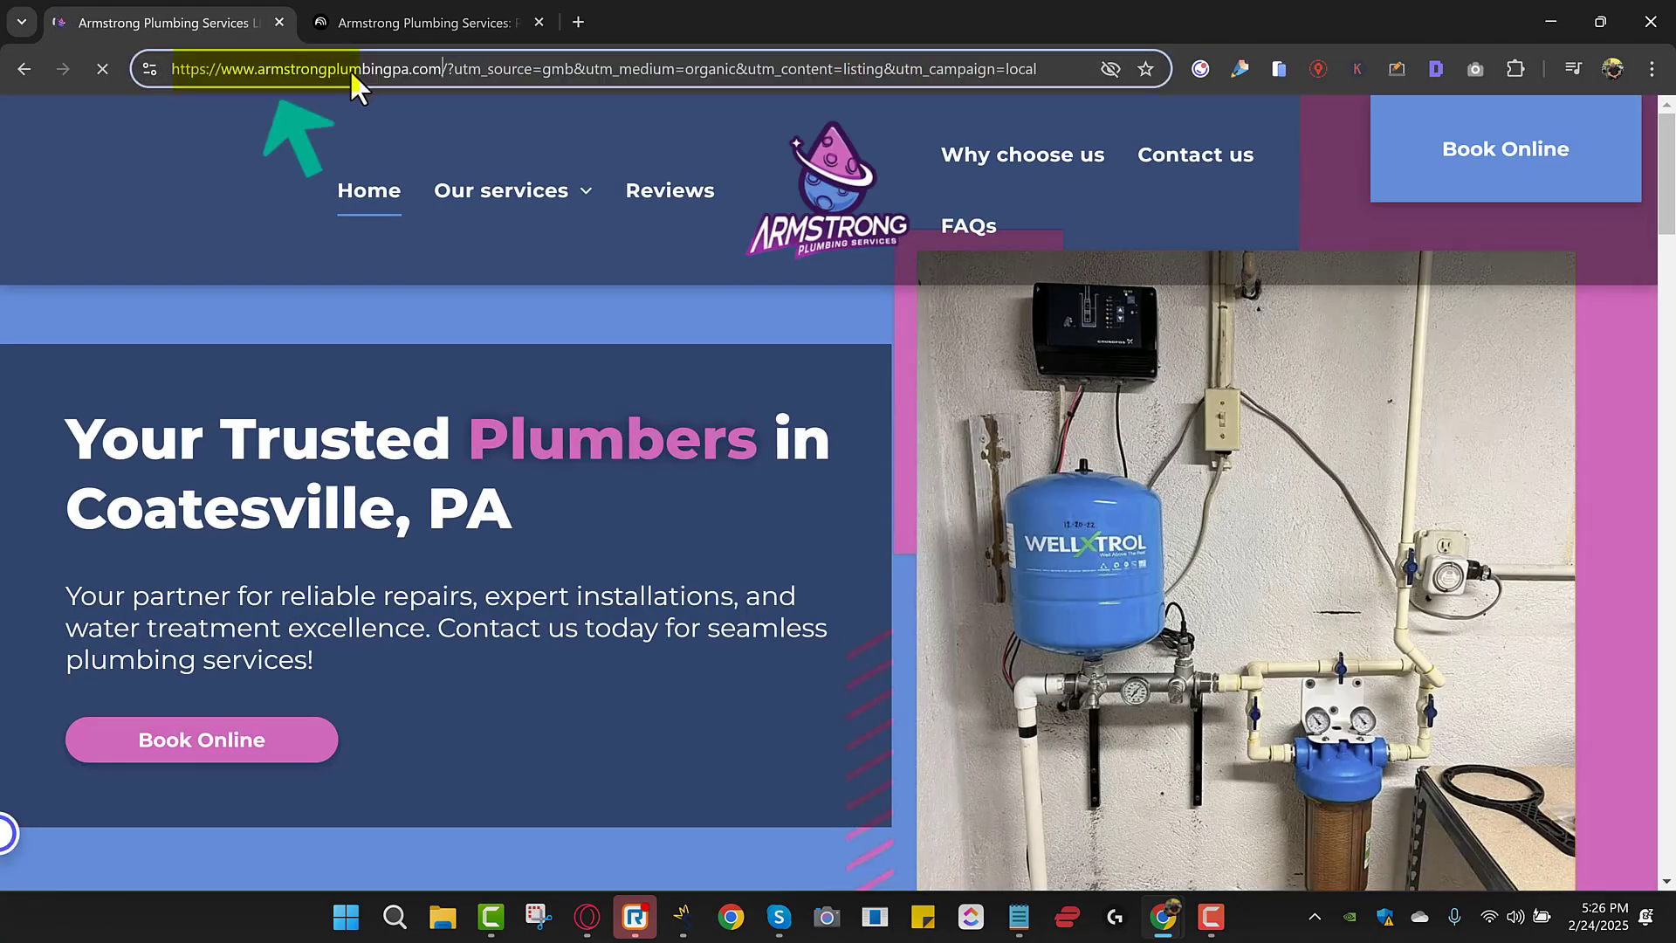
drag(441, 70, 165, 75)
right_click(285, 68)
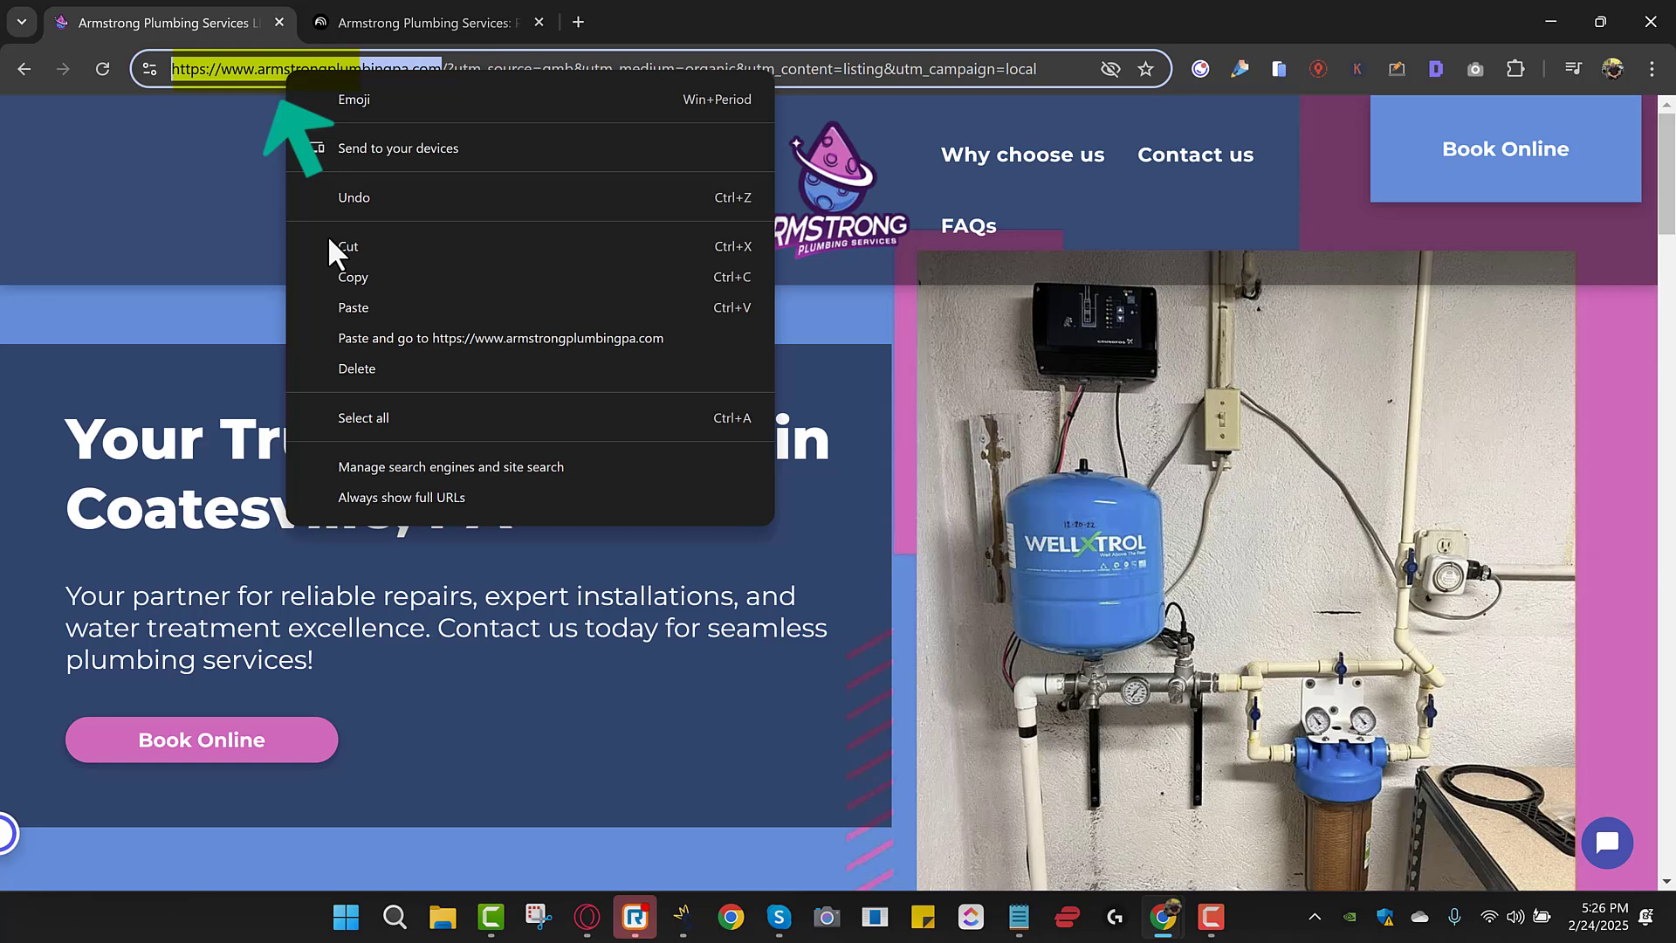
click(328, 271)
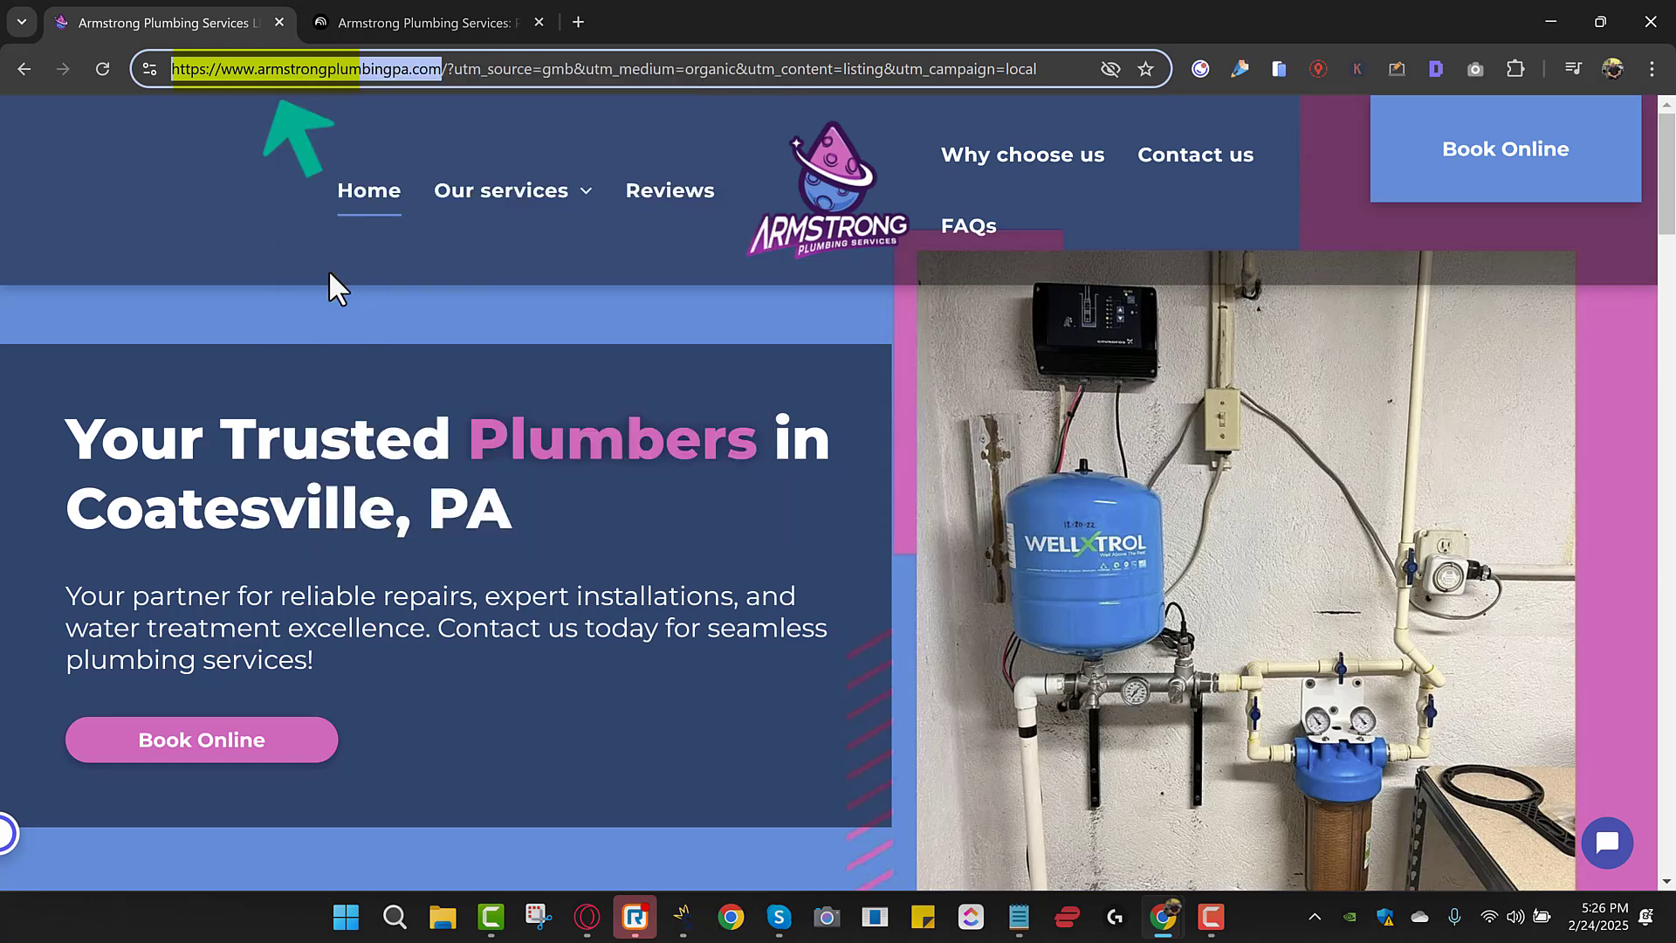
click(411, 19)
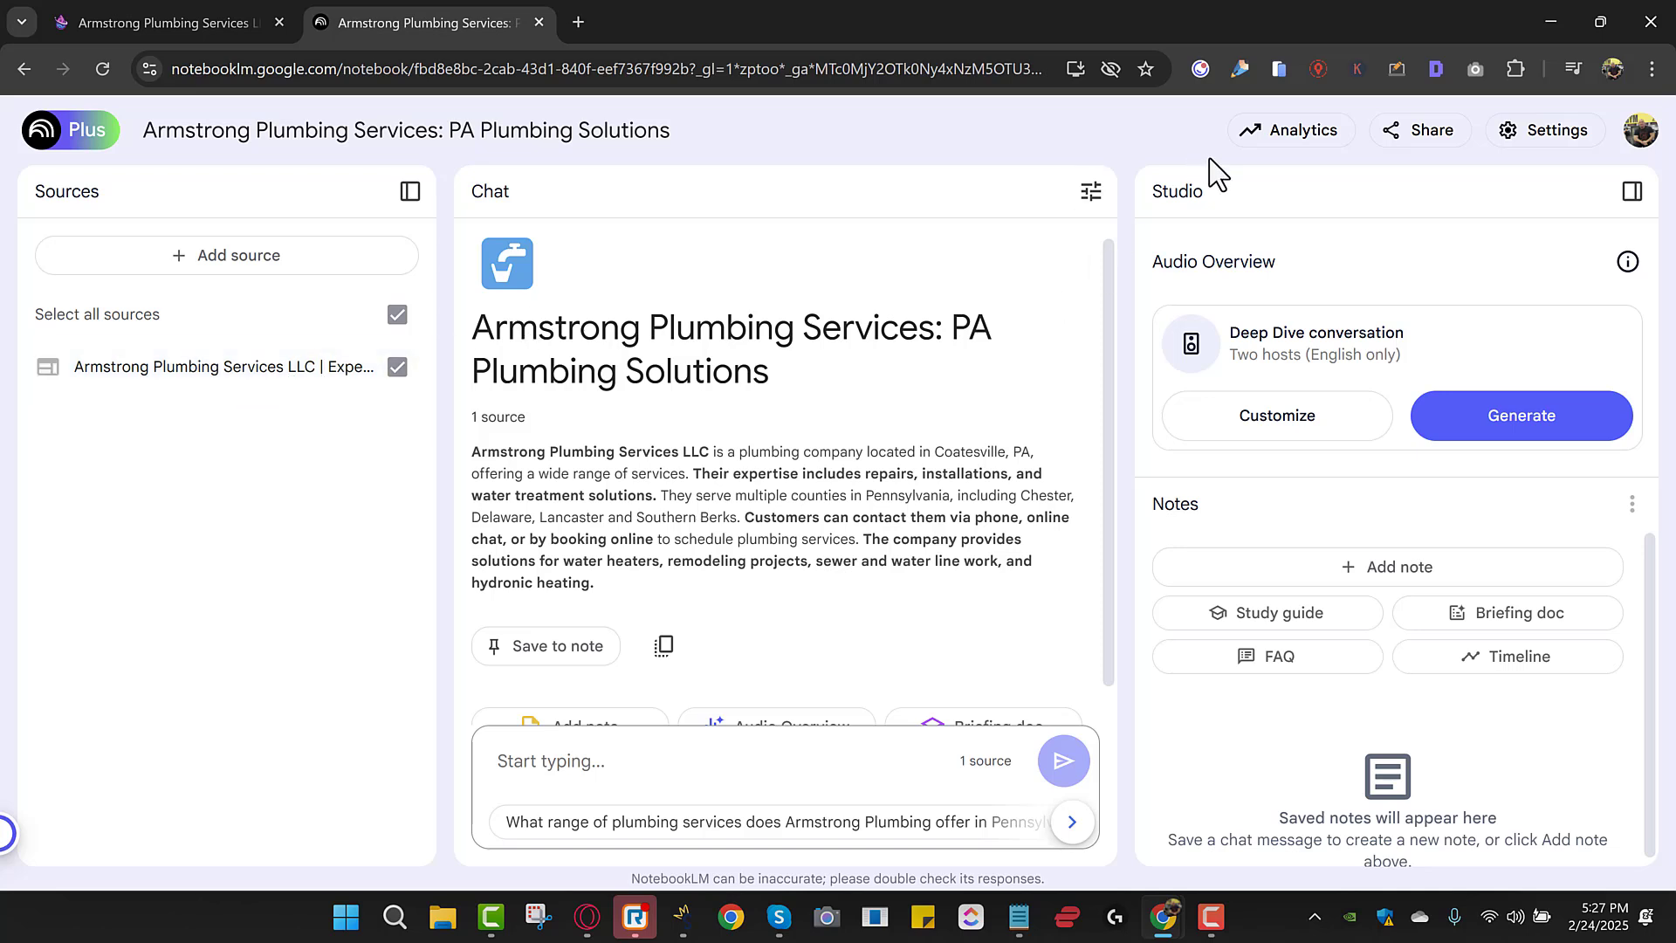
Save a Custom chat style requesting the title tag, description and all the H tags.
click(1091, 194)
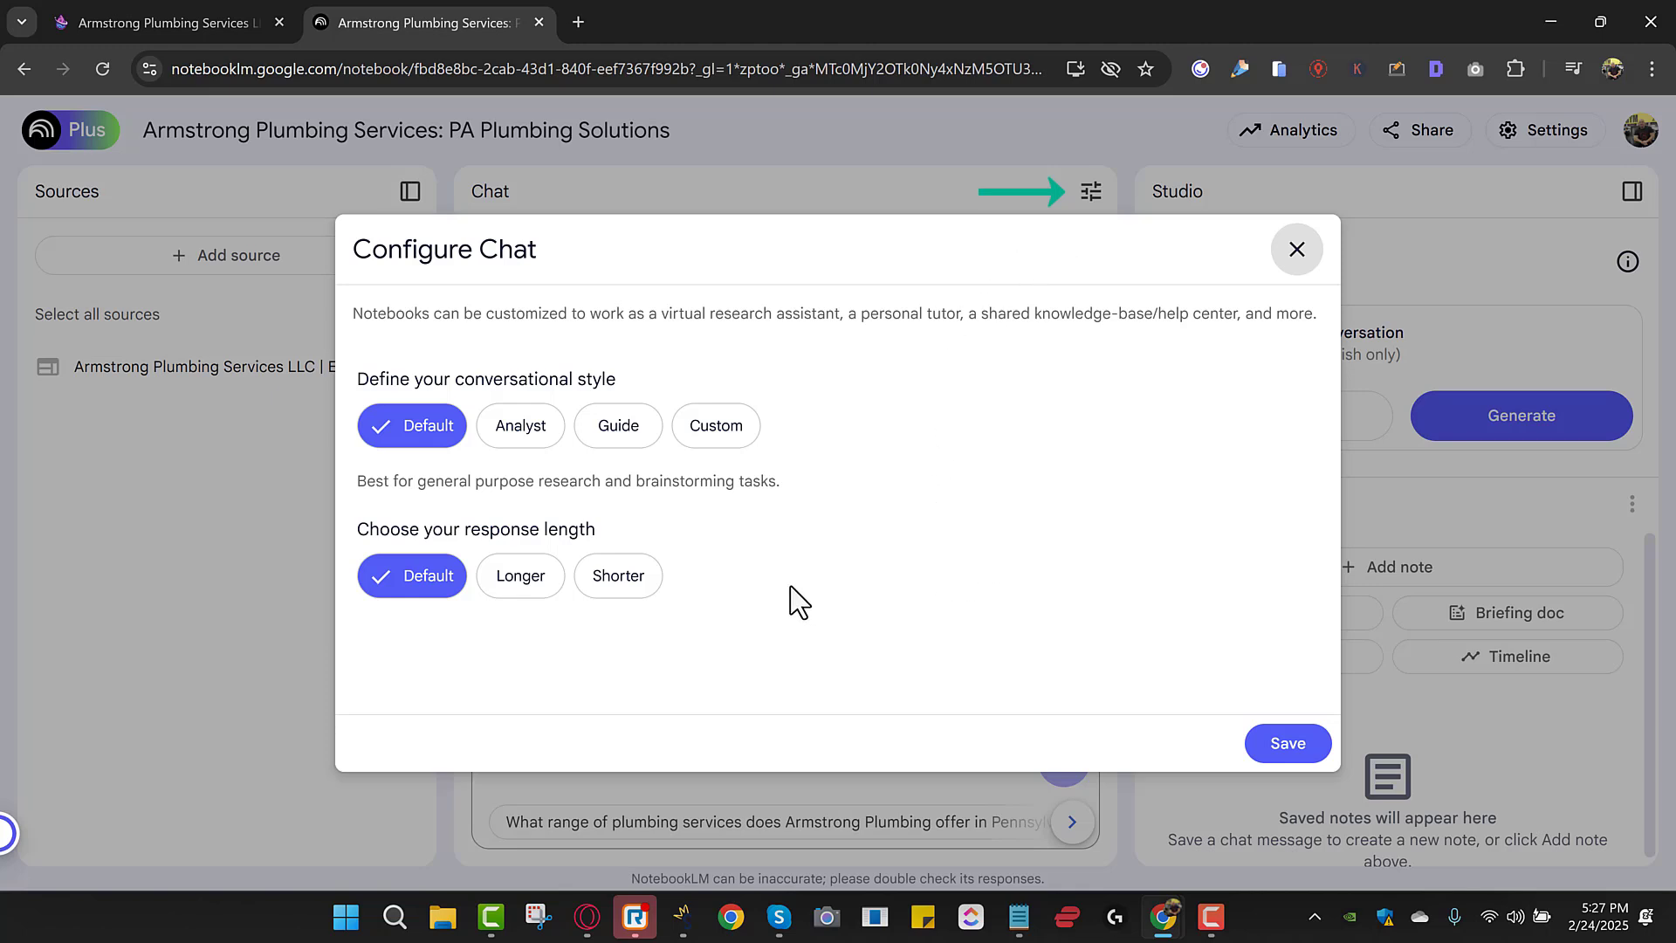
click(728, 443)
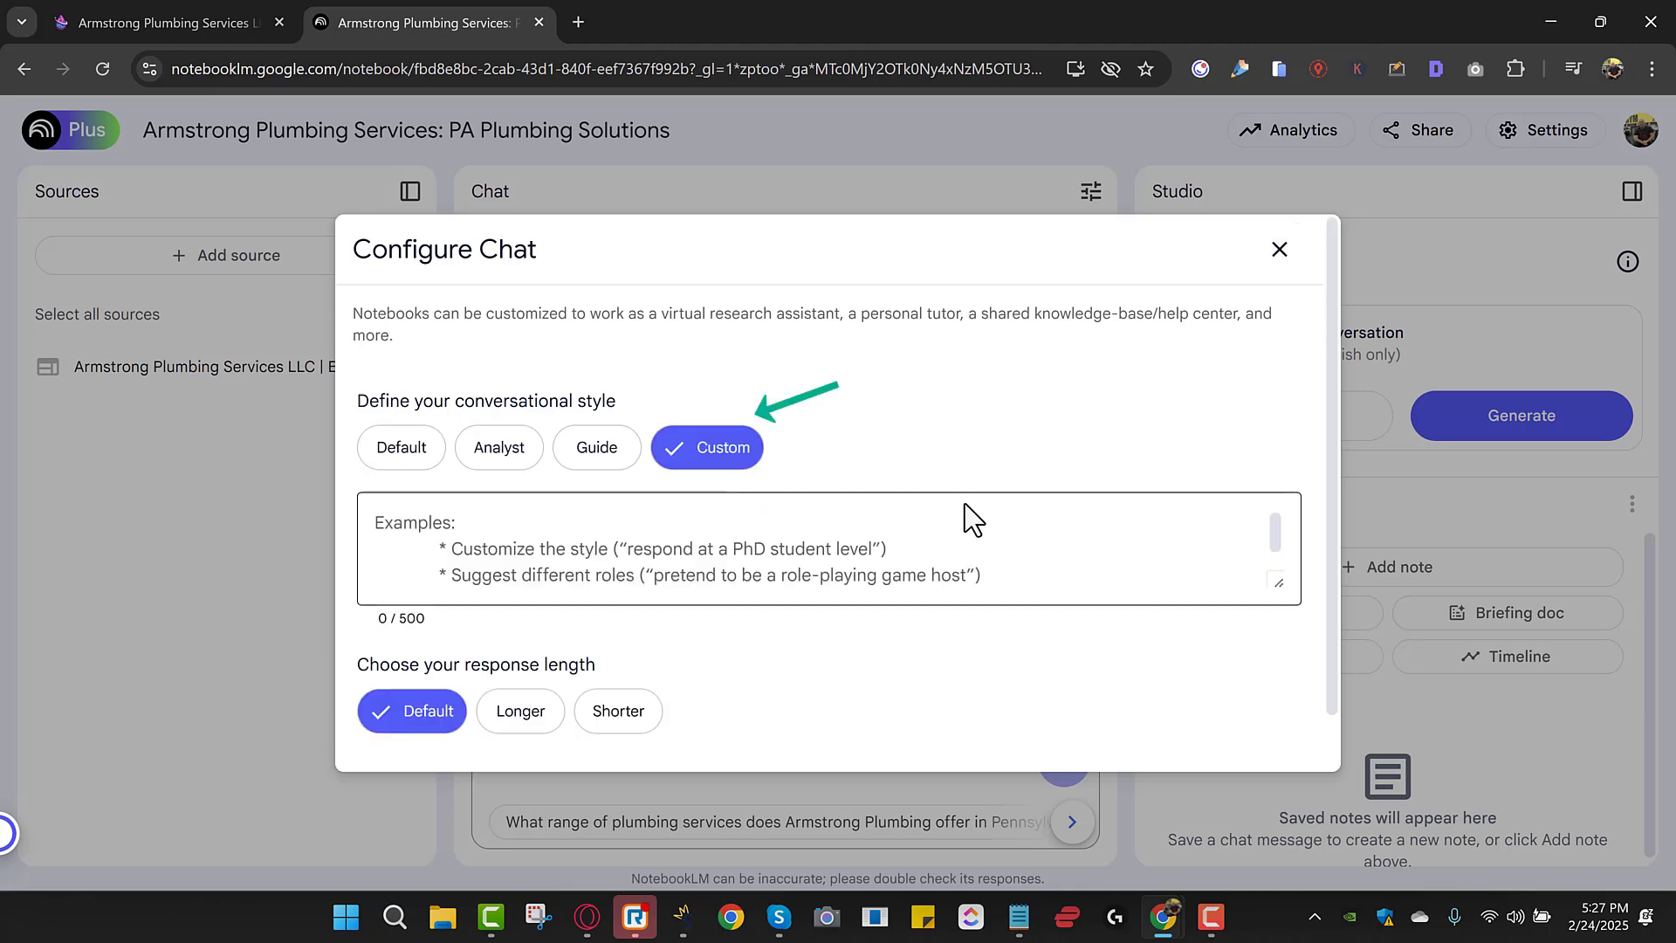
click(802, 582)
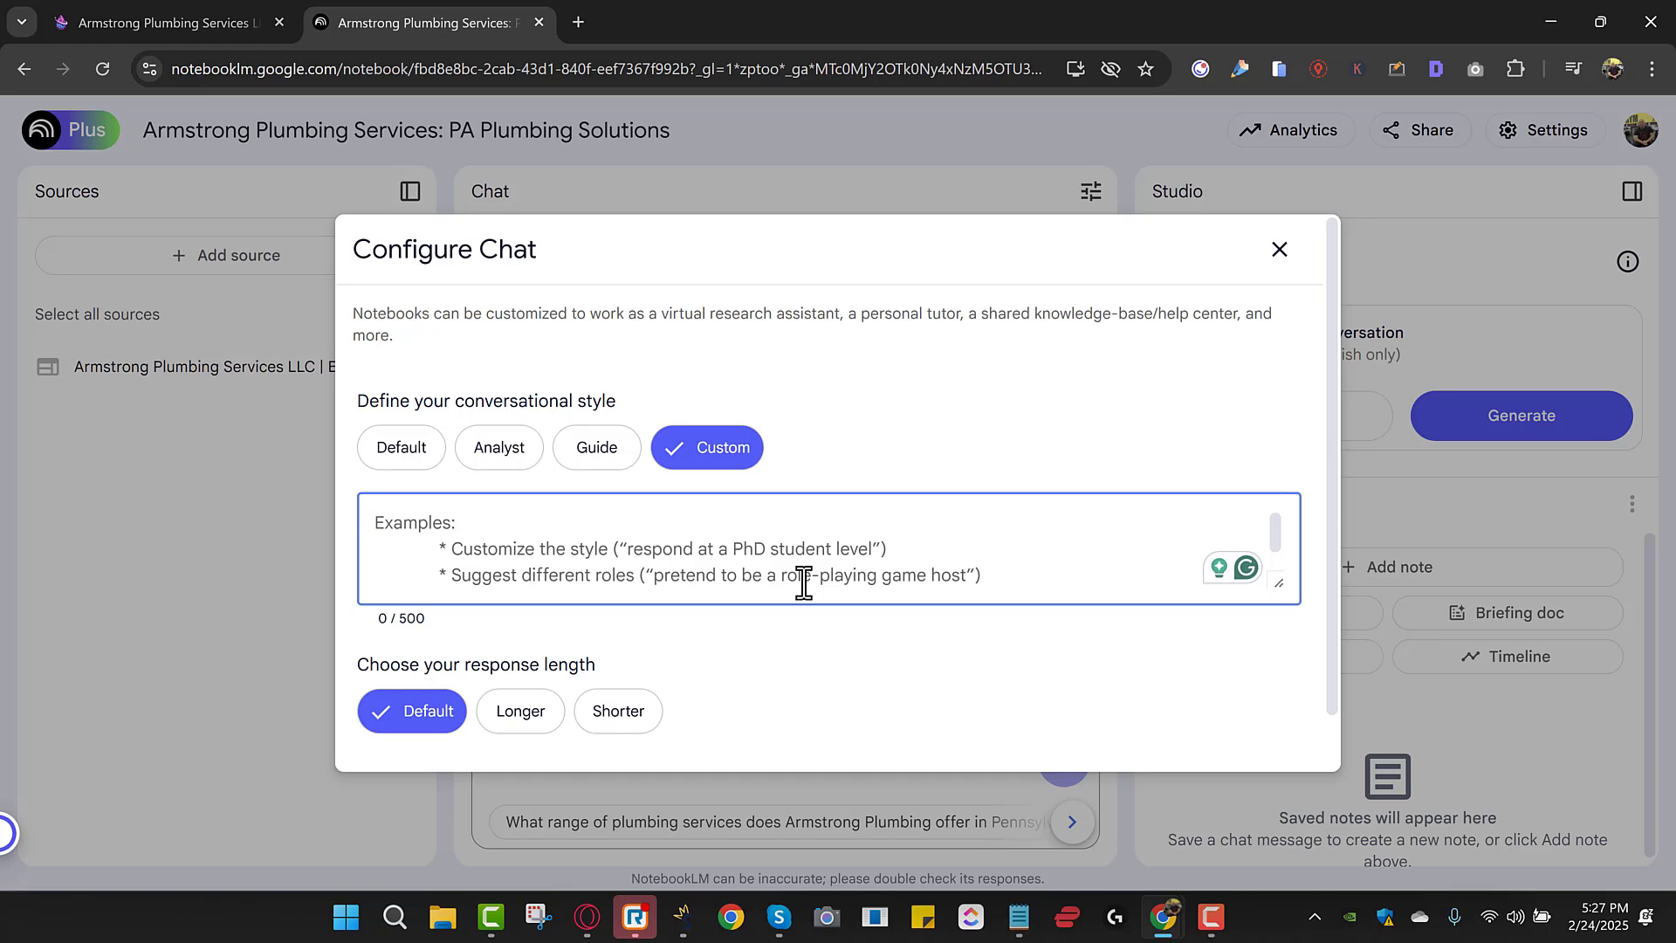
text(Plez)
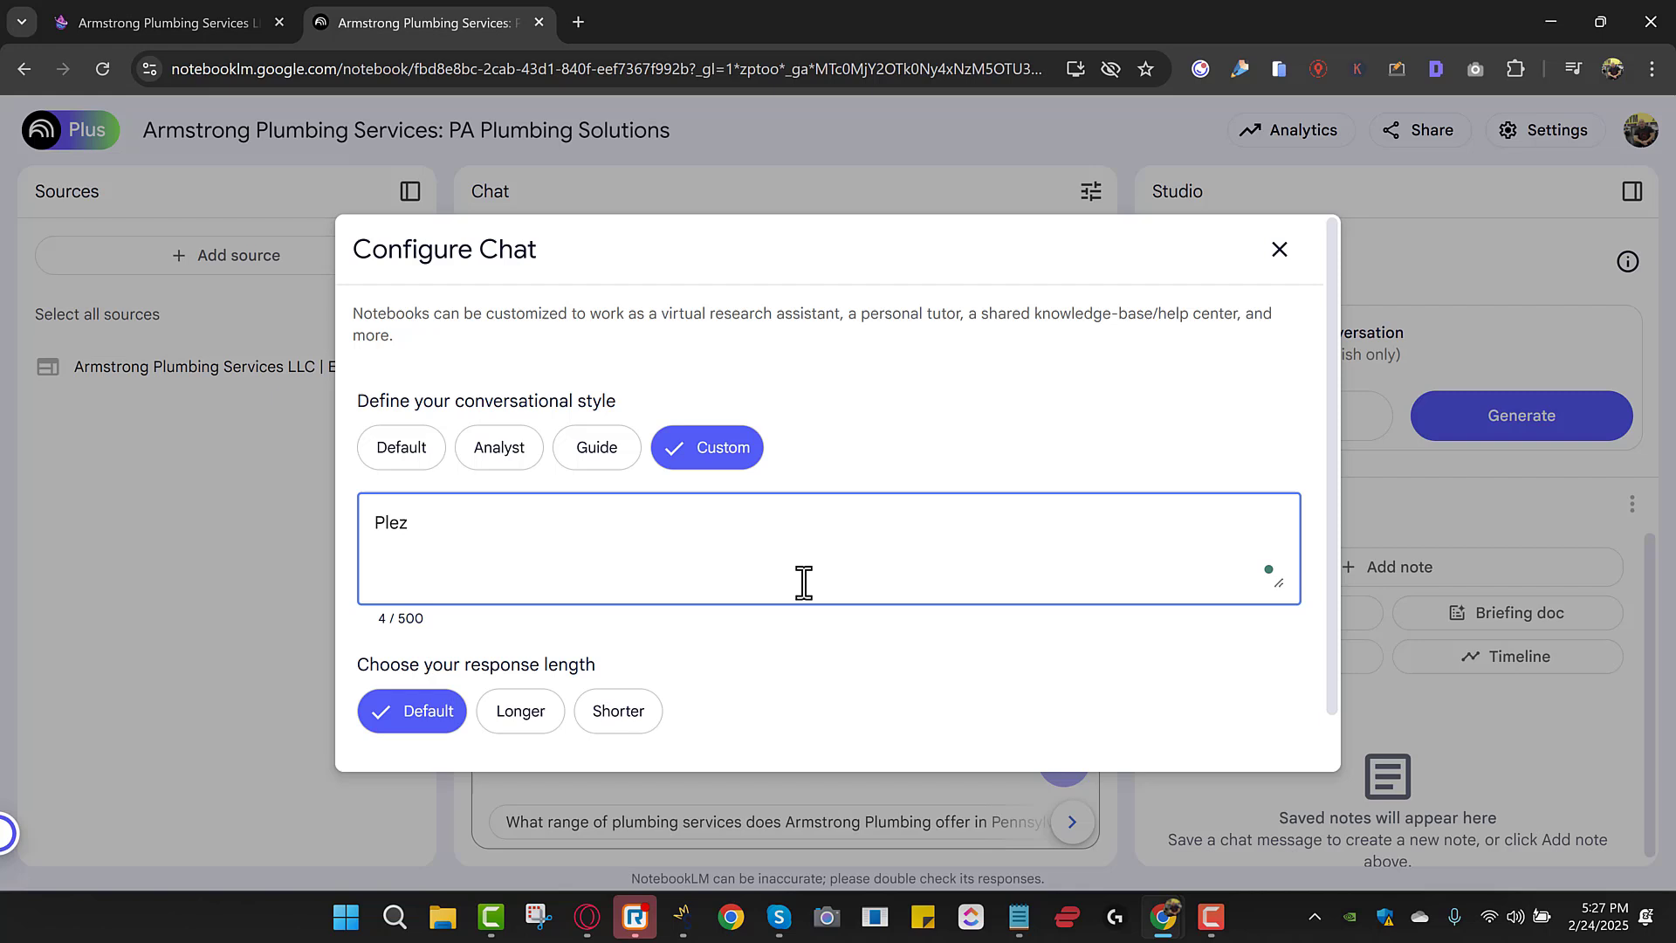
key(BackSpace)
text(as)
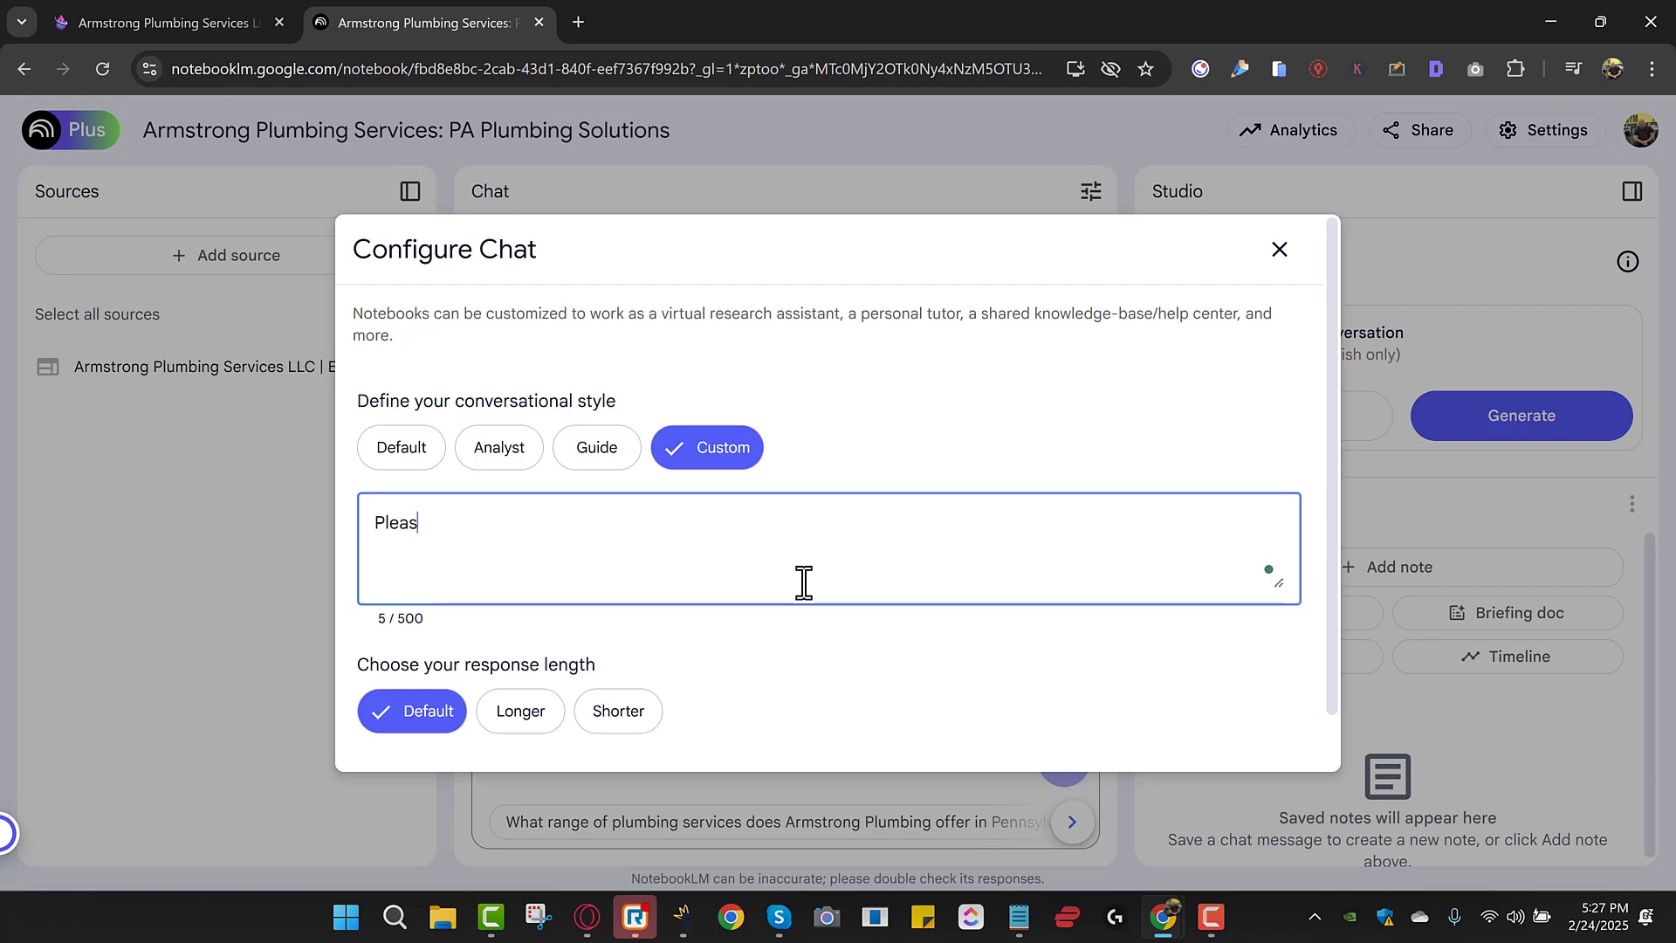
text(e titl)
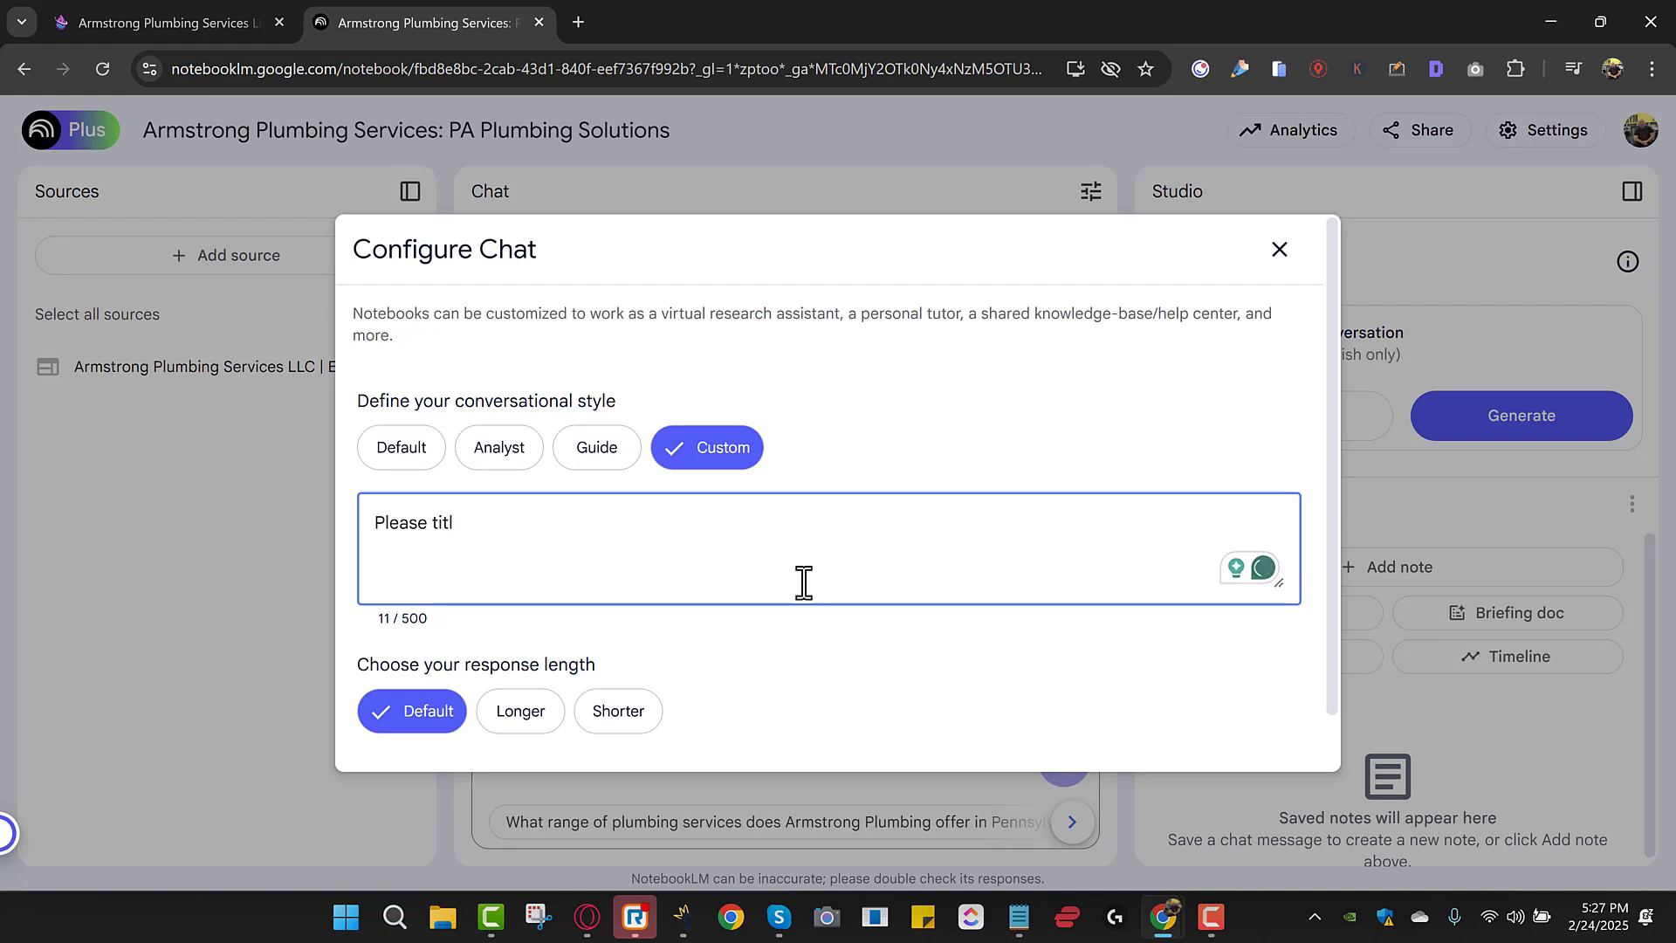
text(e t)
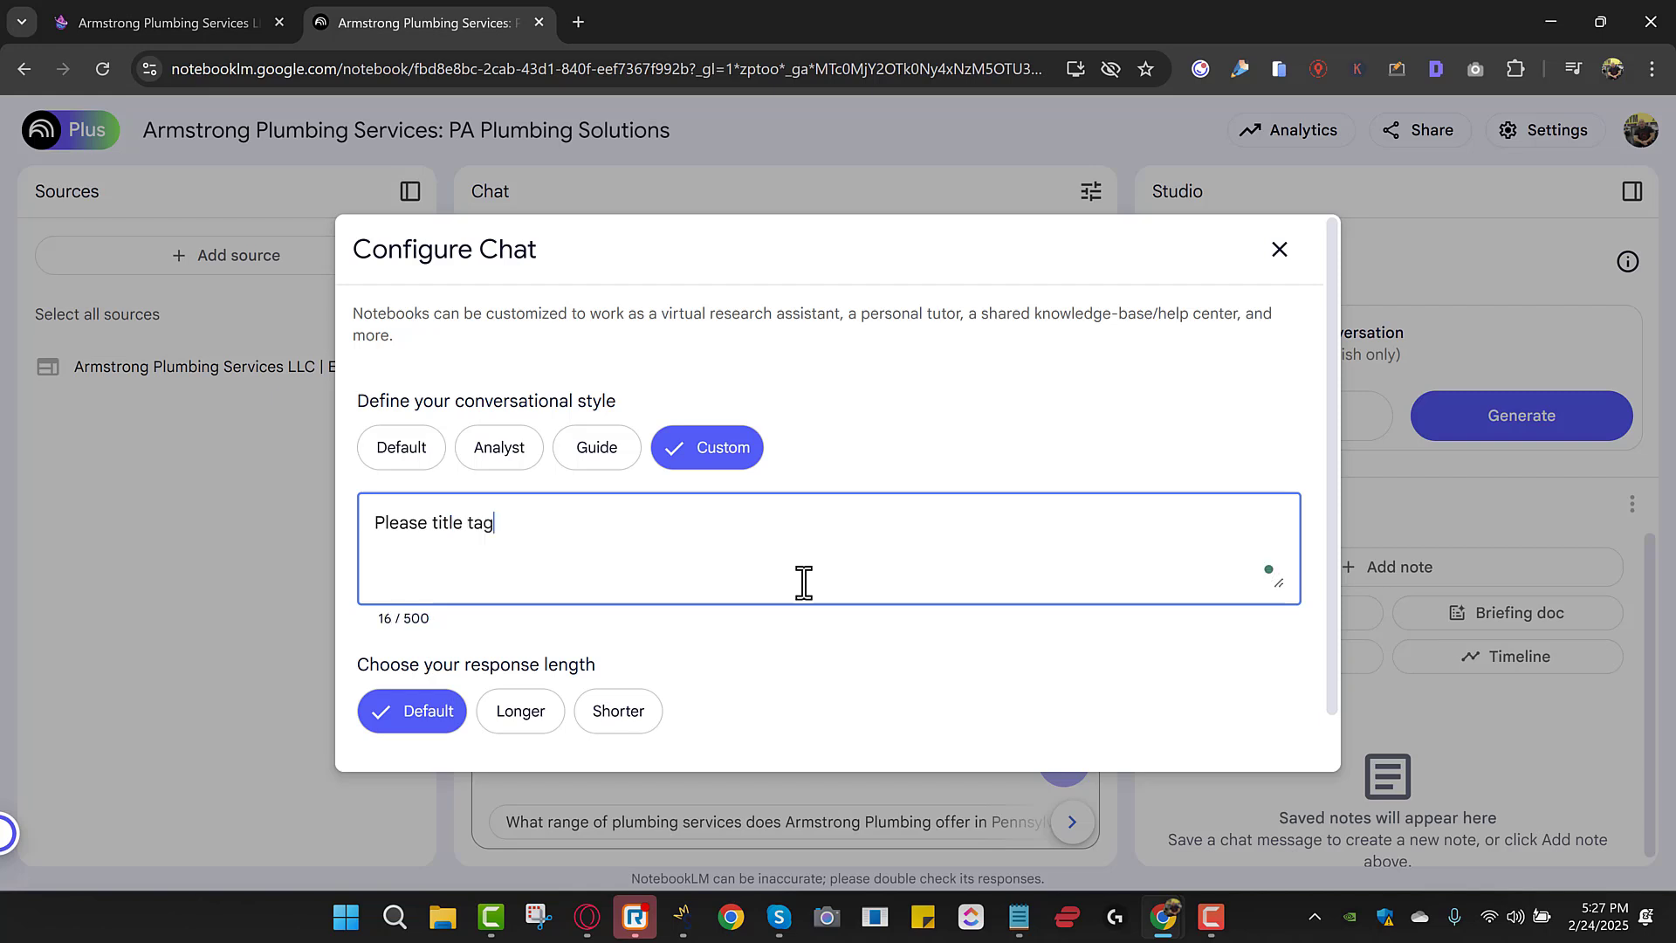
text(ag, d)
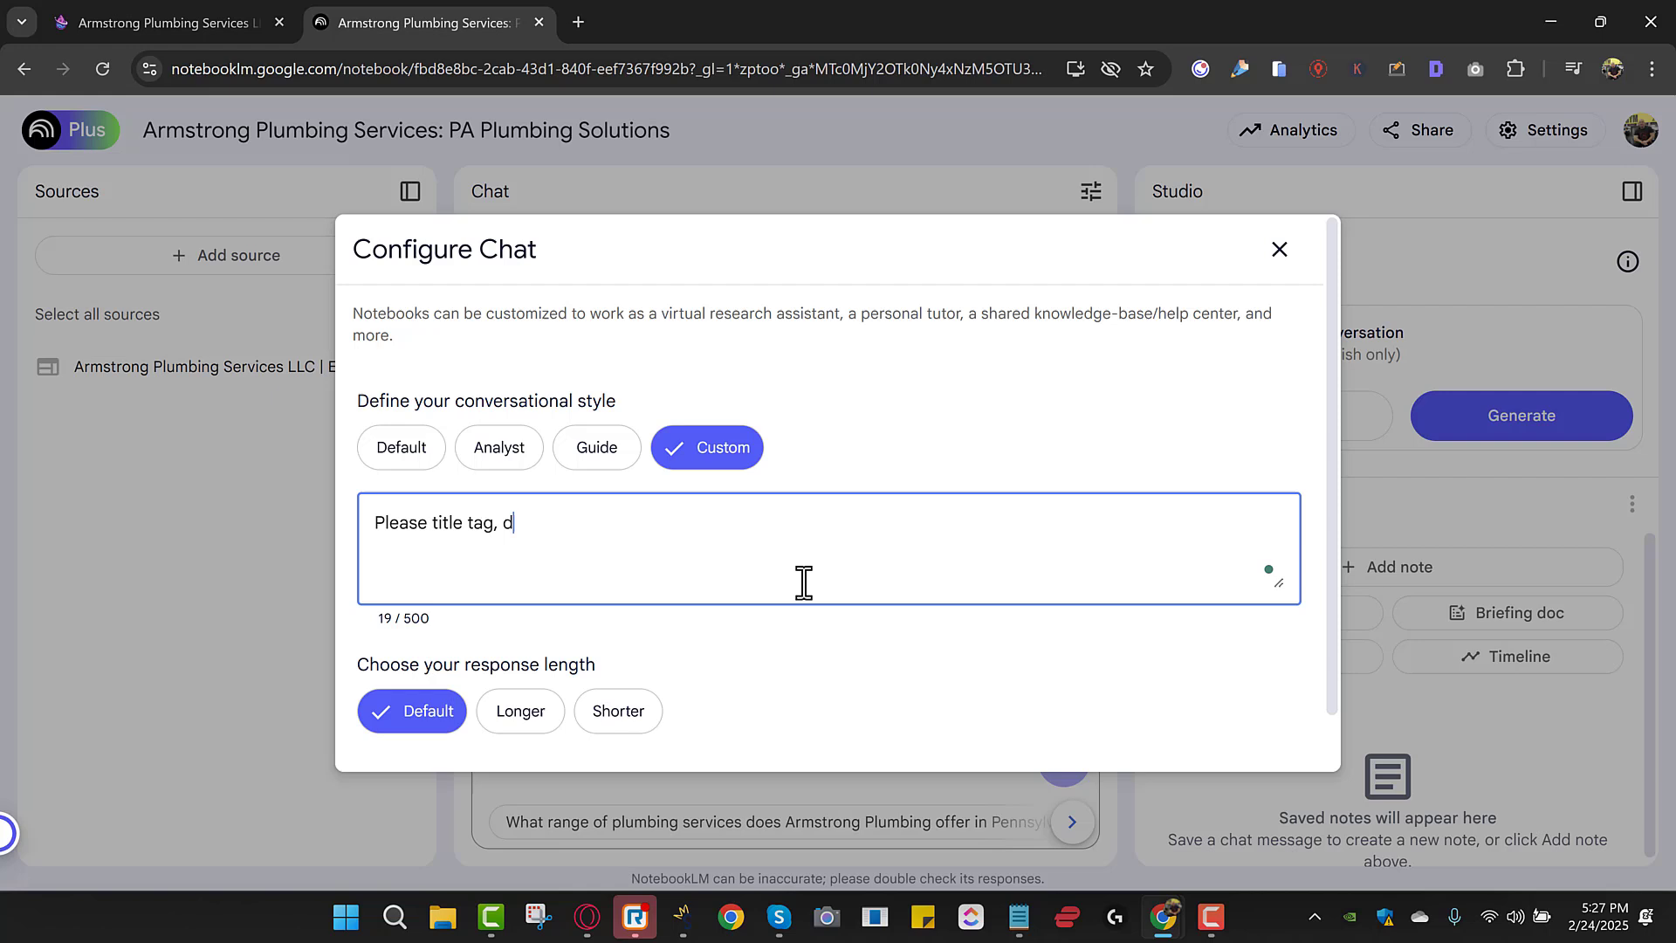
text(escri)
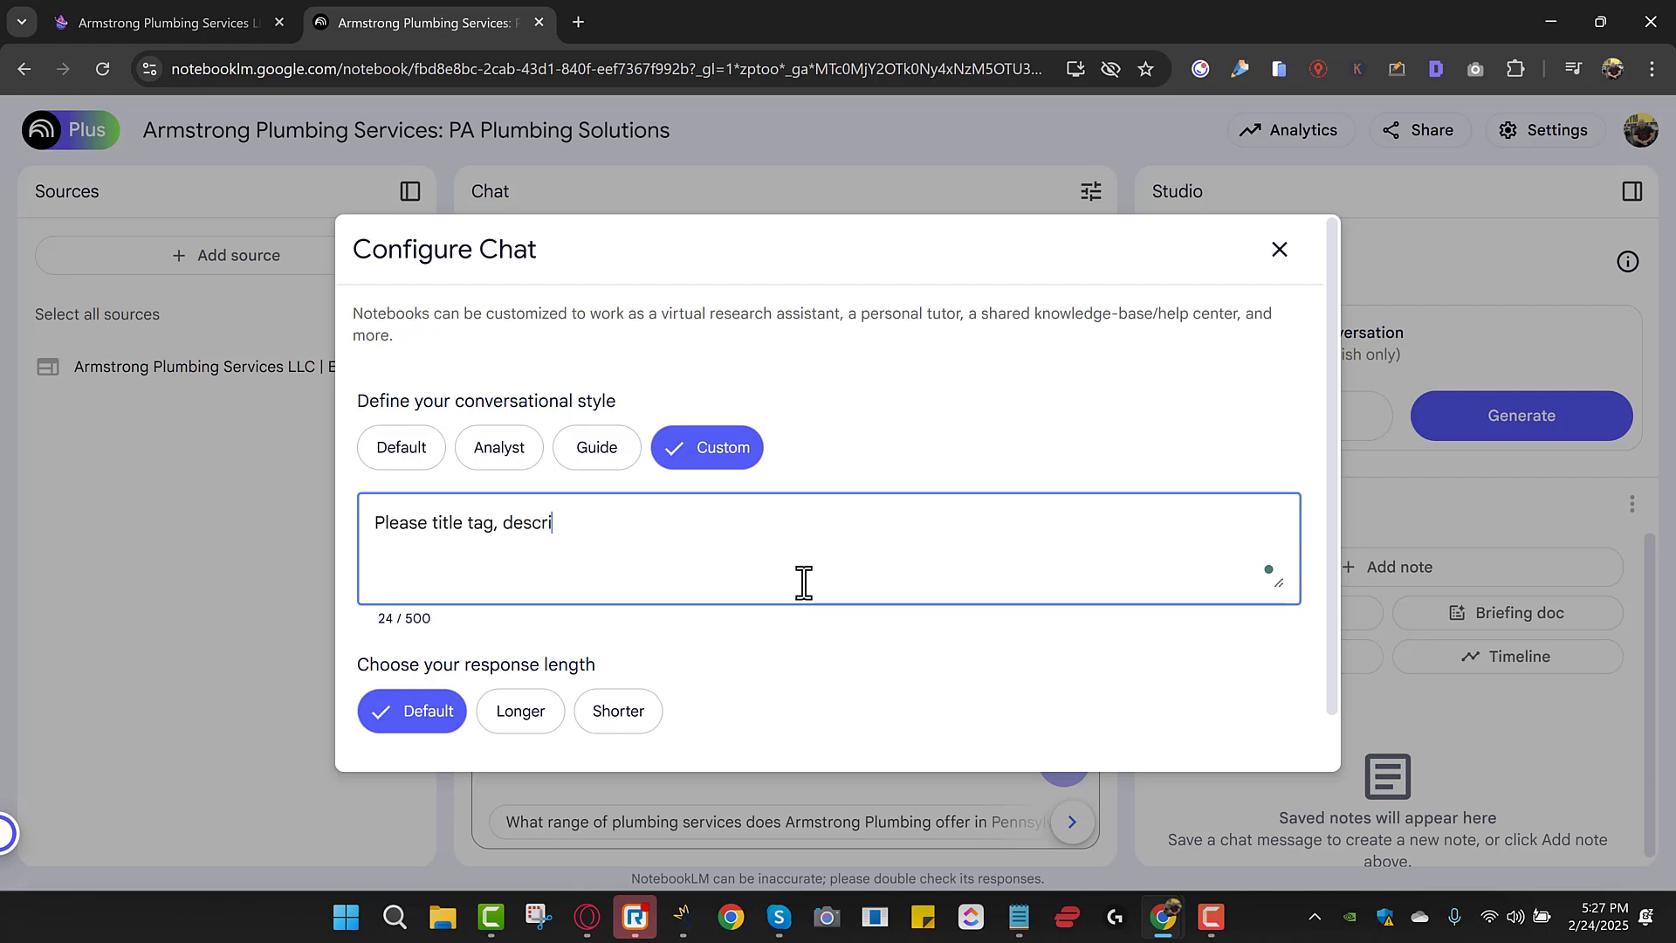
text(ption and all the)
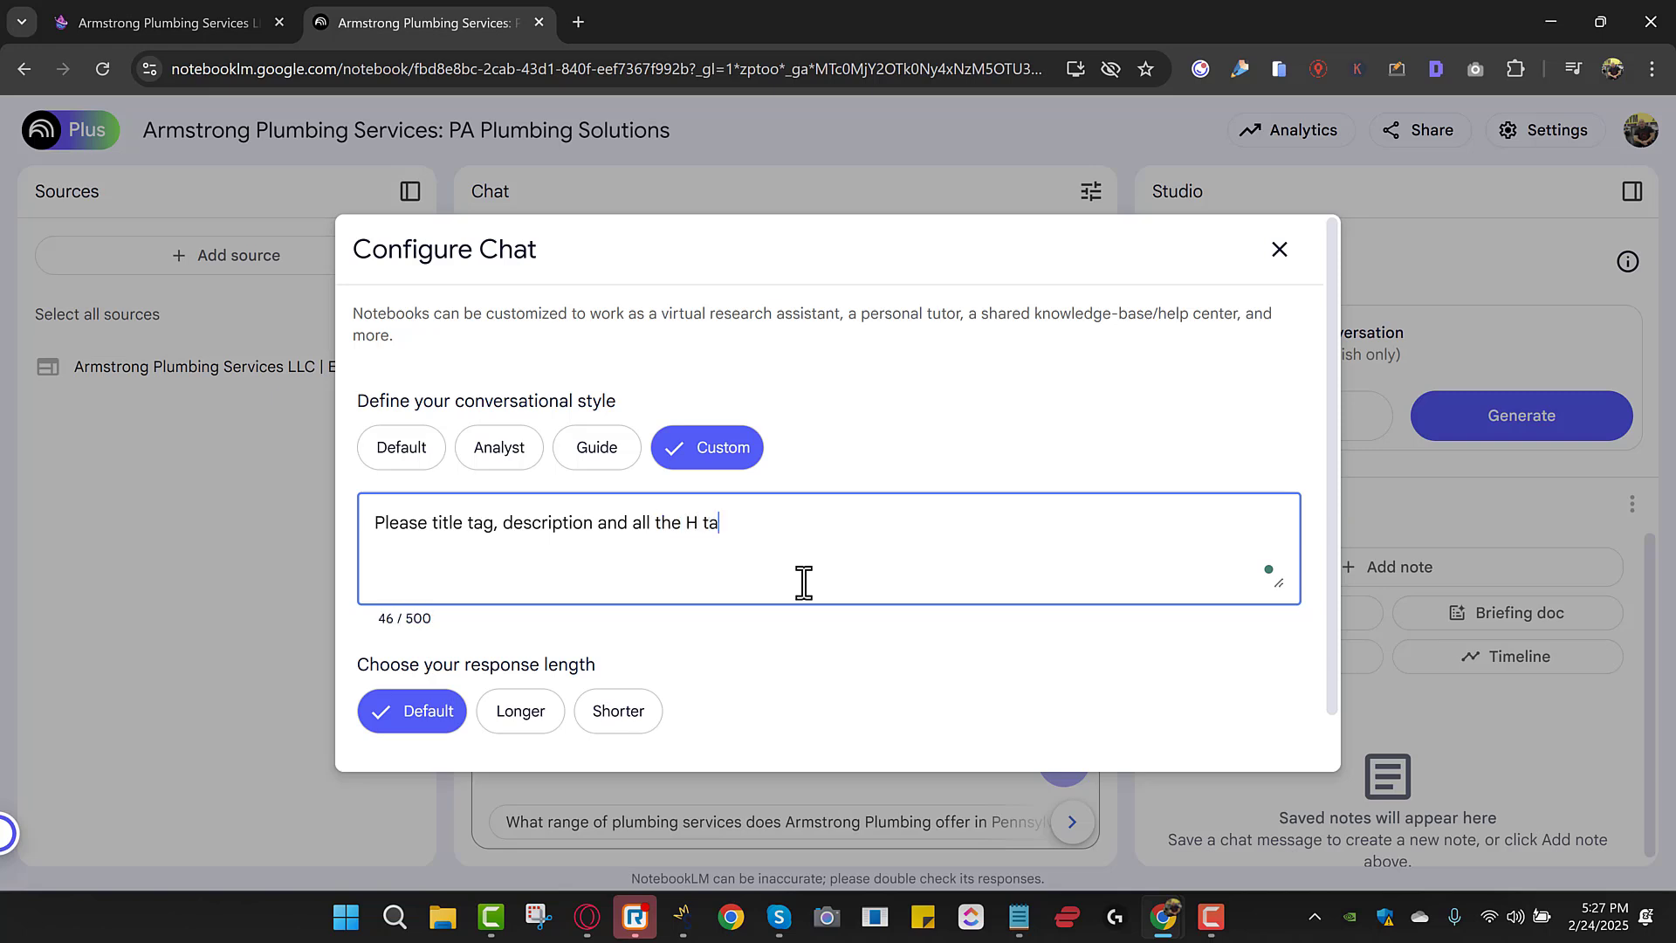
text( H tags)
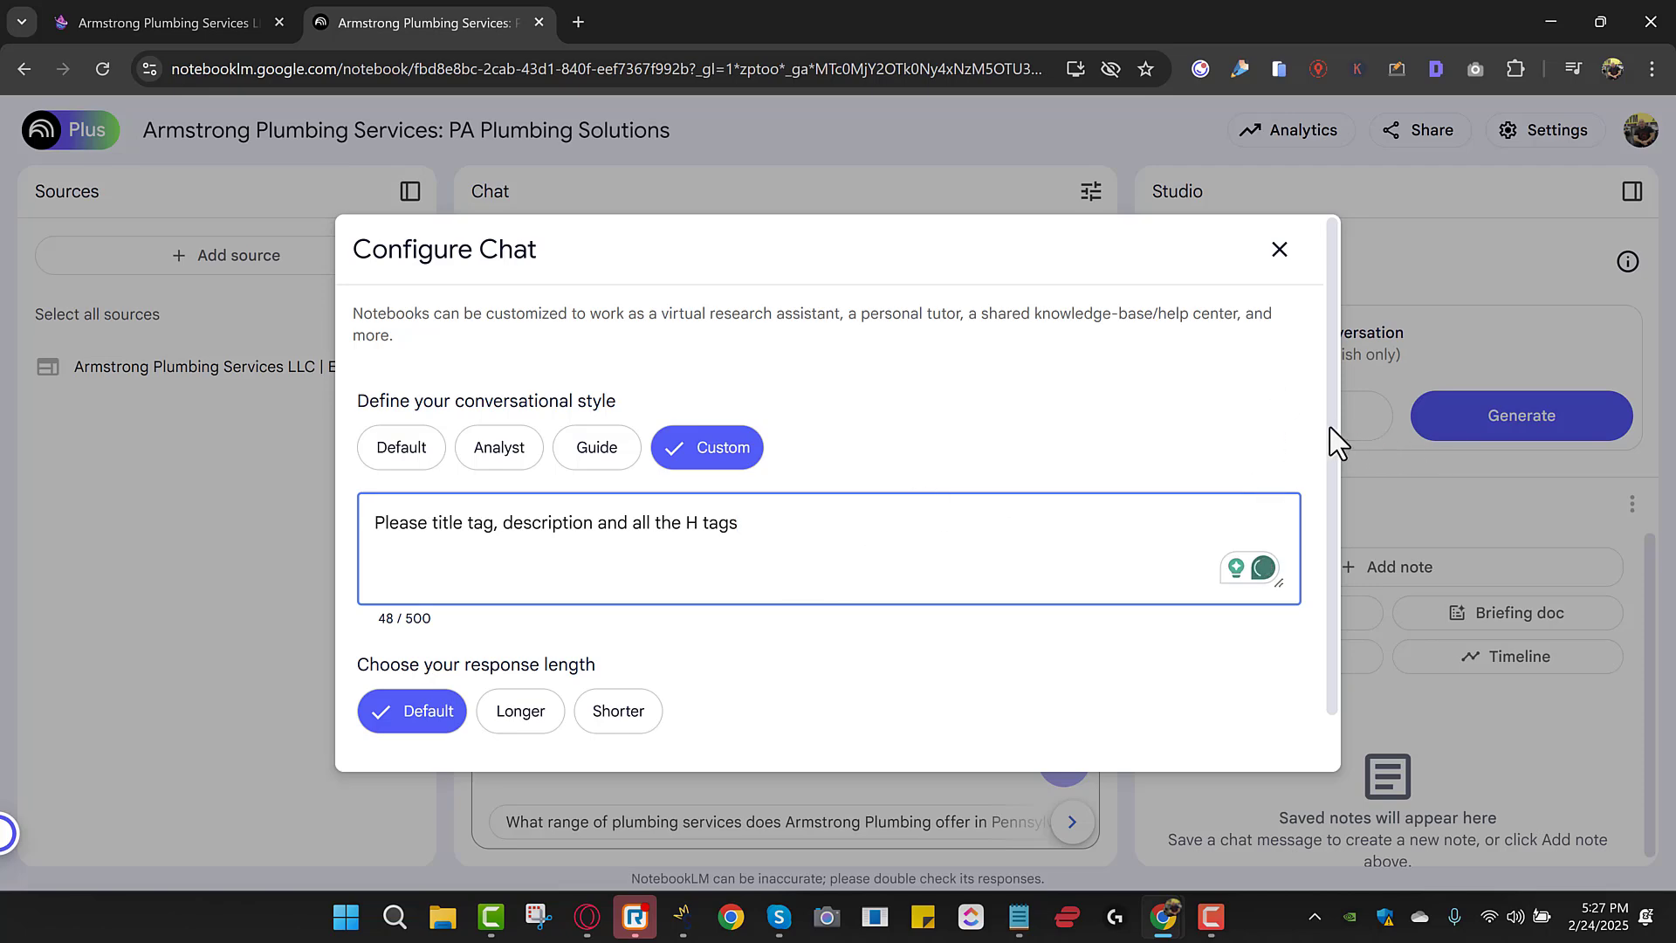
click(1330, 456)
drag(1330, 455, 1330, 506)
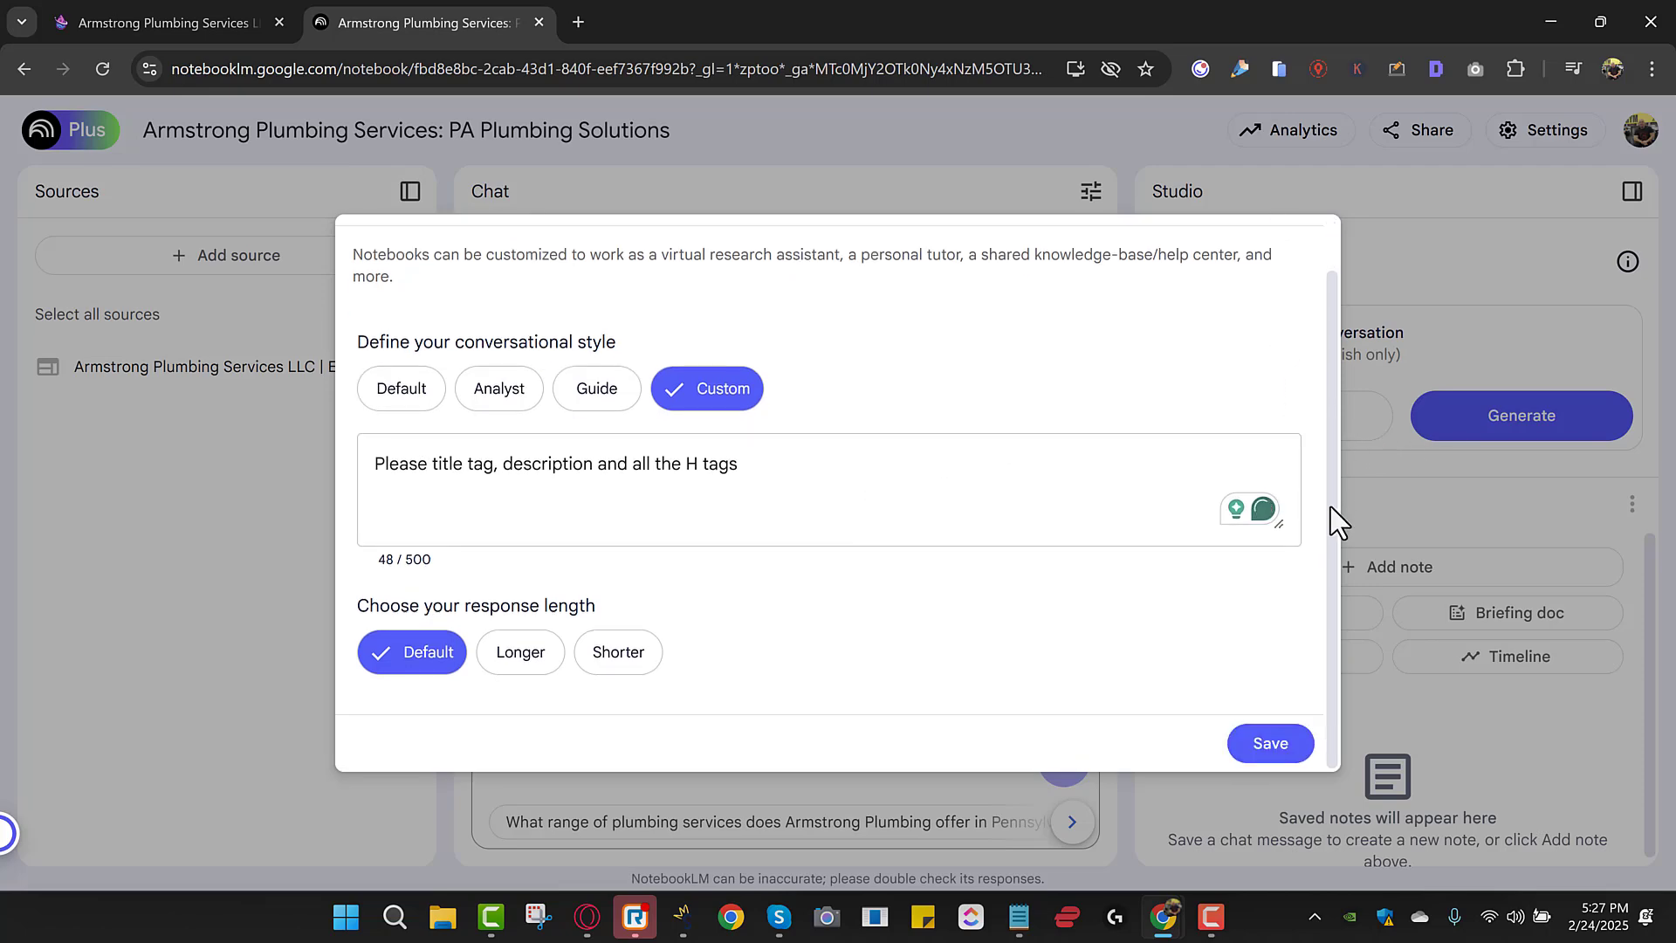
click(1270, 742)
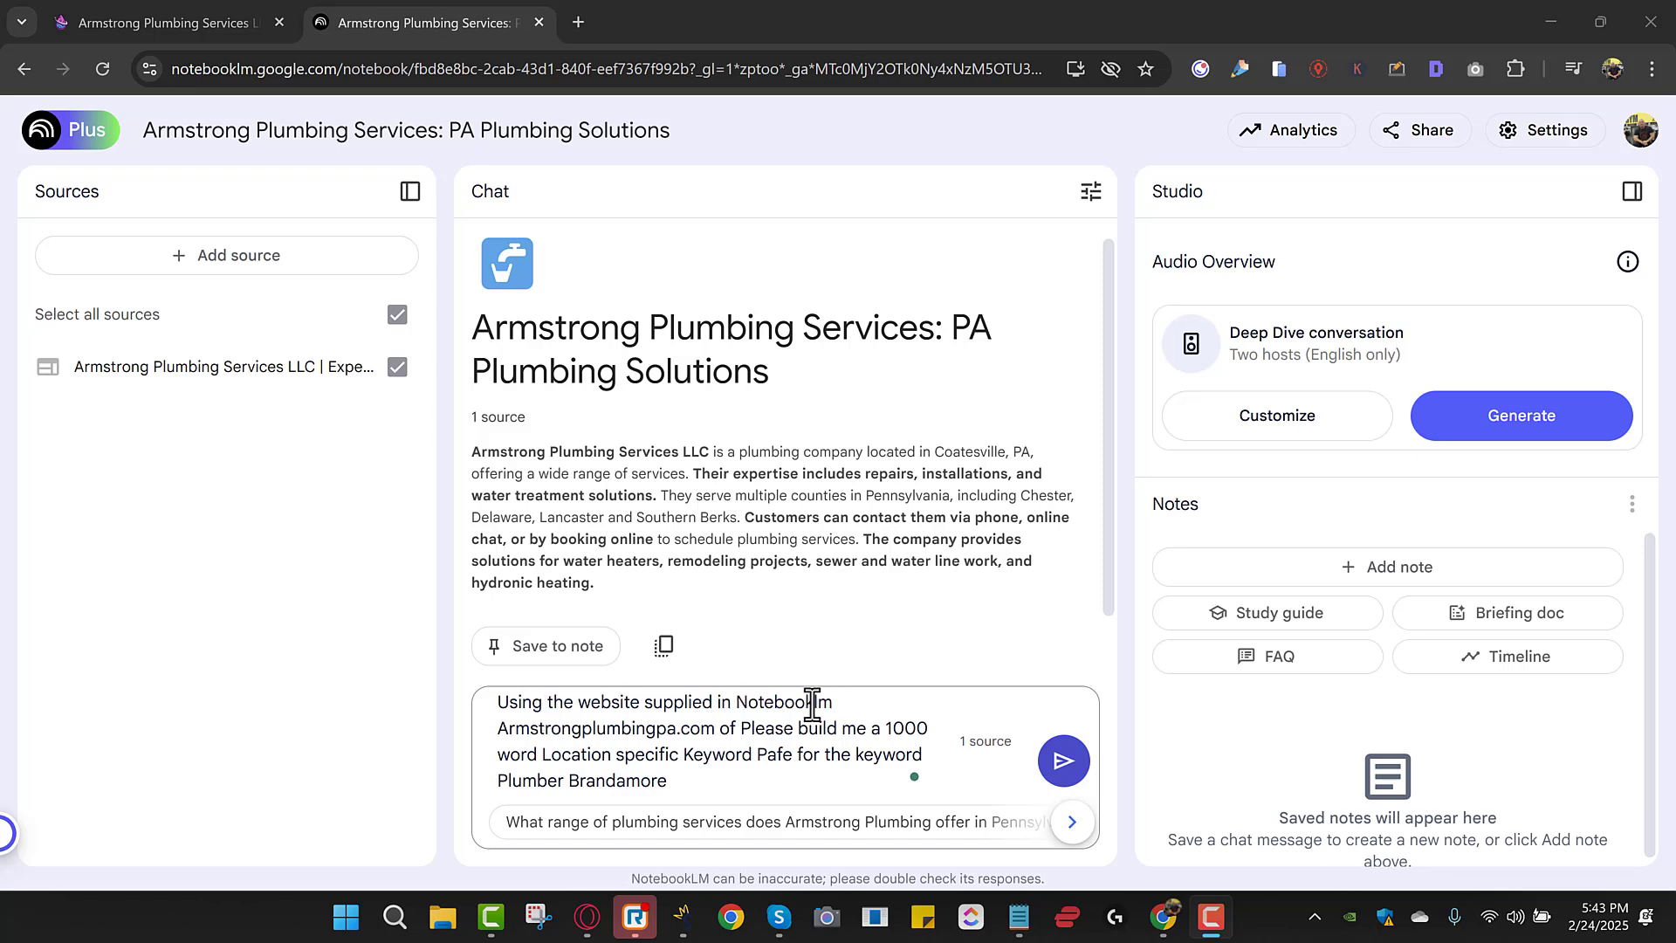
Correct 'Pafe' to 'Page' and send the 1000-word Plumber Brandamore Pa keyword page prompt.
drag(497, 727, 704, 729)
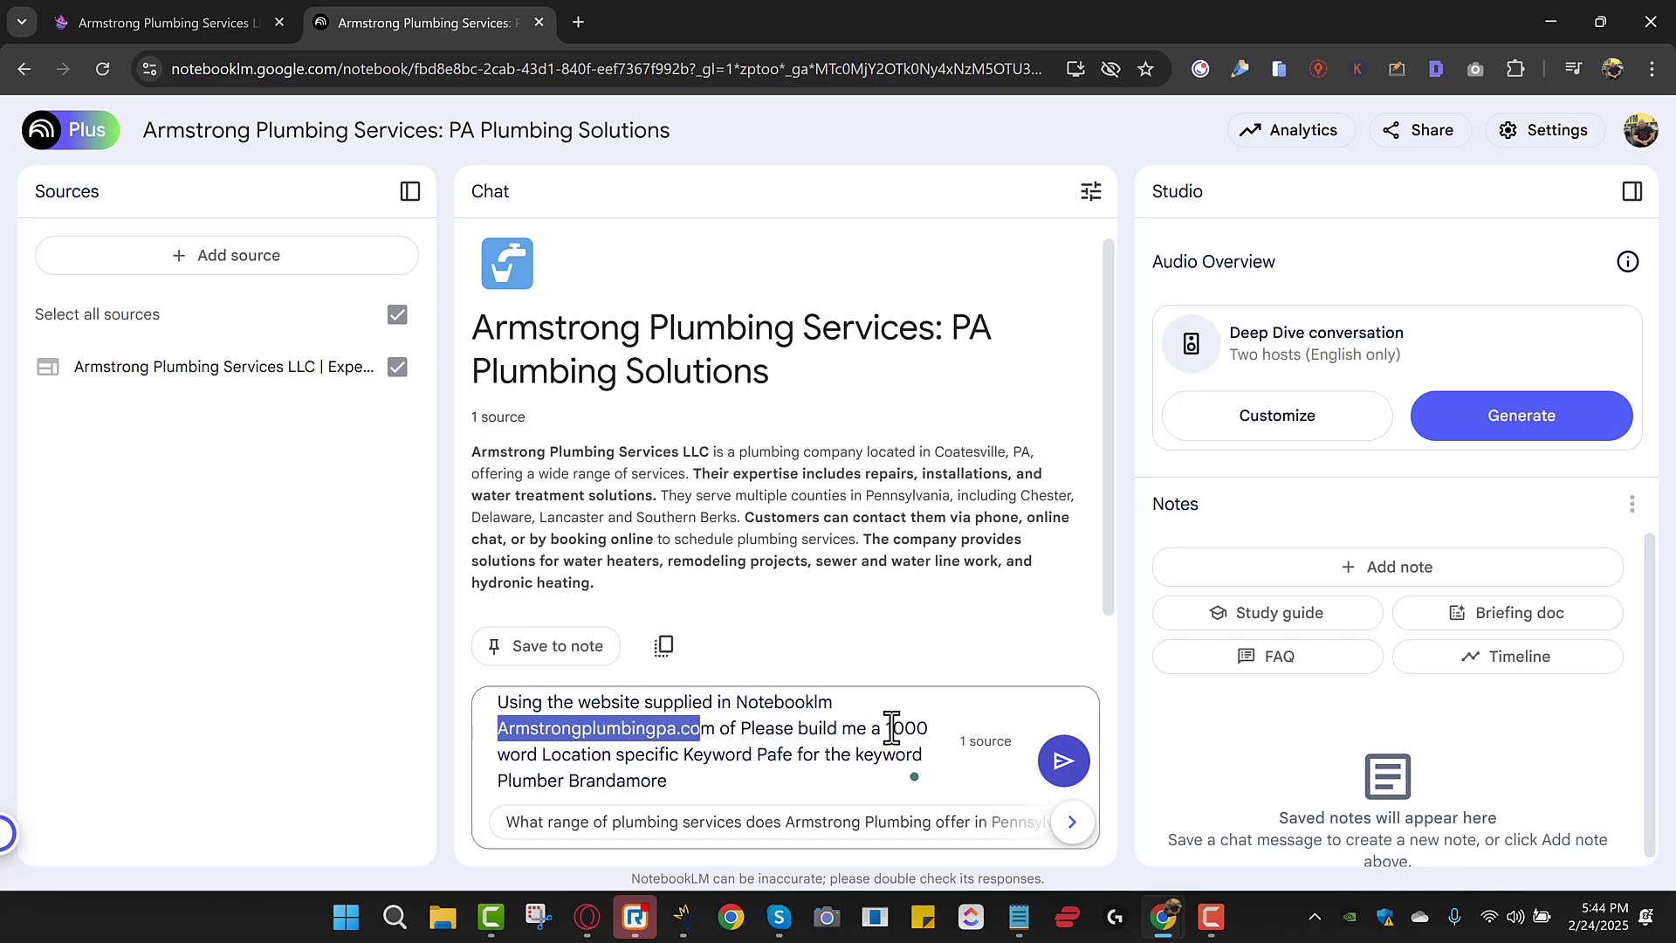
click(784, 756)
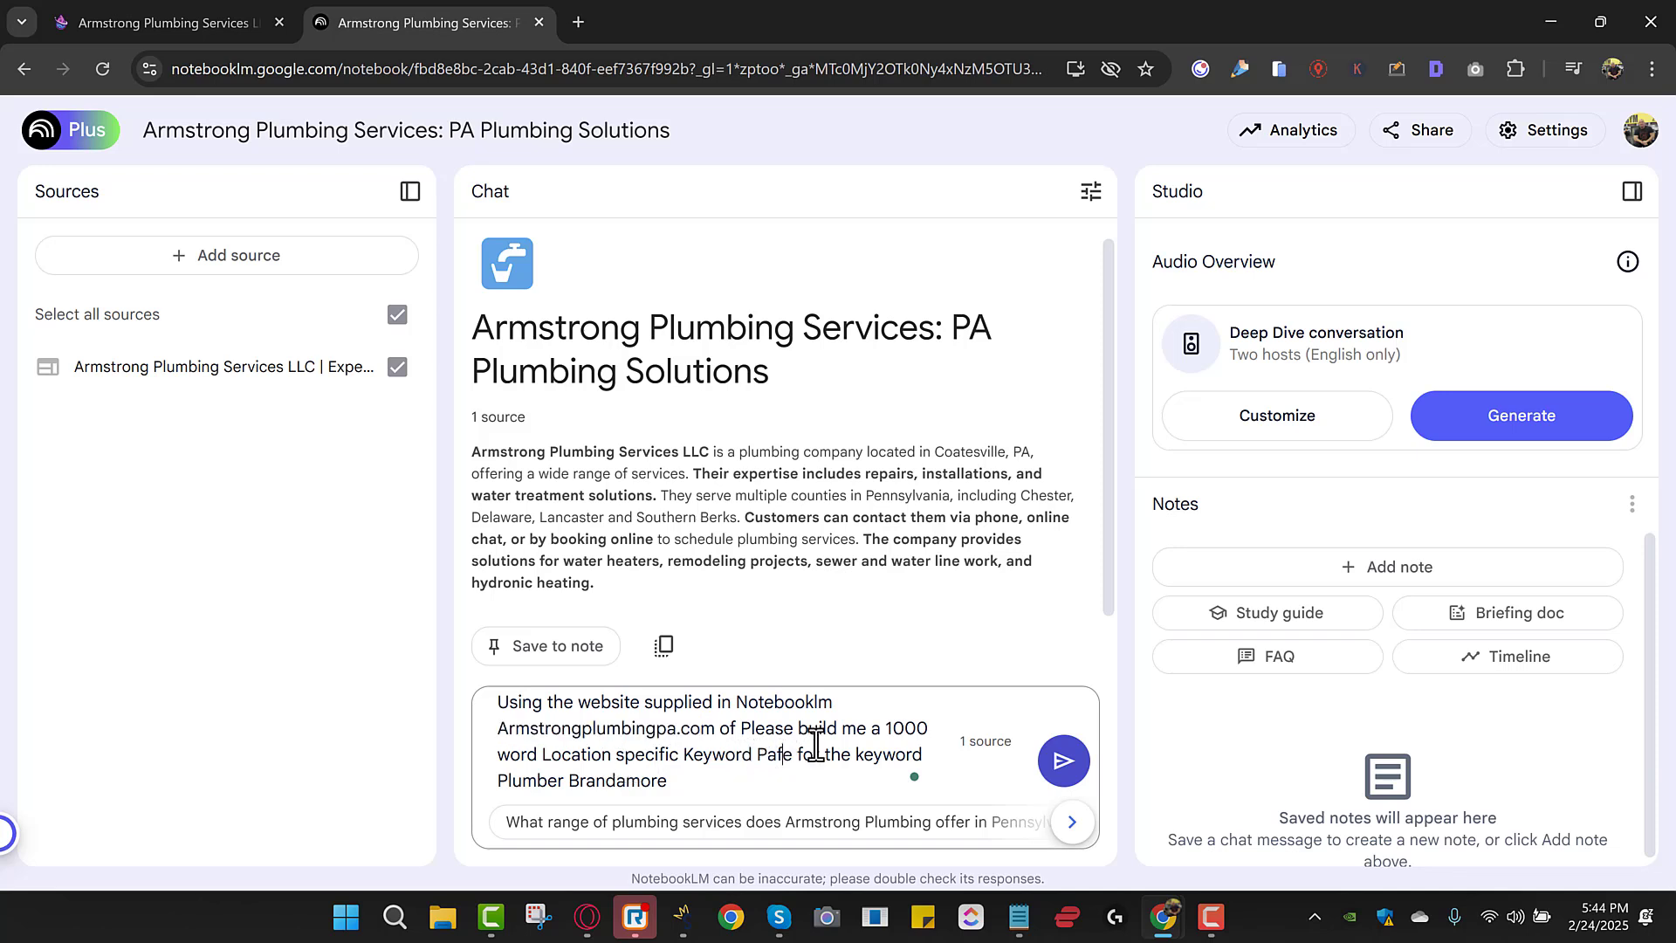
key(BackSpace)
key(BackSpace)
text(ge)
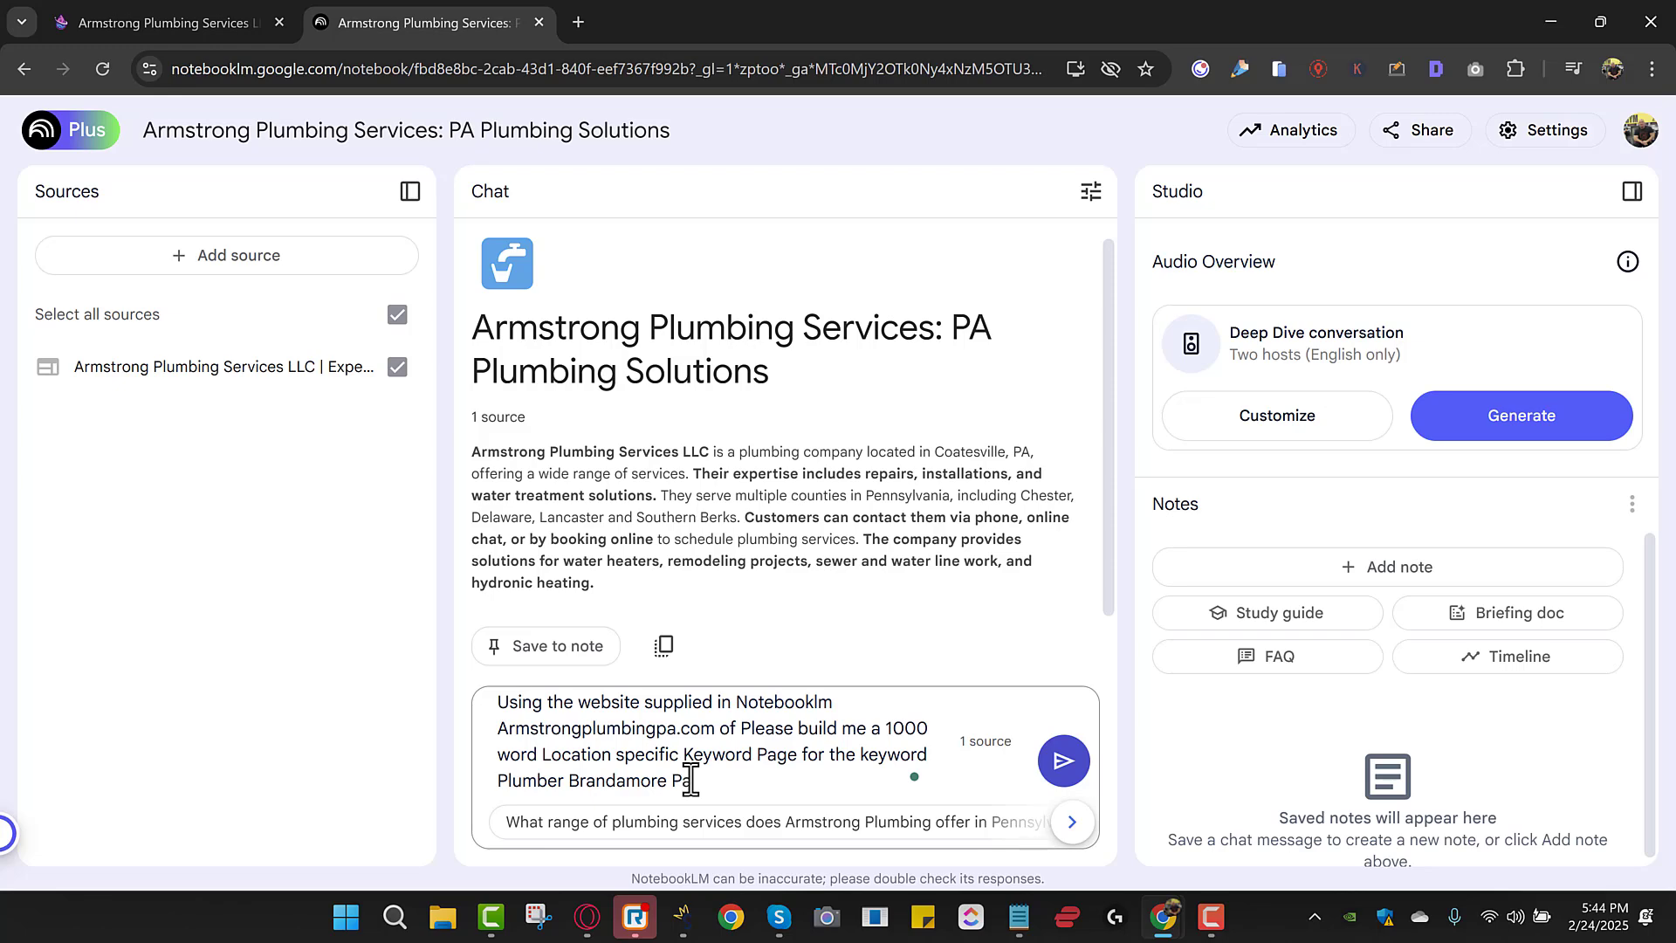
click(1063, 760)
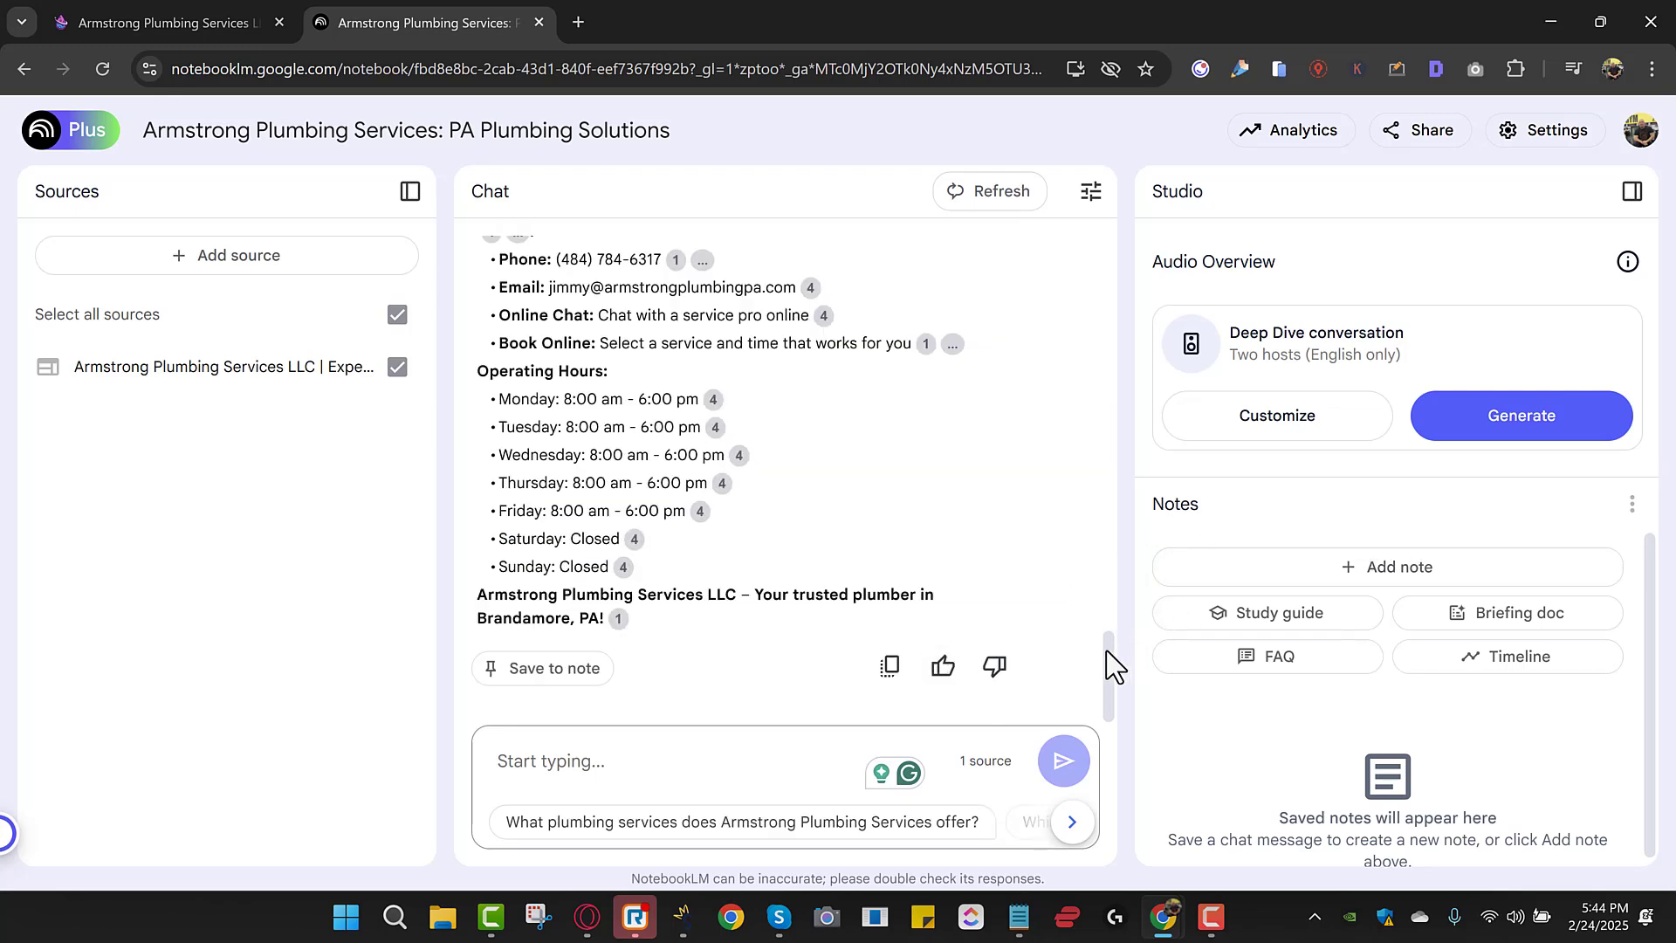
Scroll through the generated 'Plumber in Brandamore, PA' keyword page and its cited sections.
drag(1106, 651, 1105, 375)
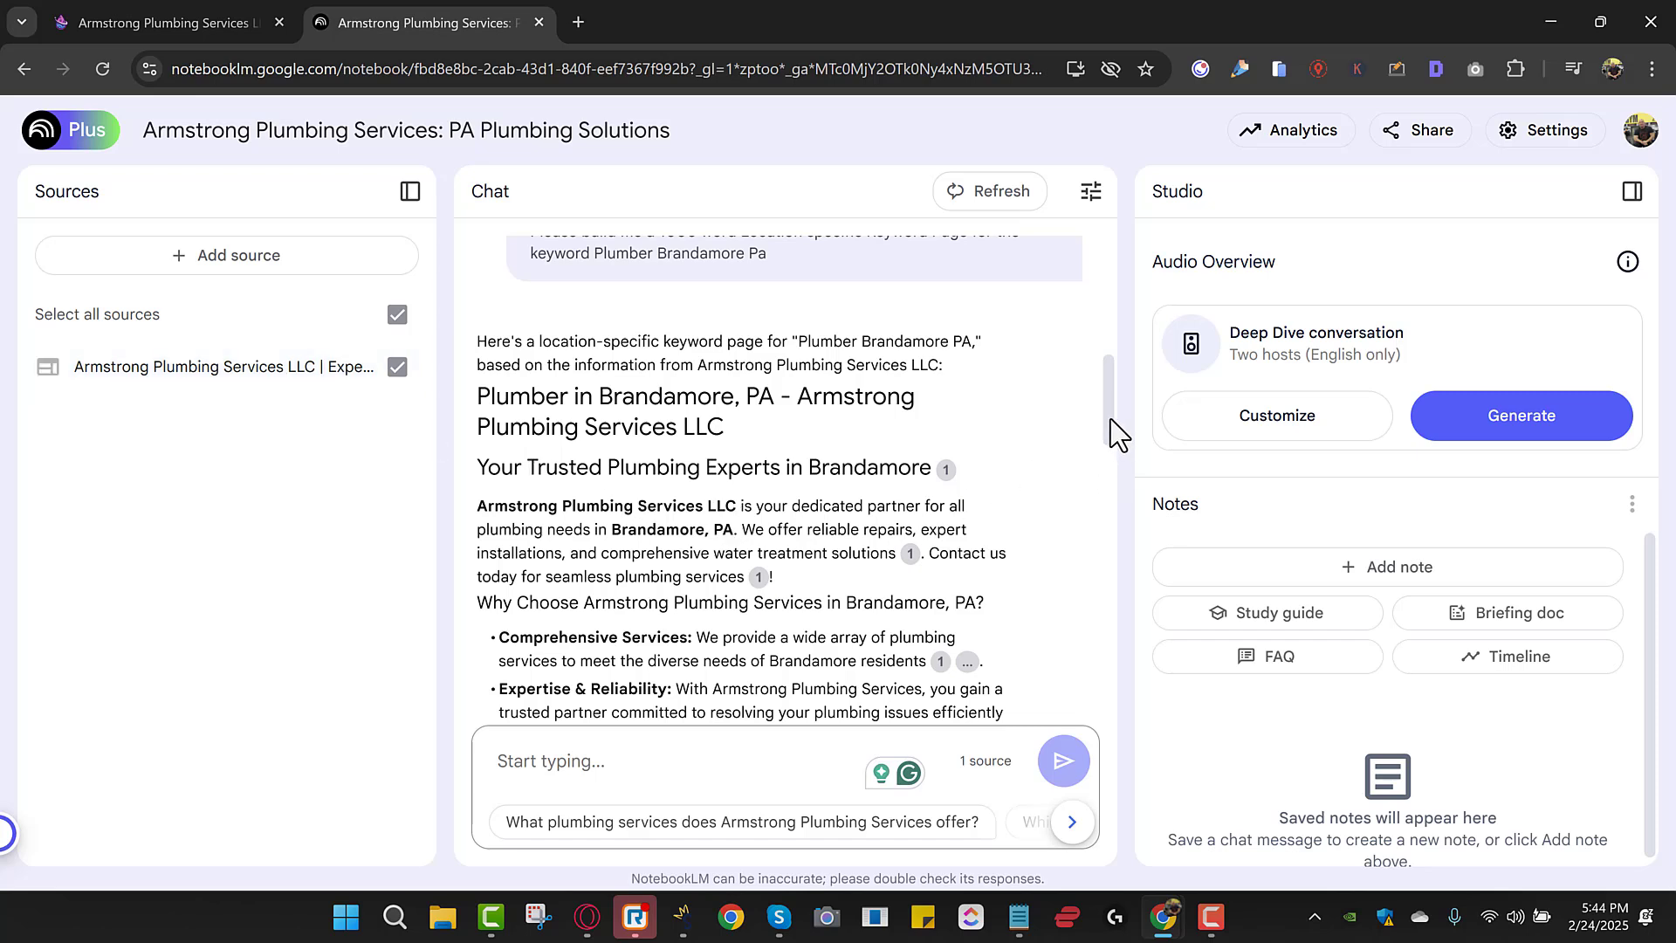
drag(1110, 419, 1111, 425)
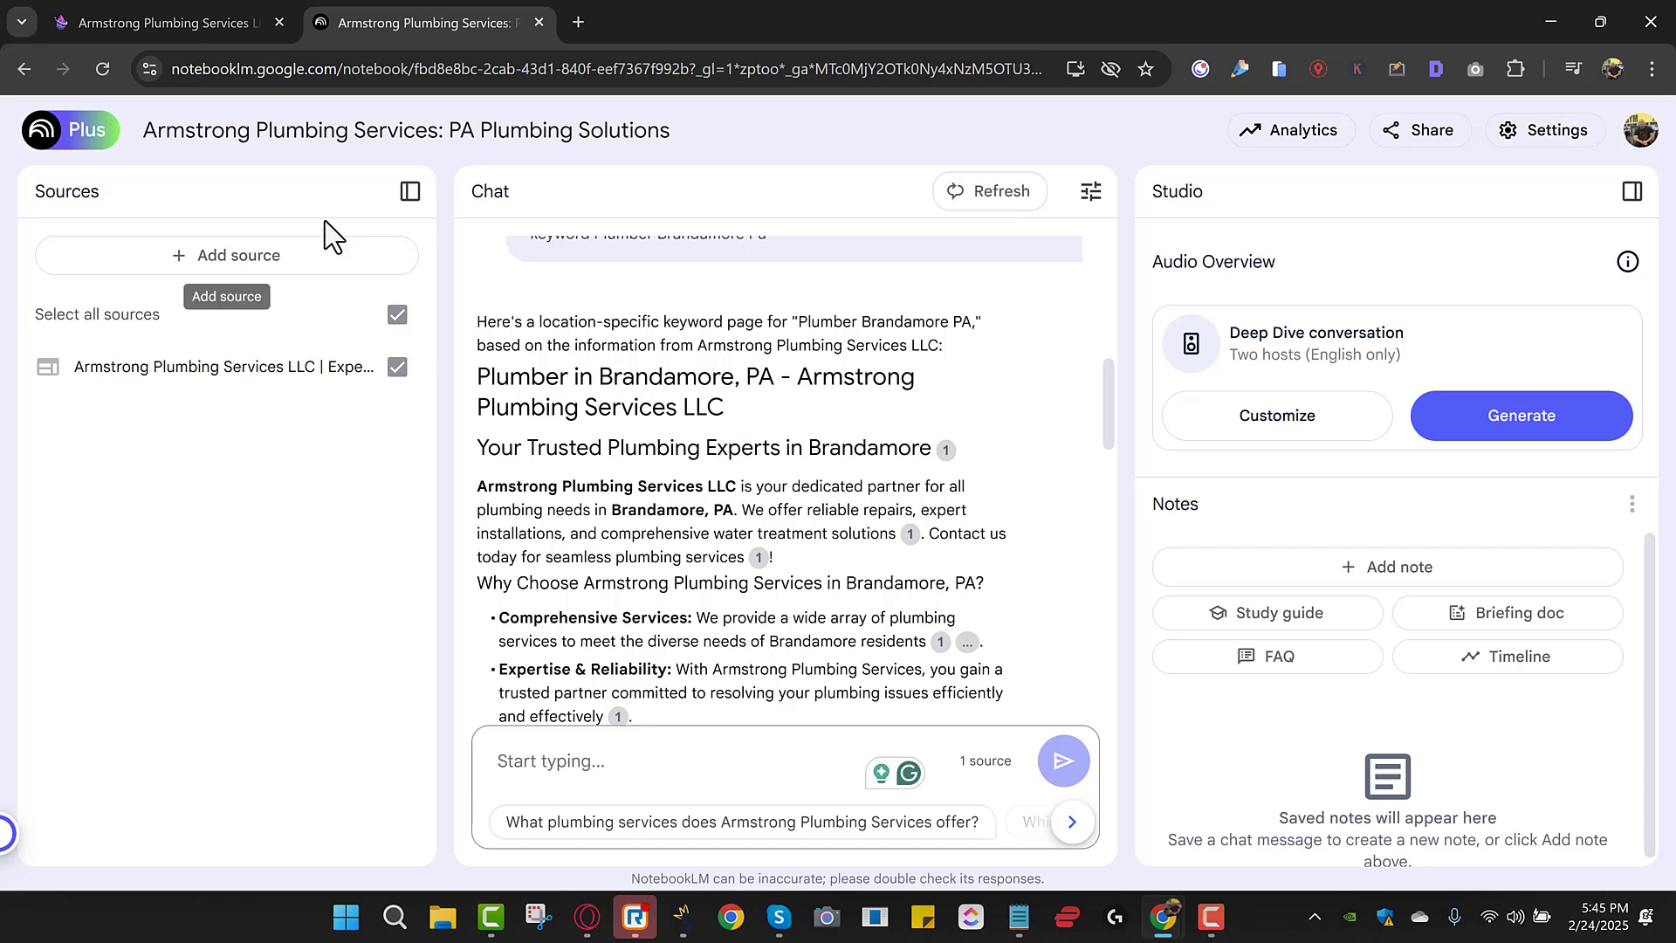
Go back twice from Armstrong Plumbing's site to the 'plumber near me' results, then return to NotebookLM.
click(201, 24)
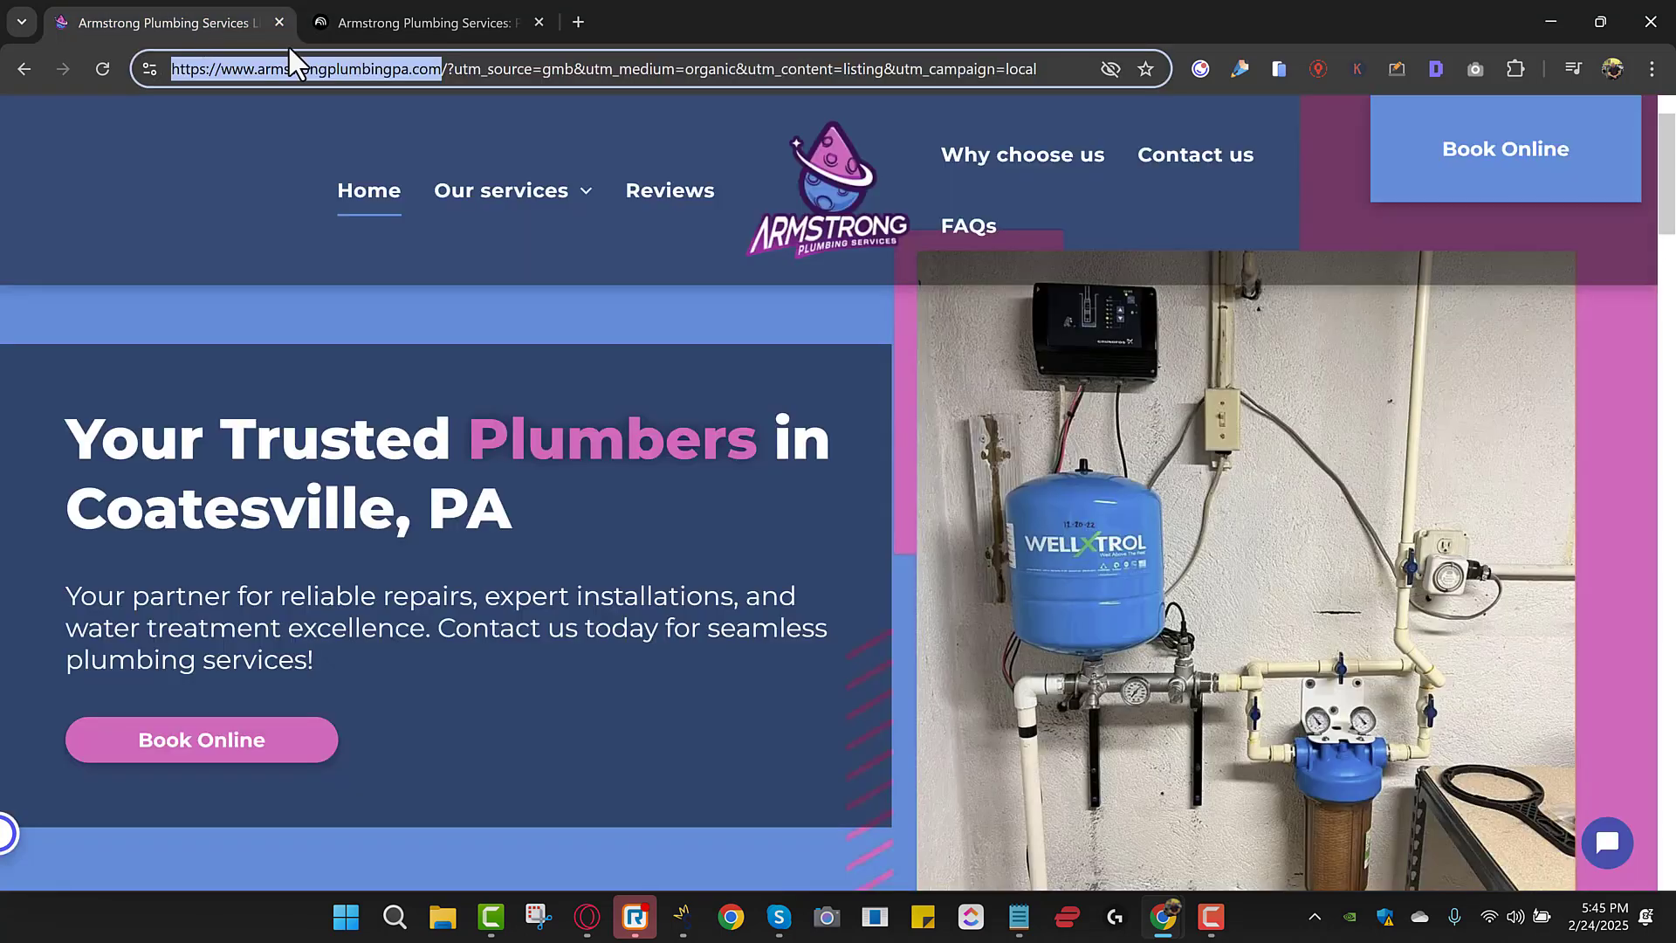
click(23, 70)
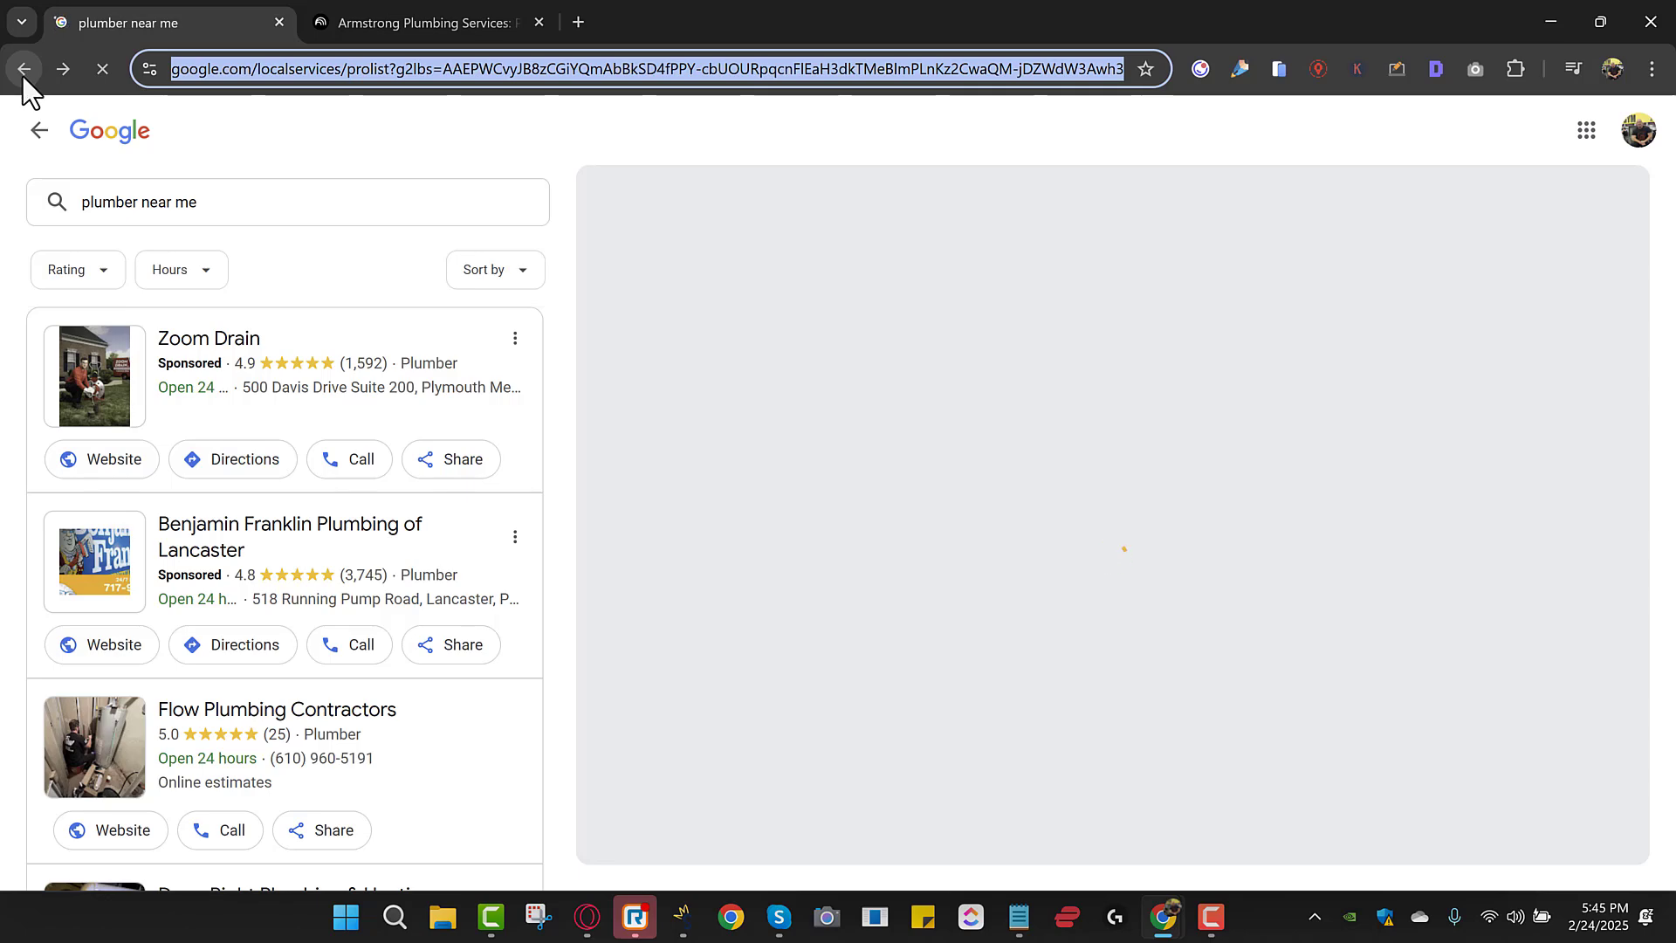
click(24, 68)
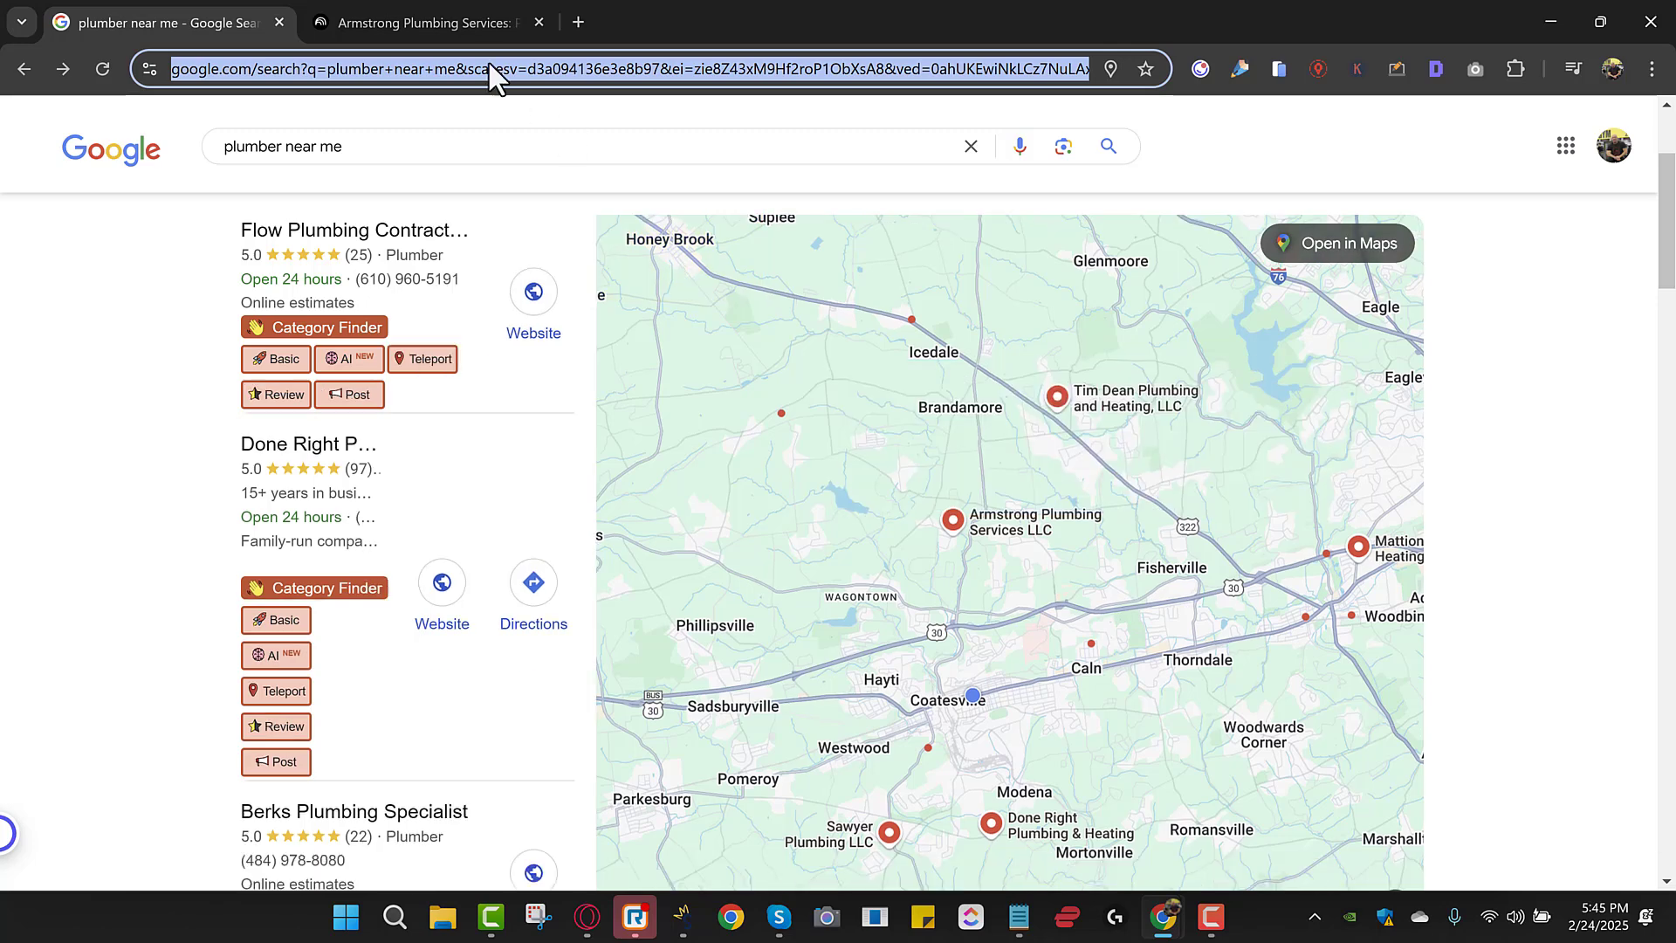
click(447, 18)
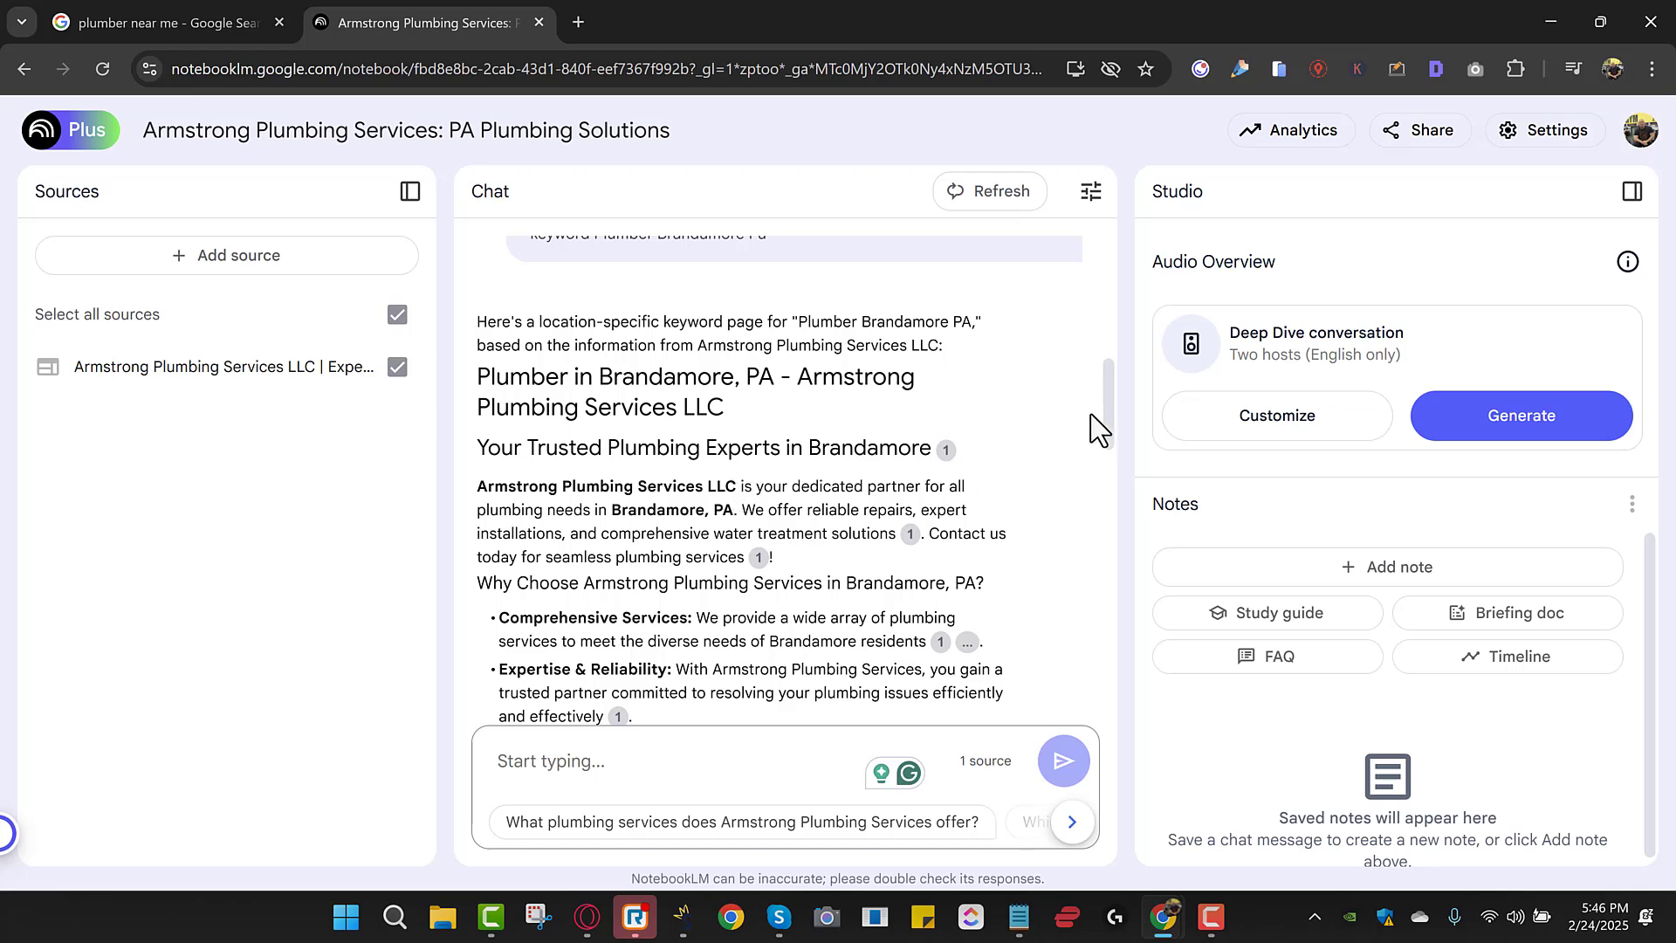
Read down the Brandamore keyword page through its 'Why Choose' list.
drag(1109, 406, 1070, 667)
scroll(1070, 667, down, 1)
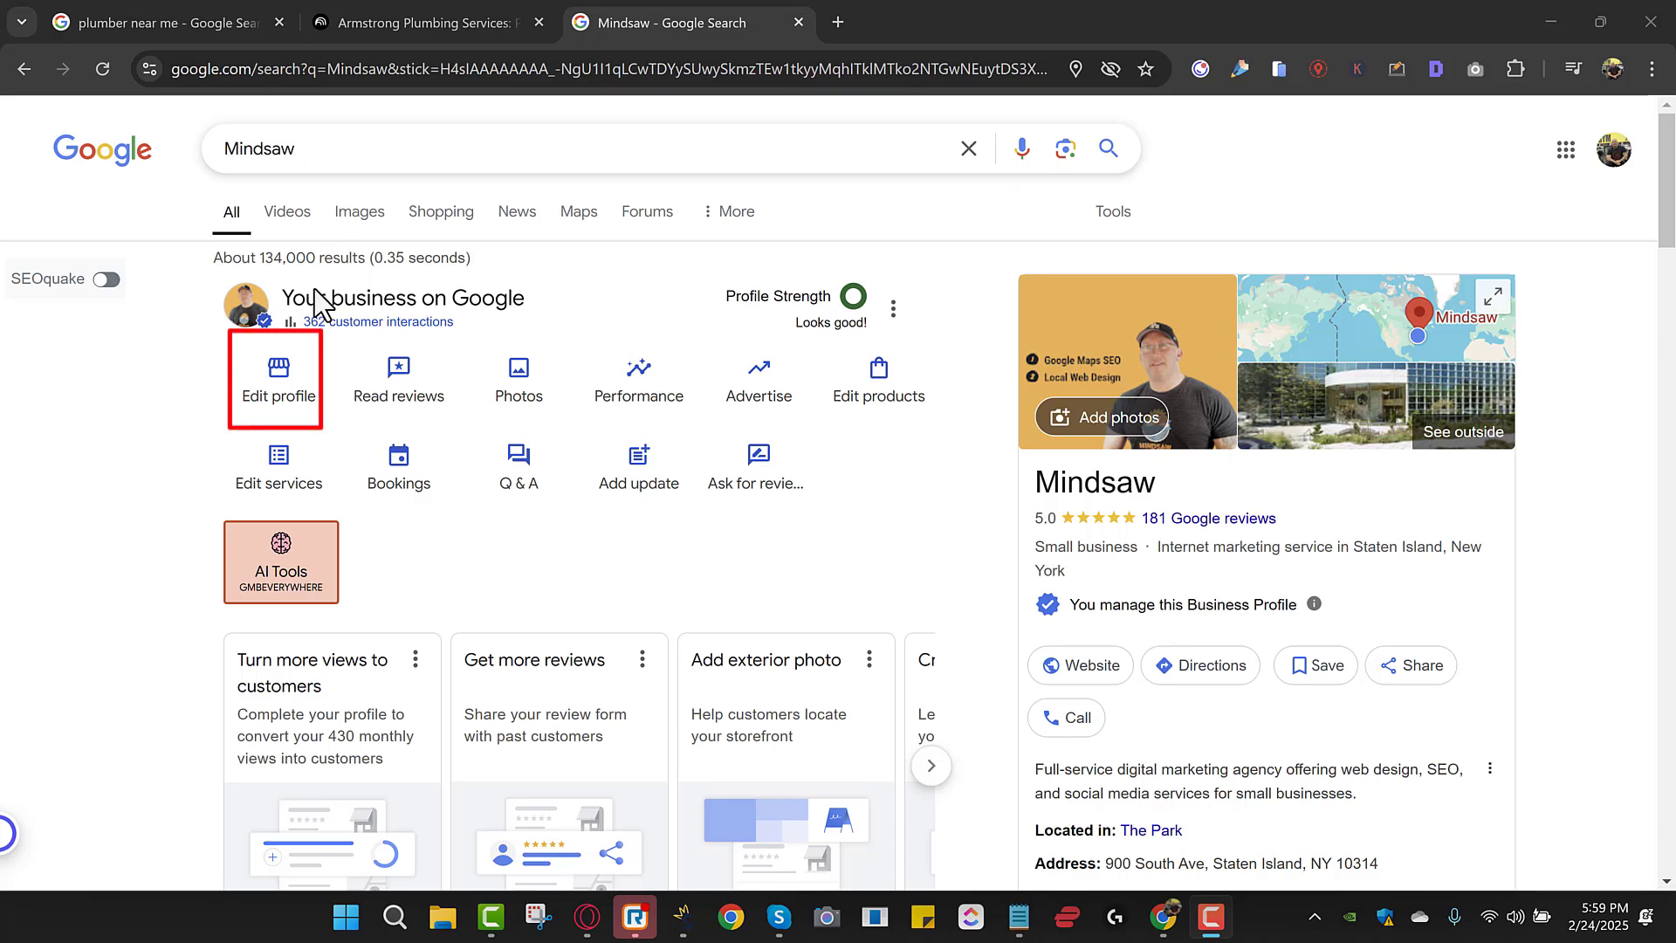
click(276, 394)
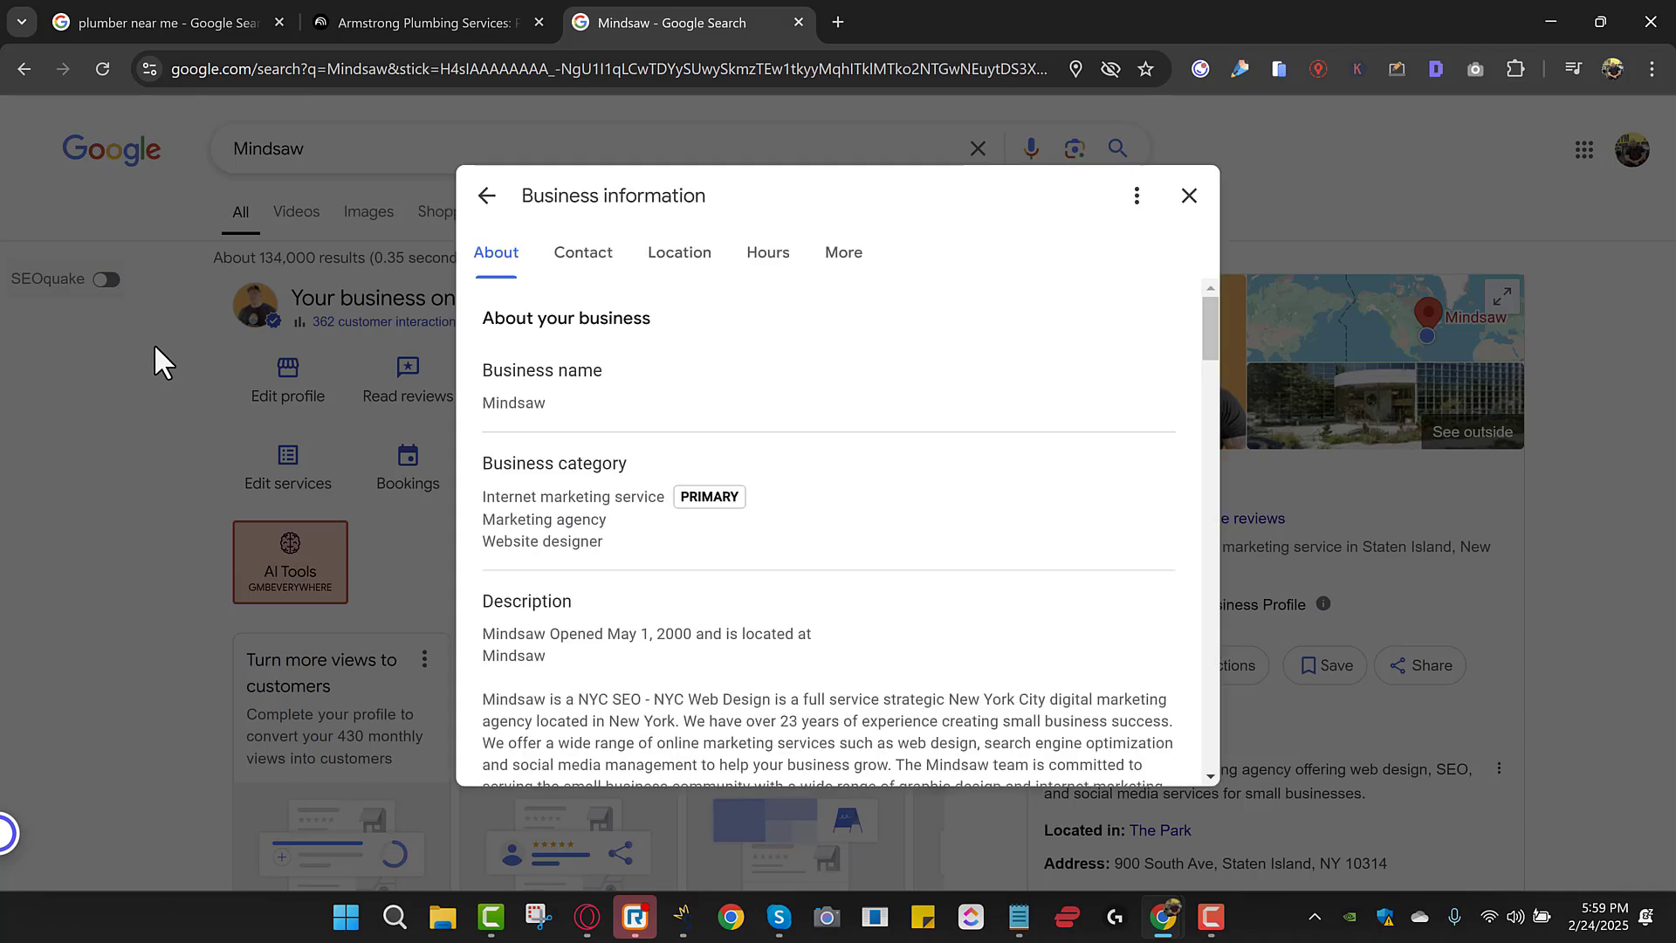
click(677, 262)
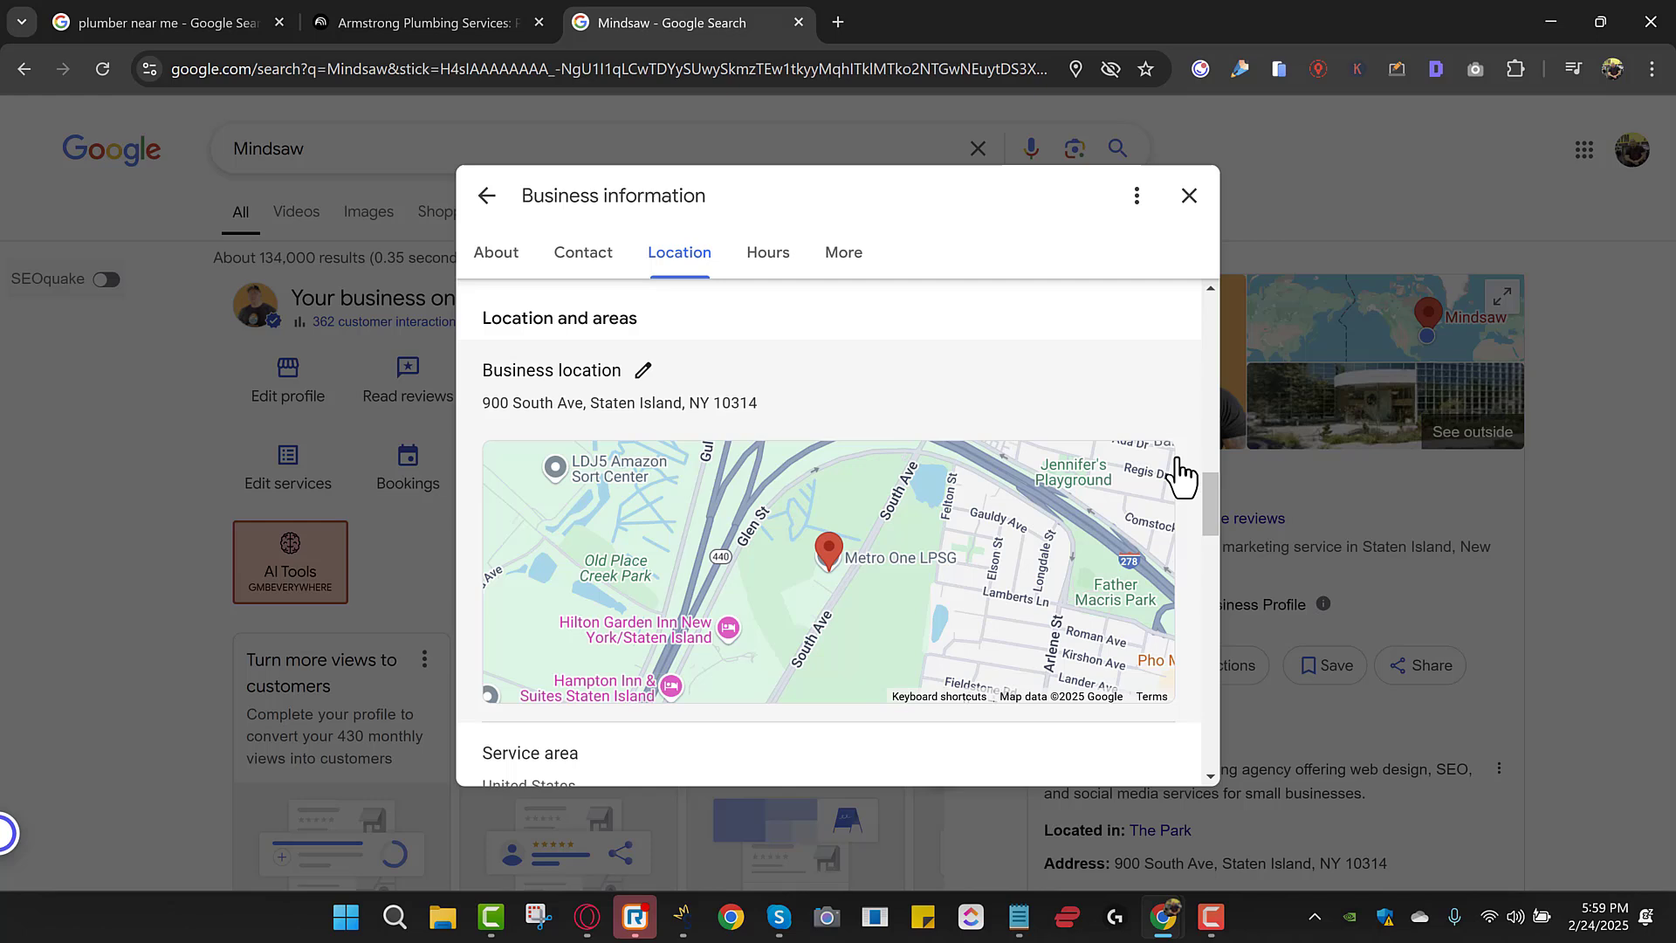
drag(1210, 489, 1202, 534)
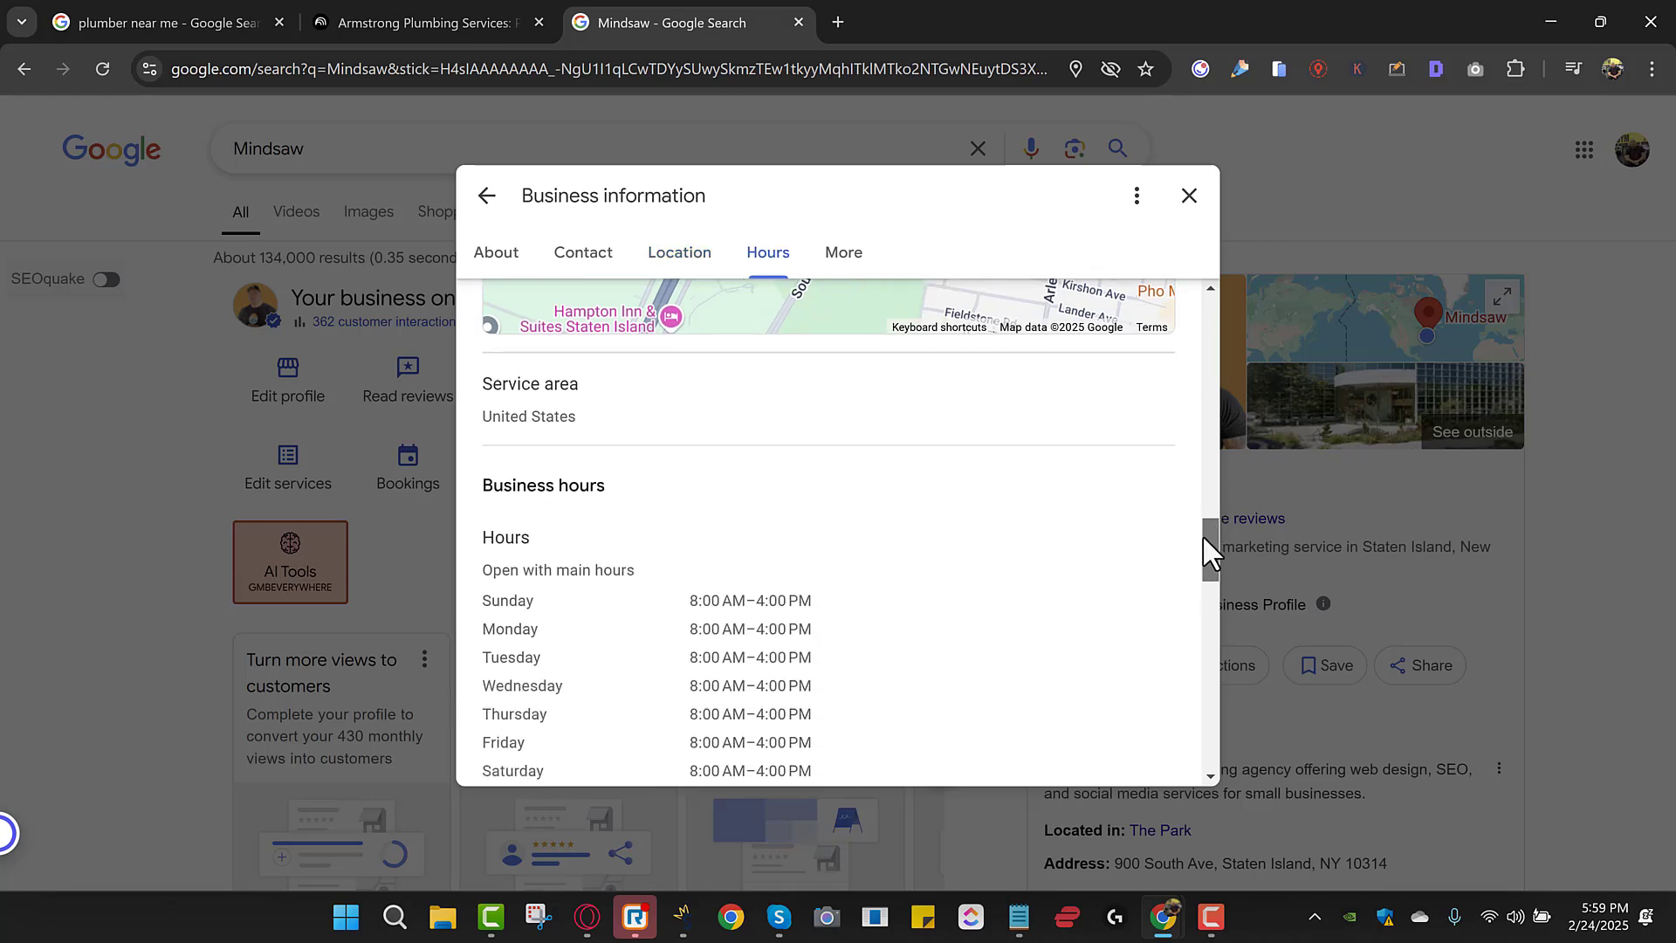
mouse_move(558, 421)
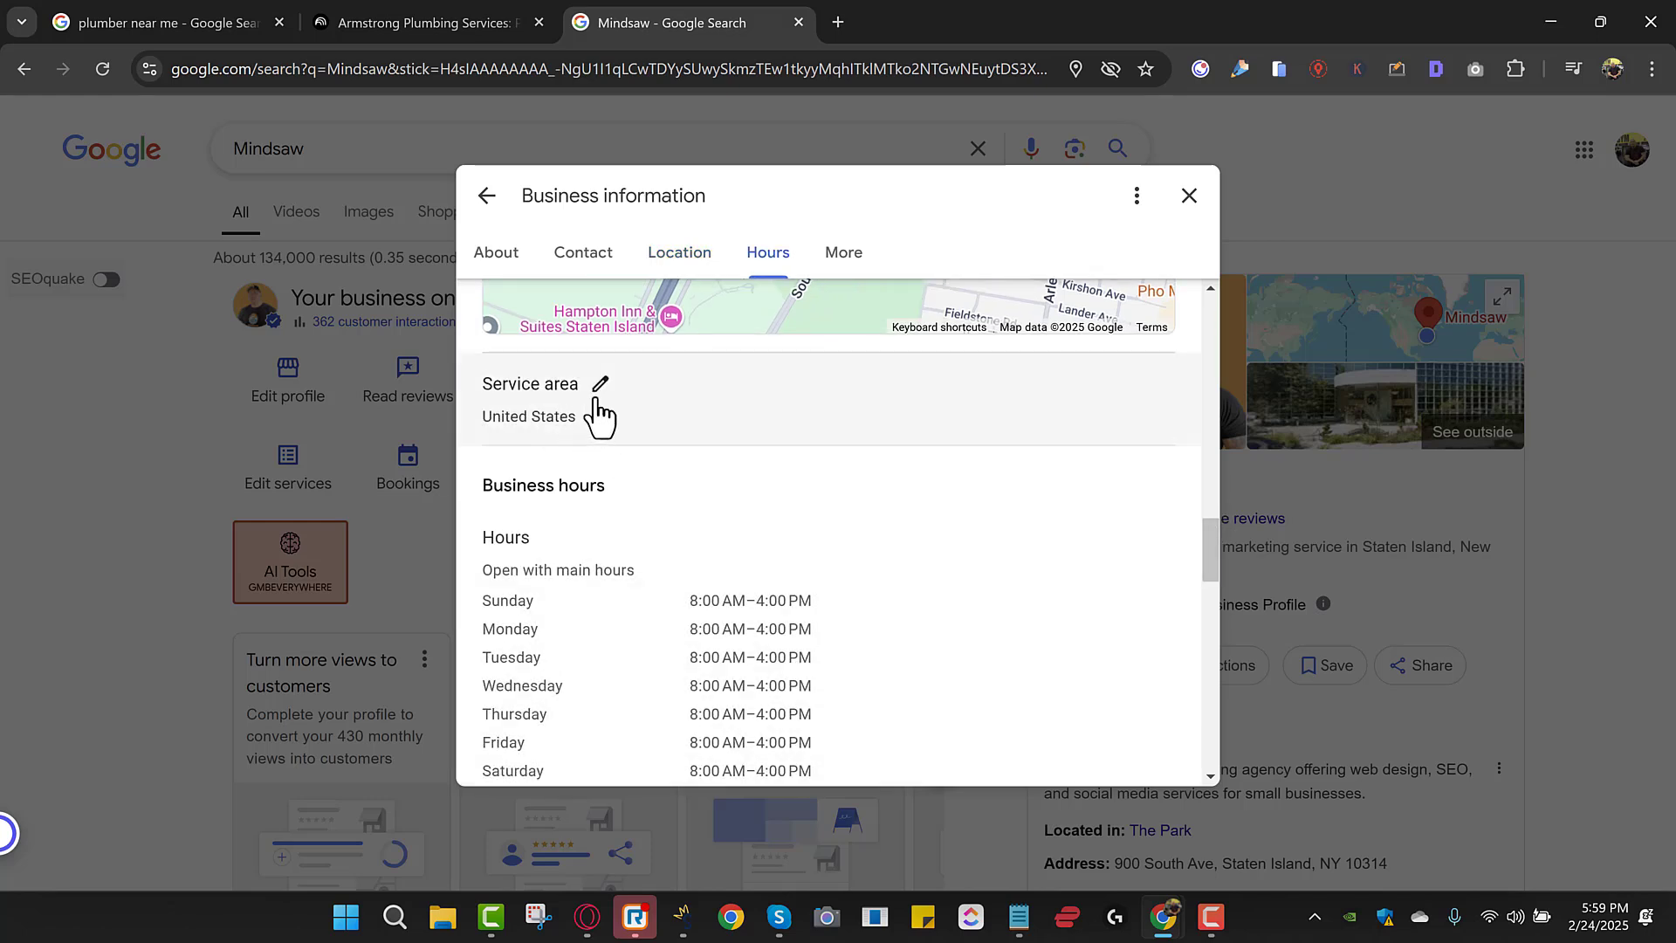
Open the Service area editor in Mindsaw's Business Profile information.
click(600, 386)
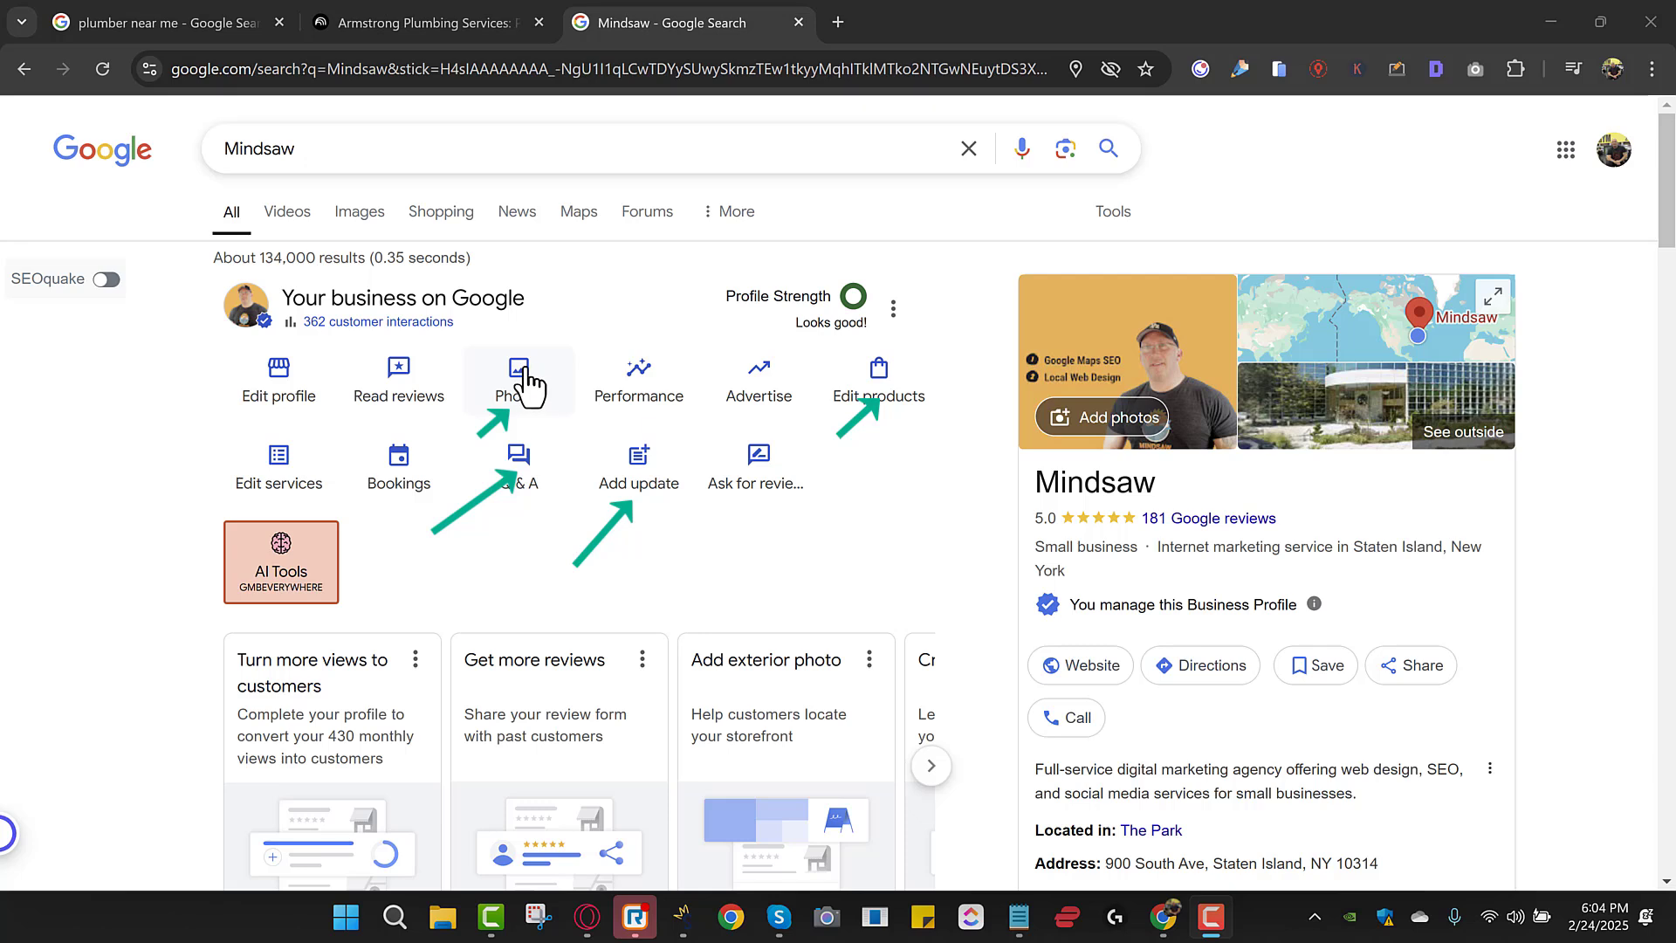
click(518, 470)
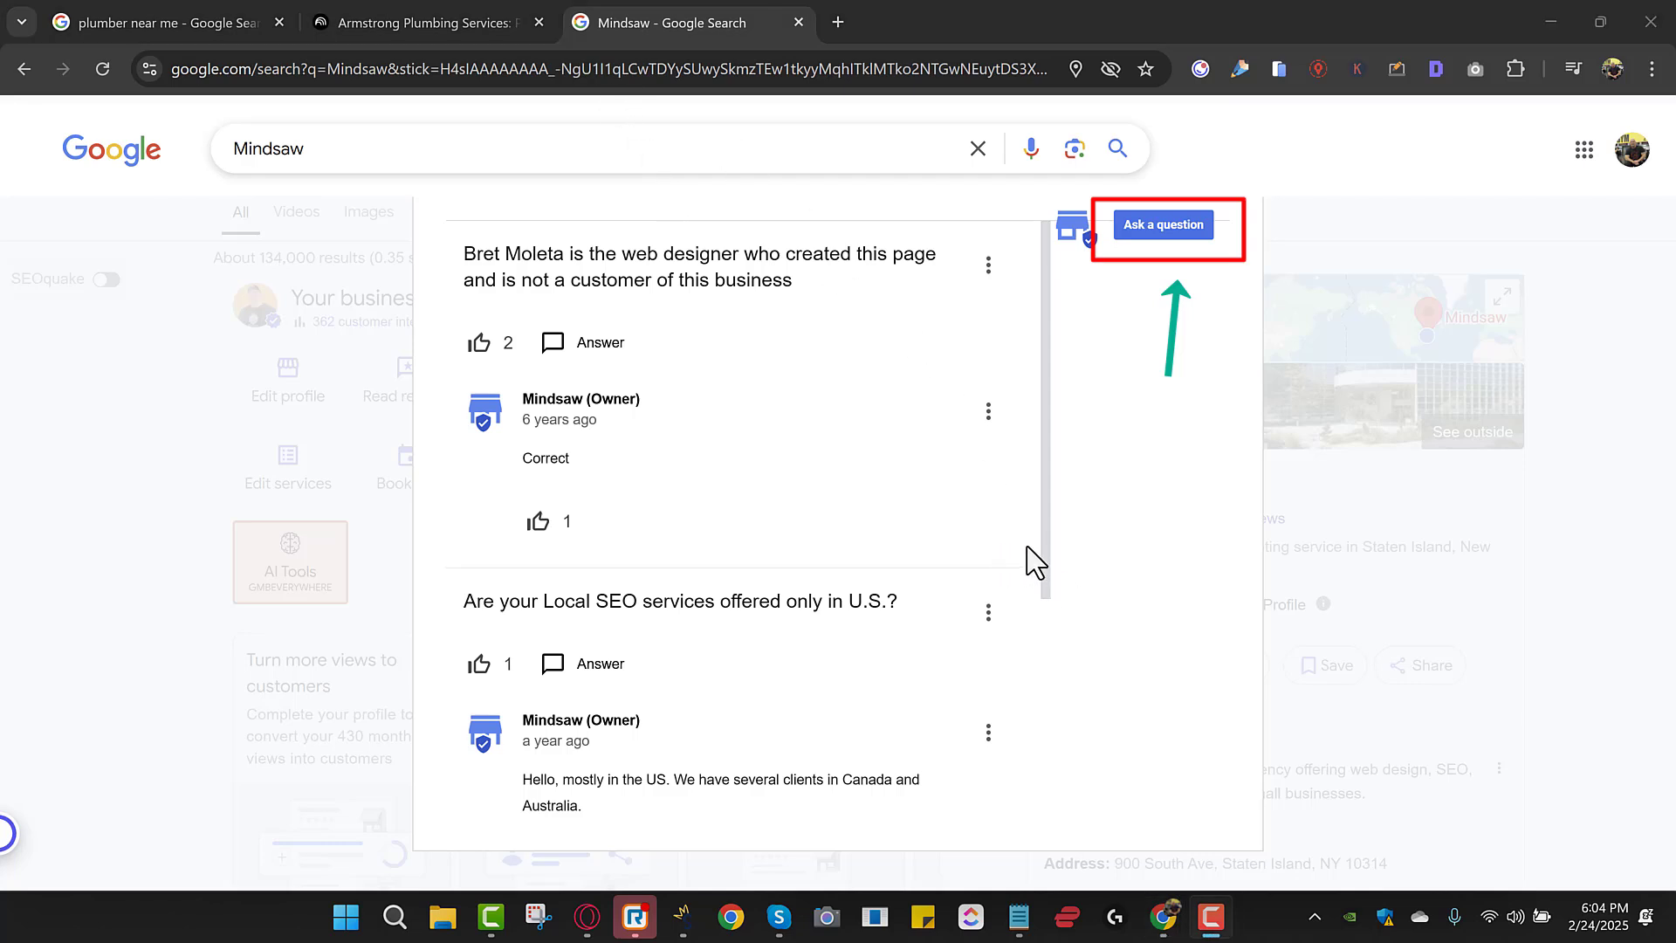
drag(1047, 561, 1054, 486)
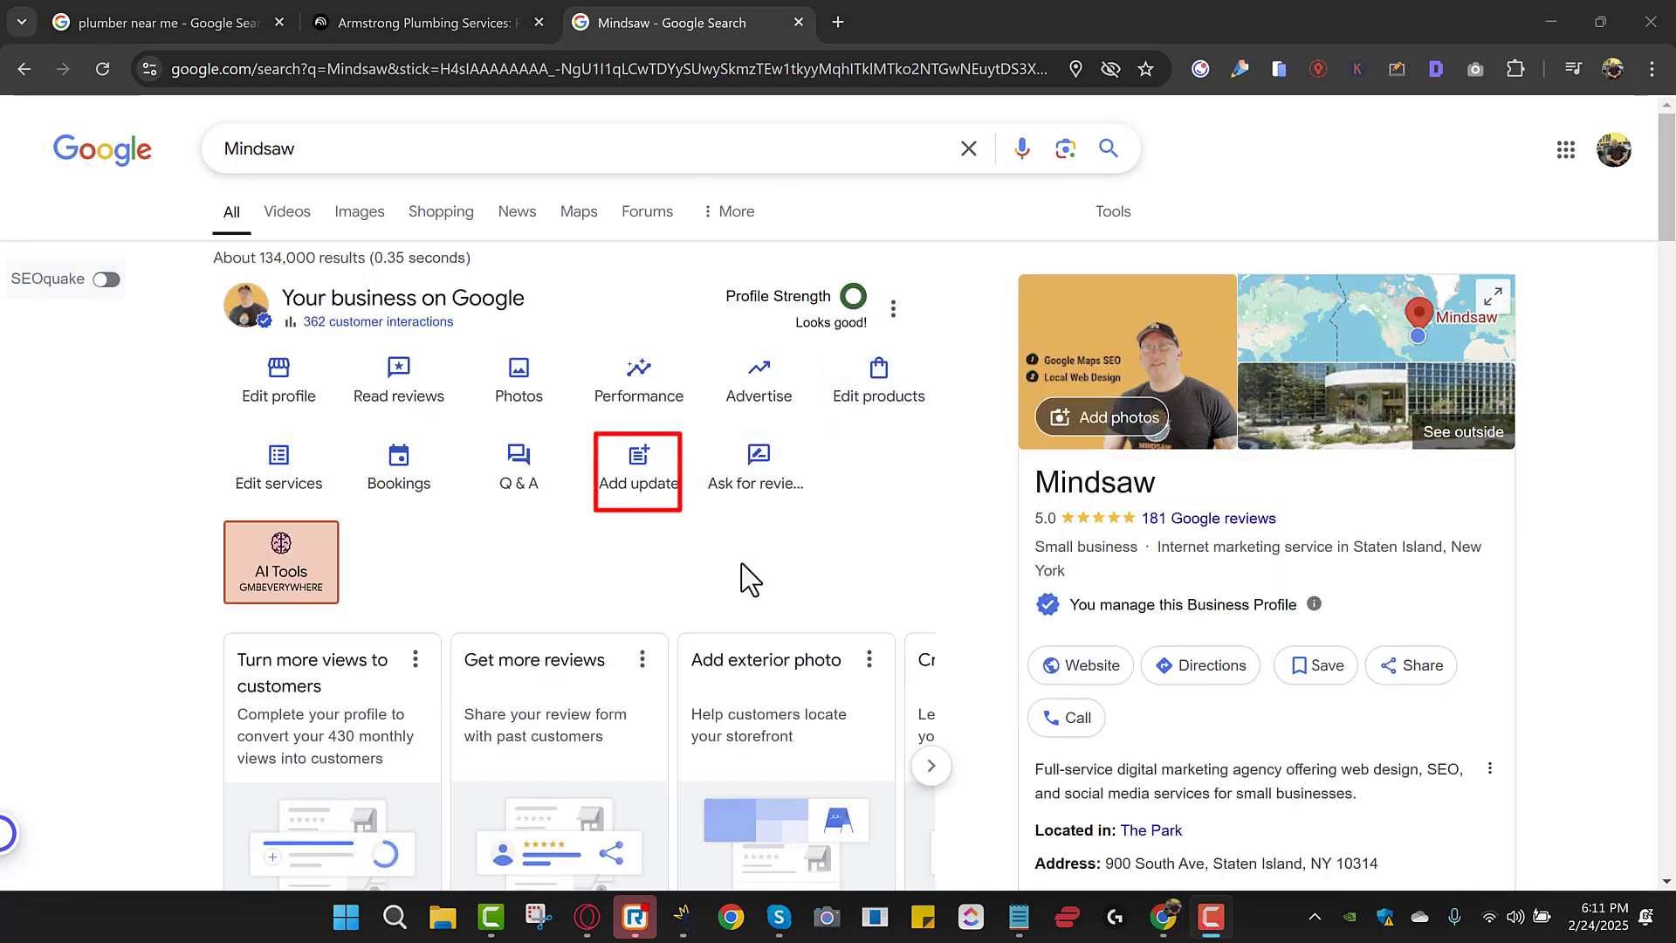
Start a new update post for the business profile.
click(641, 475)
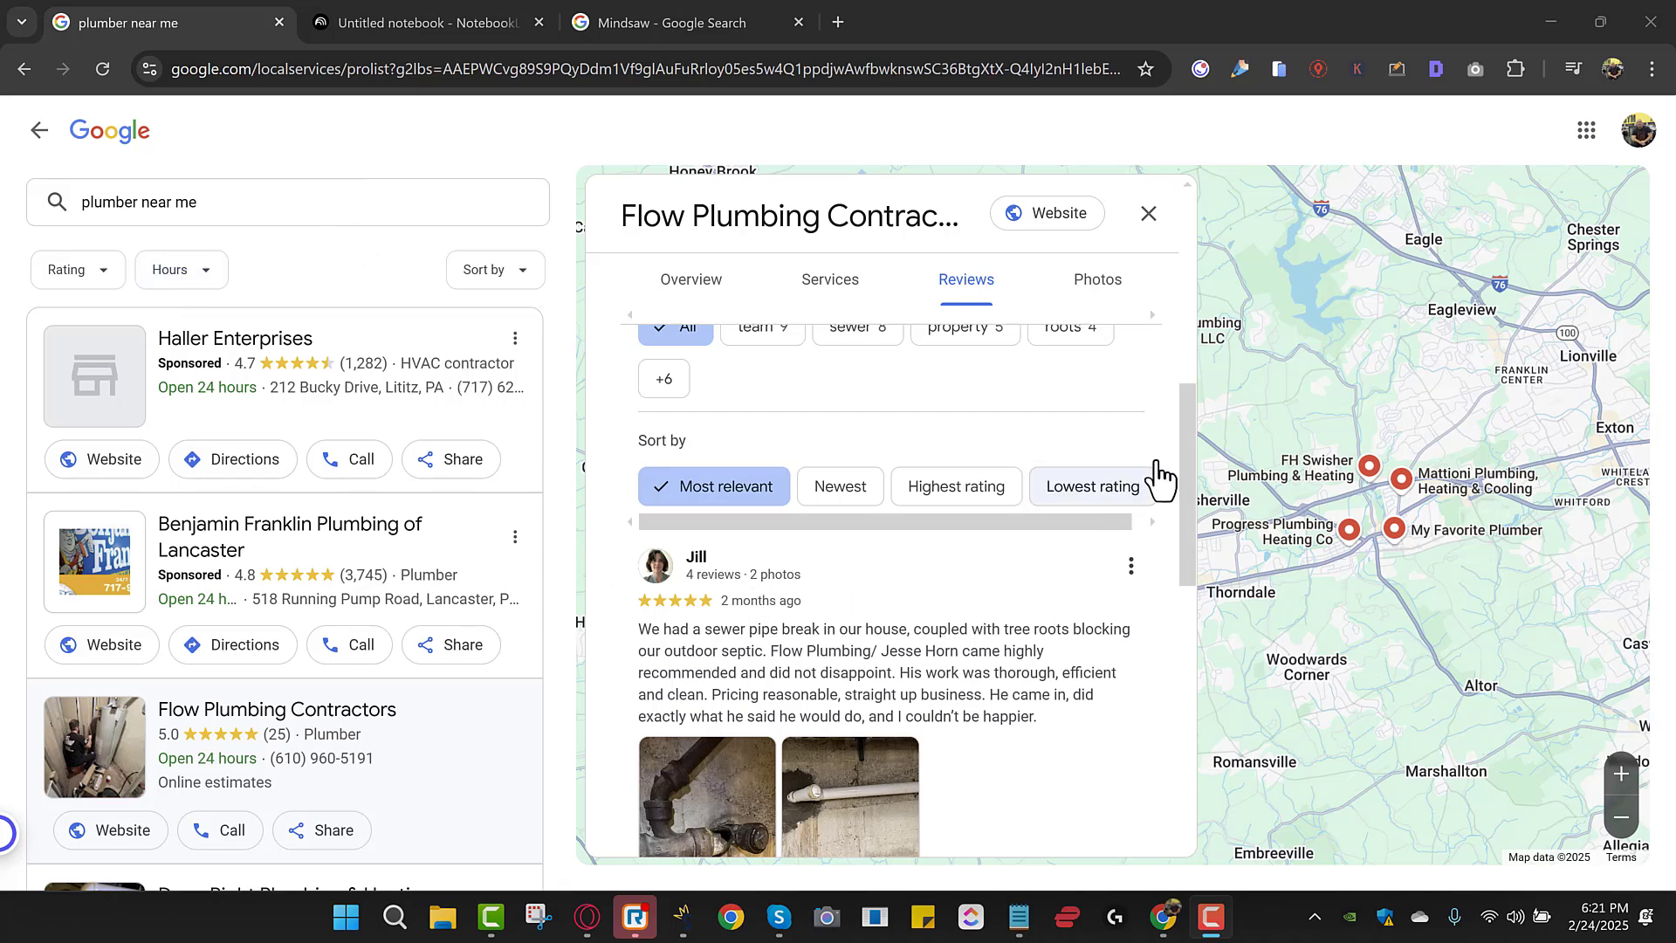
Select and copy the 5-star Flow Plumbing review about the sewer pipe break.
drag(1186, 464, 1175, 424)
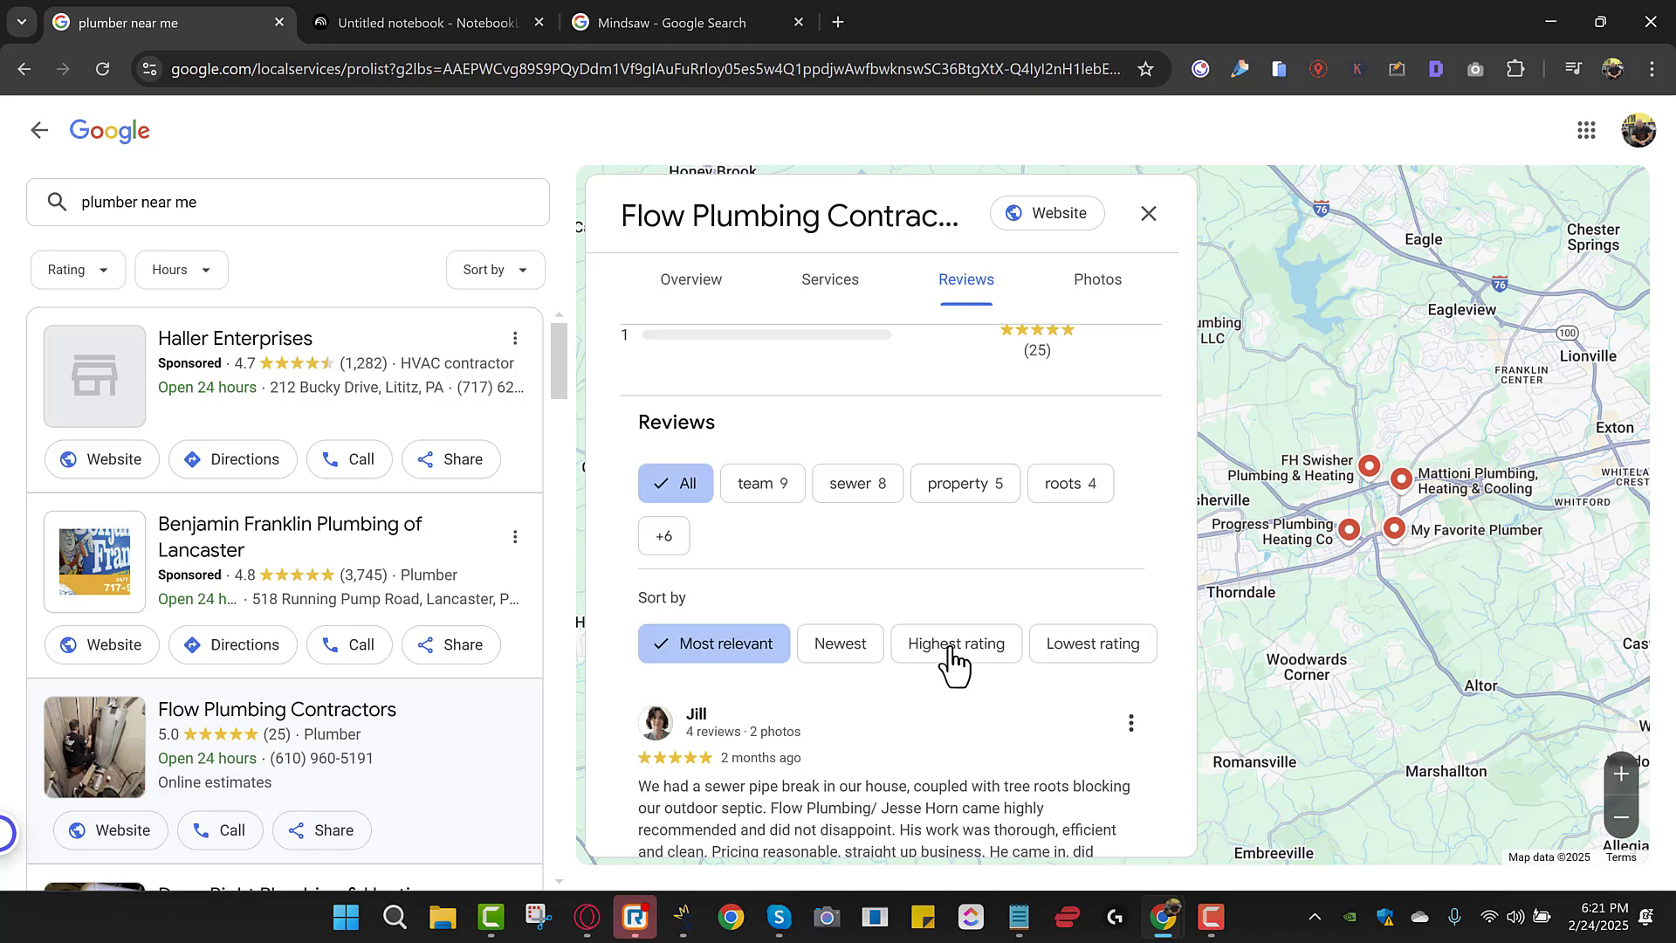
drag(1193, 505, 1167, 555)
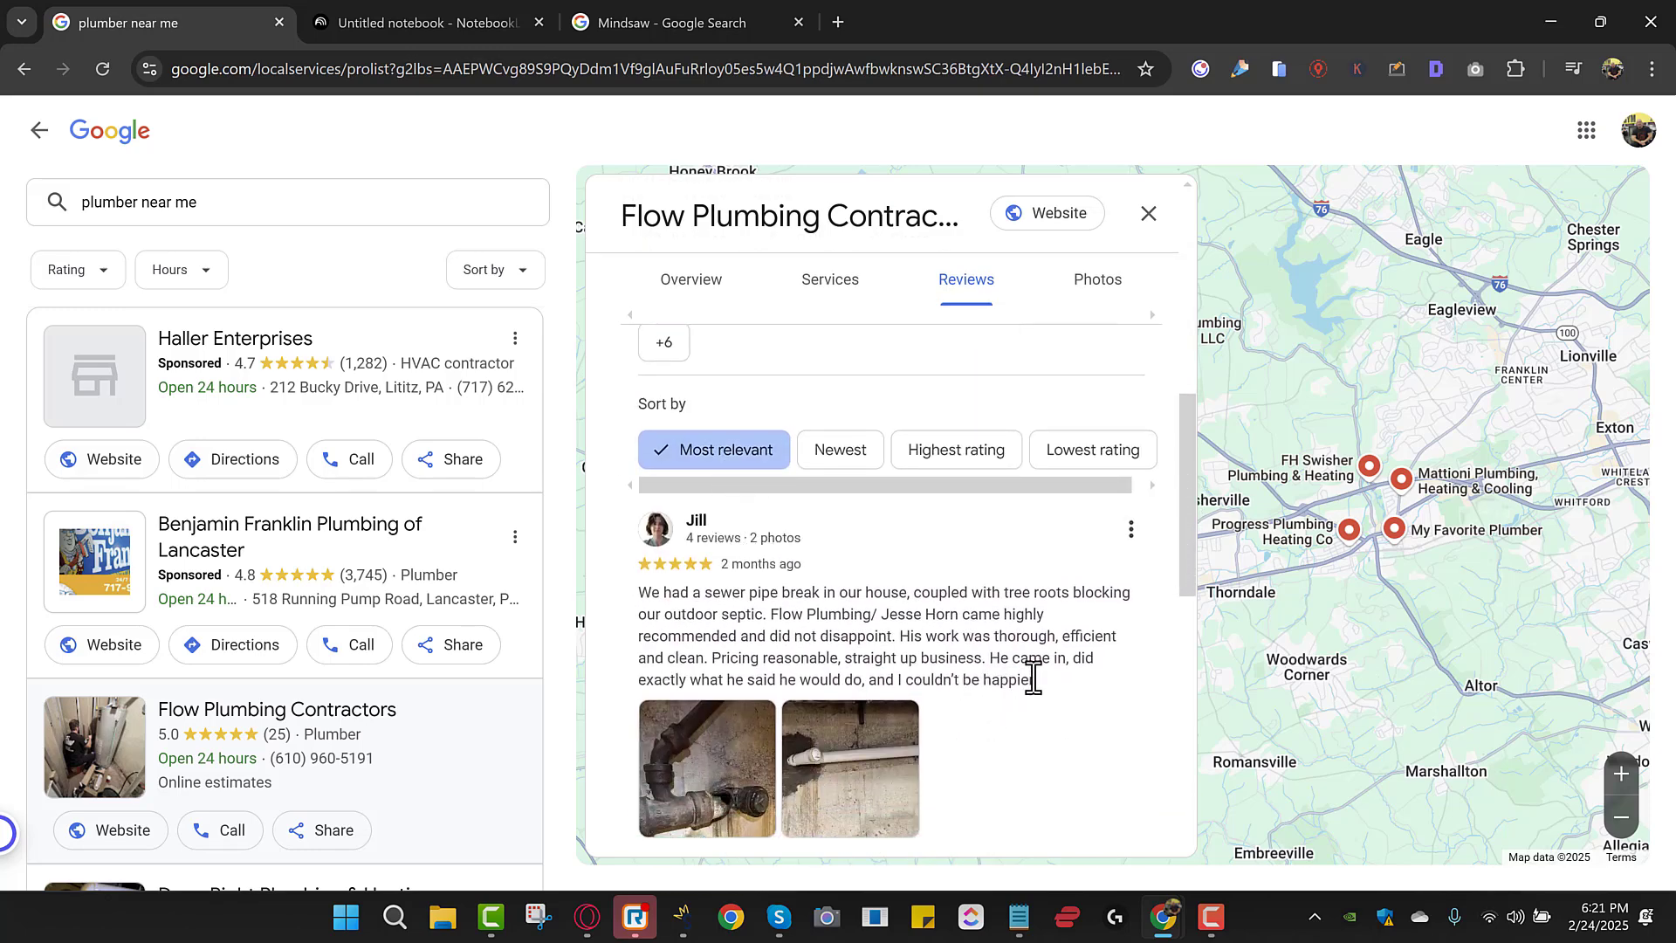
drag(1037, 680, 643, 616)
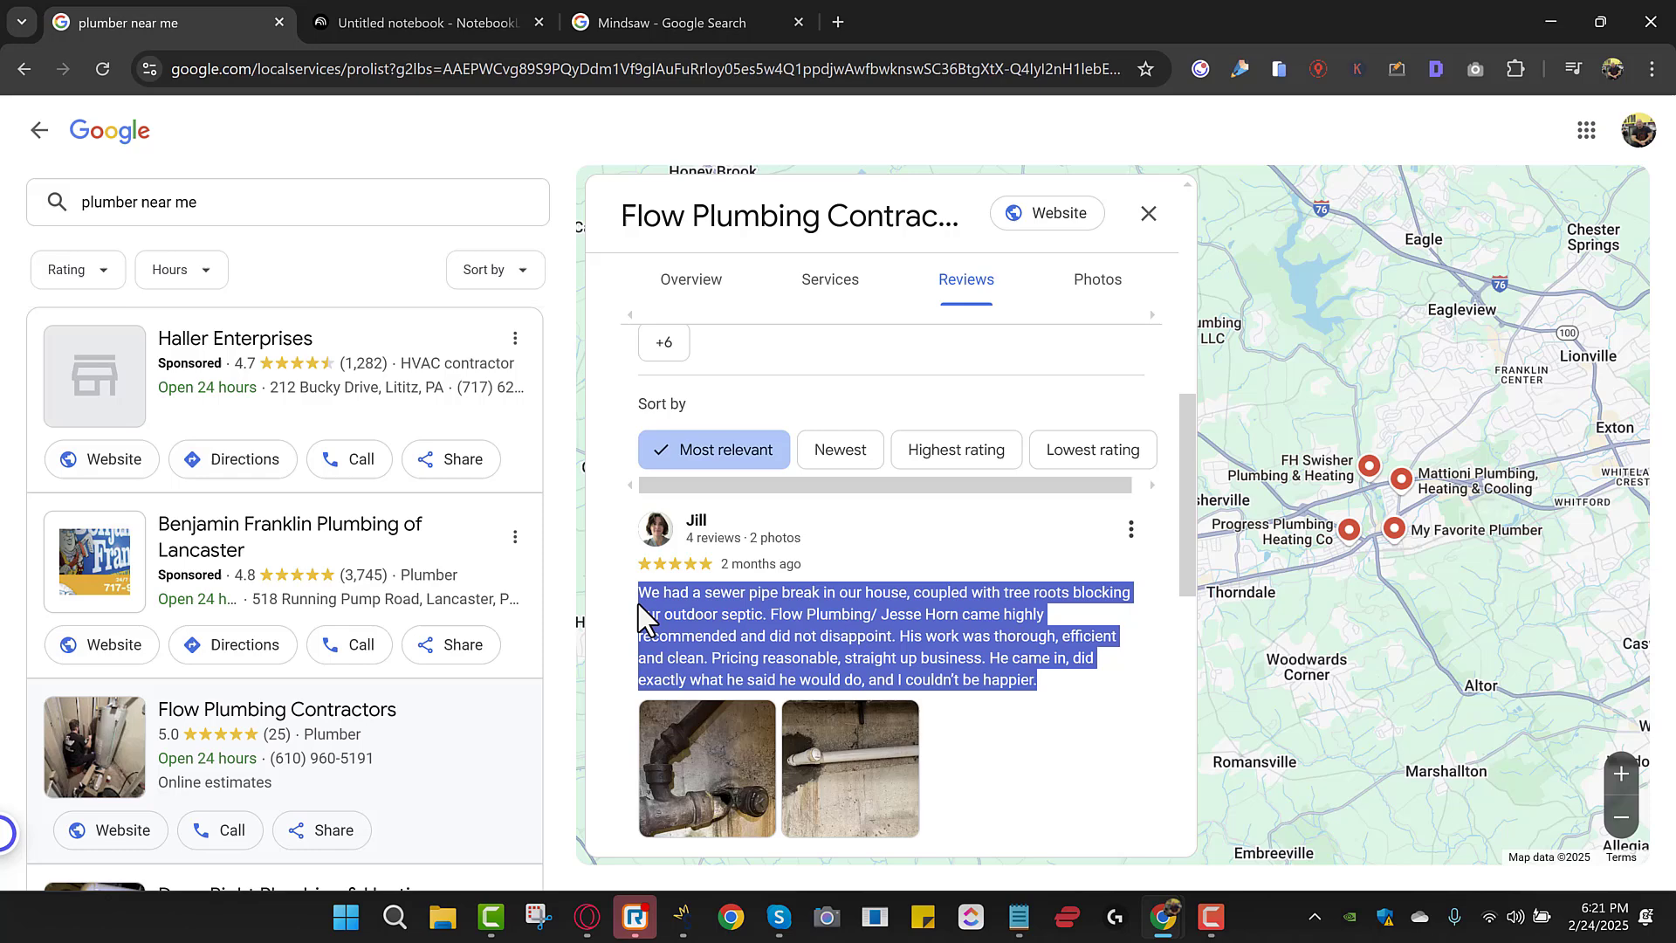
right_click(703, 621)
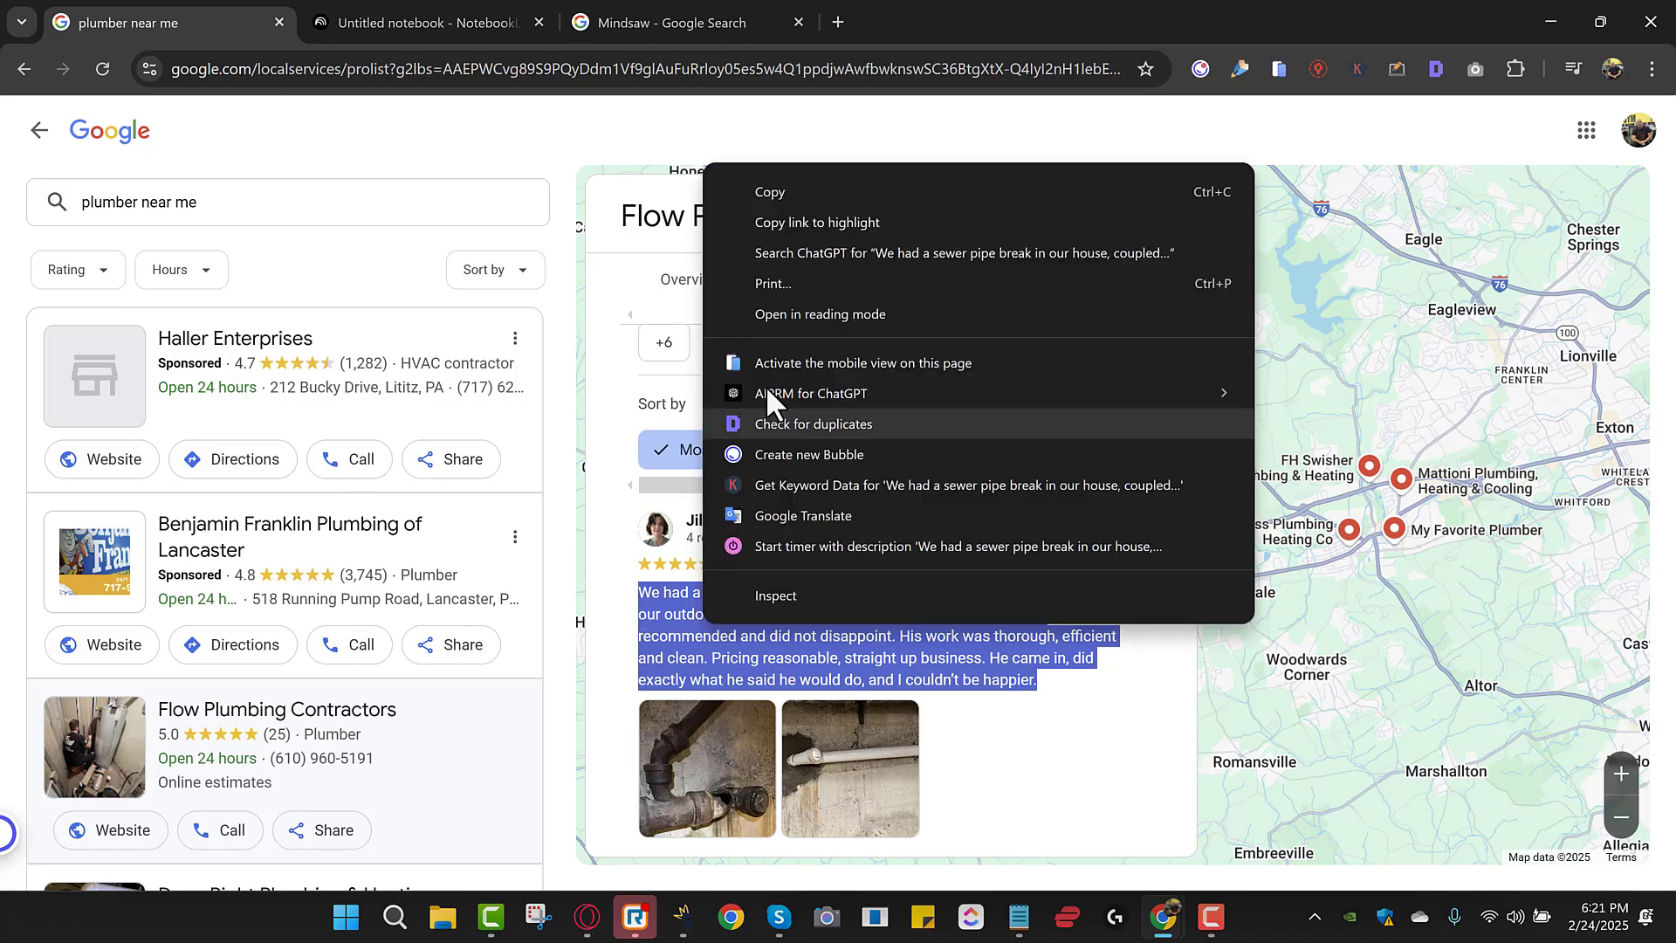
click(756, 191)
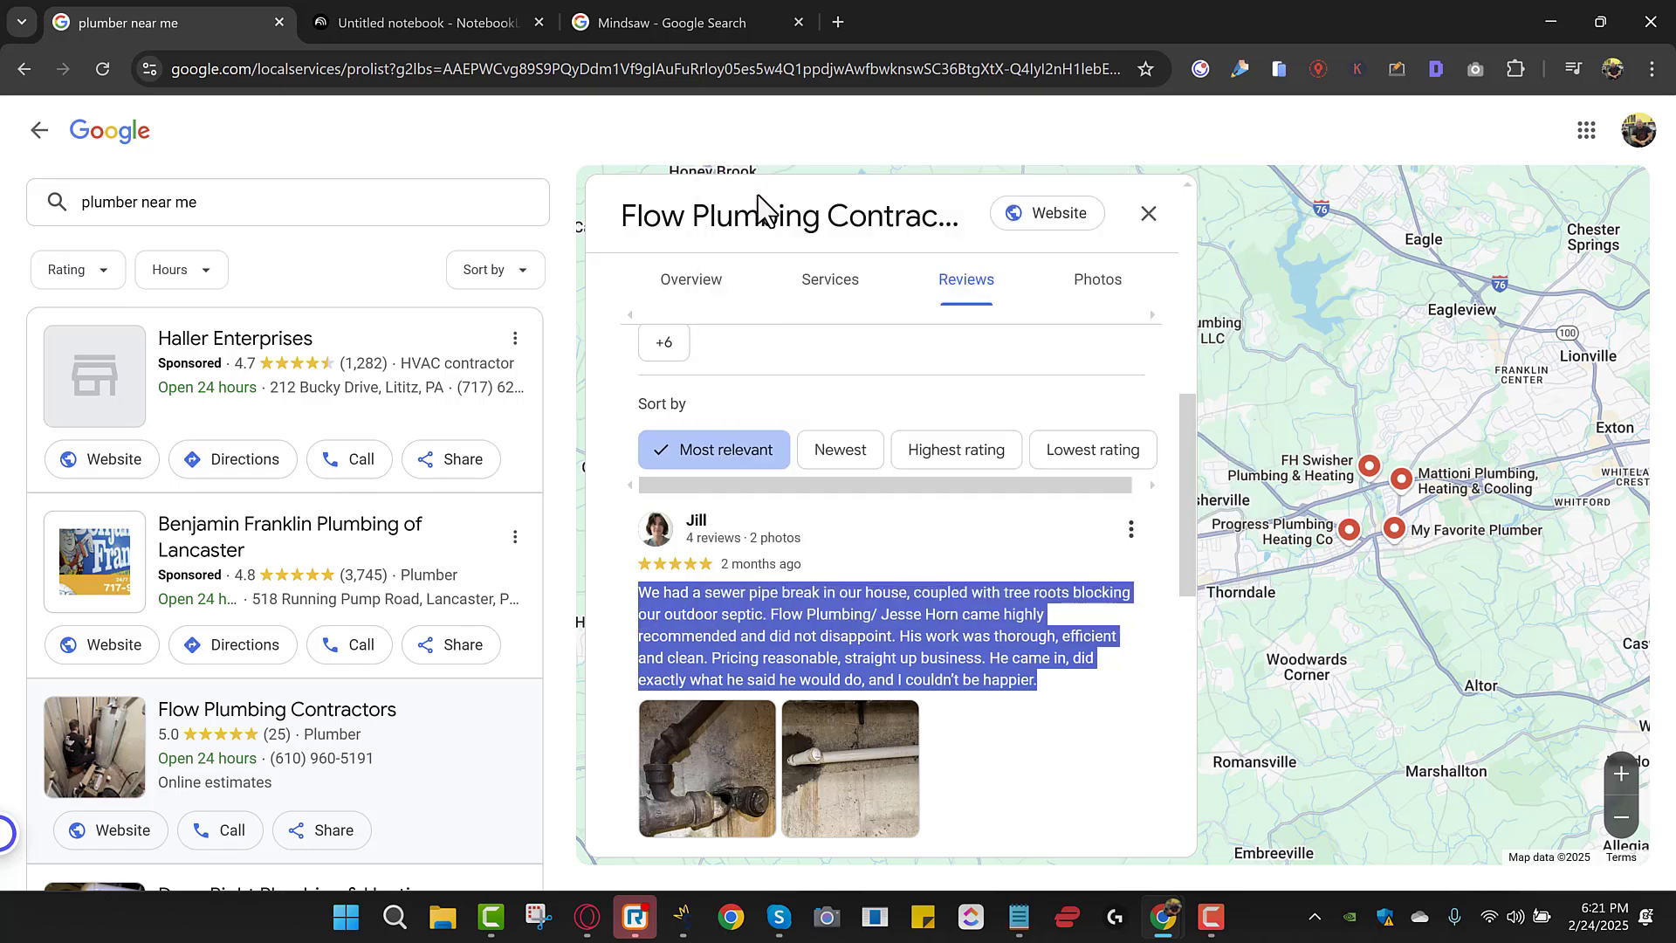
Paste the copied sewer-pipe review into the notebook as a Copied text source.
click(454, 13)
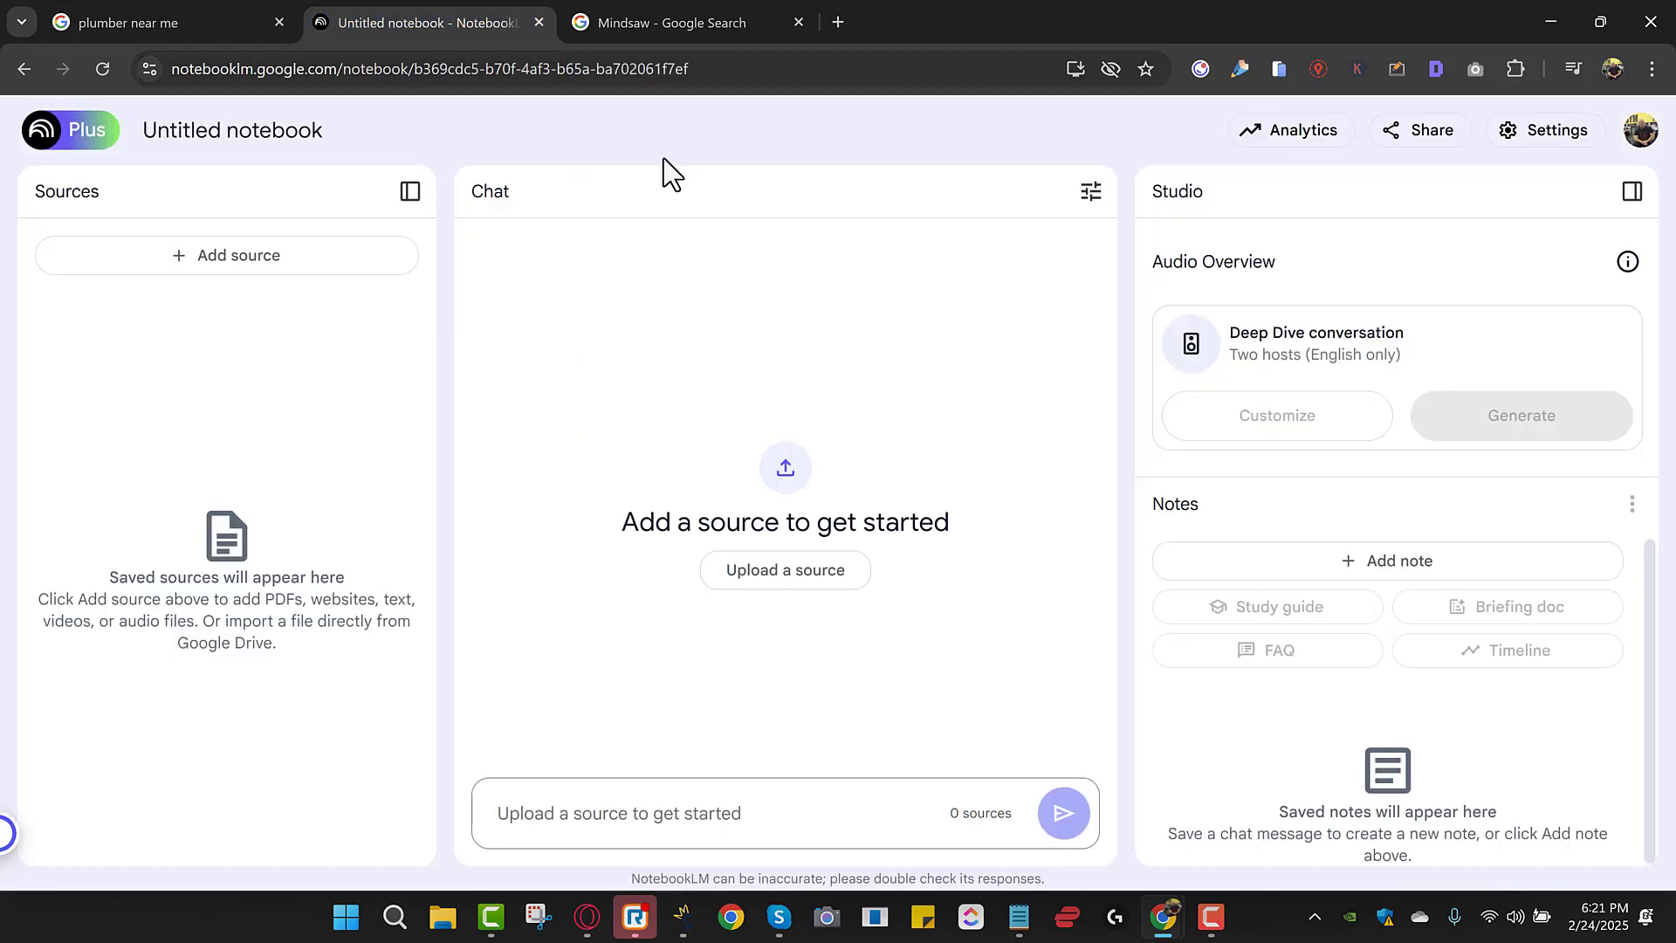
click(236, 258)
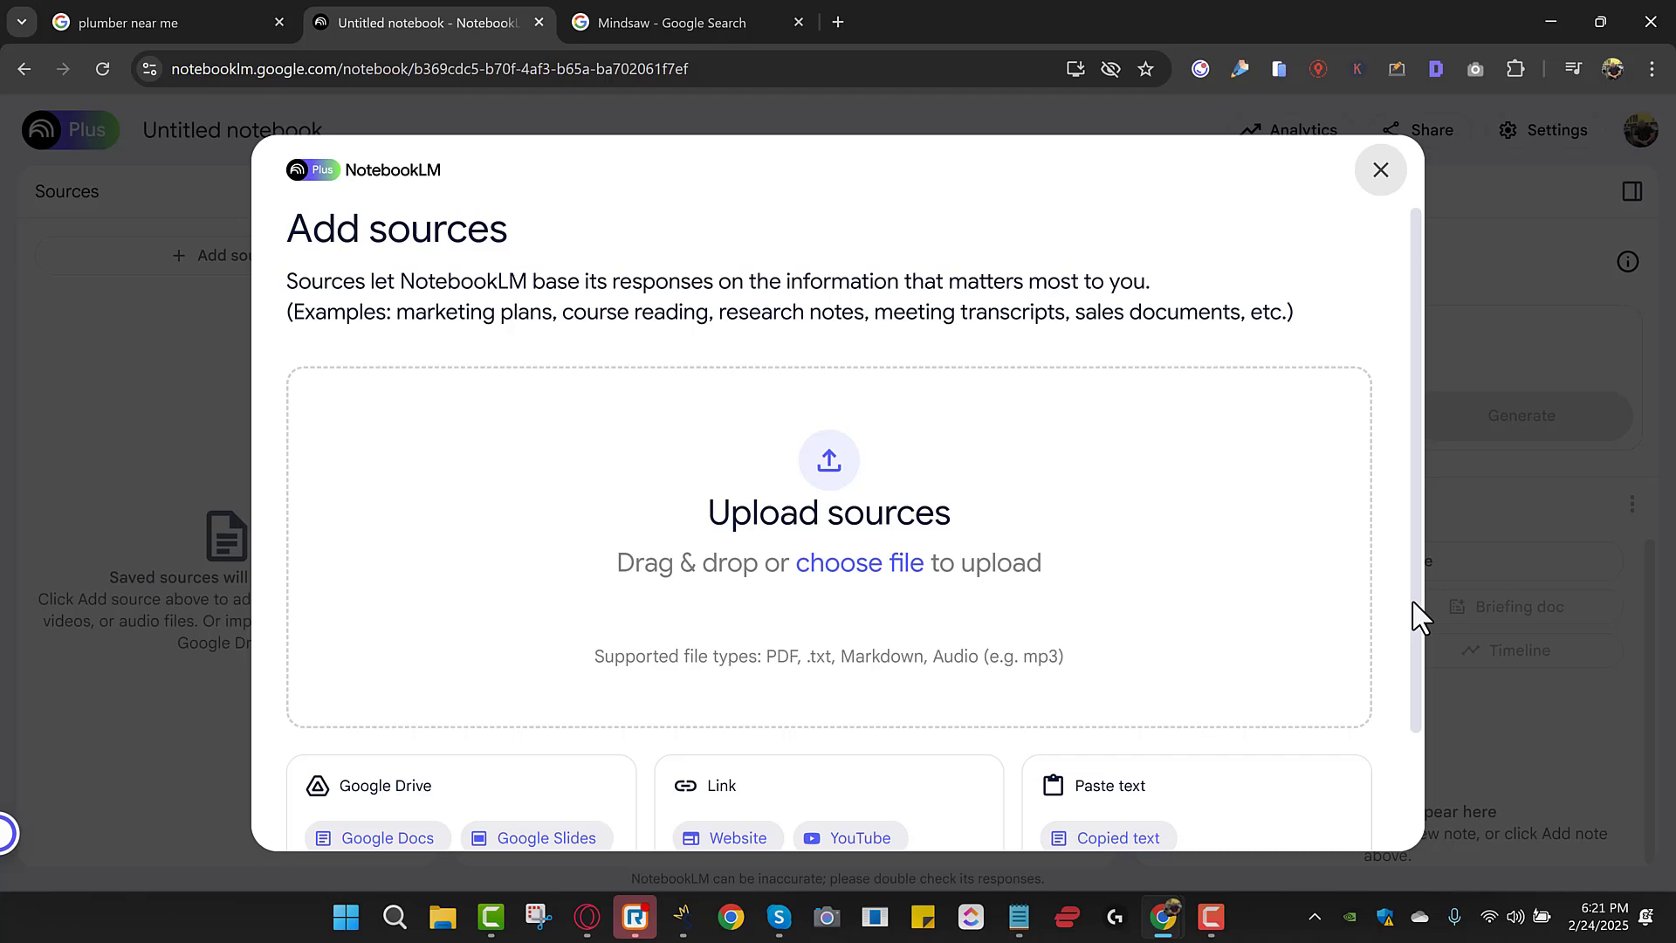
scroll(1417, 615, down, 2)
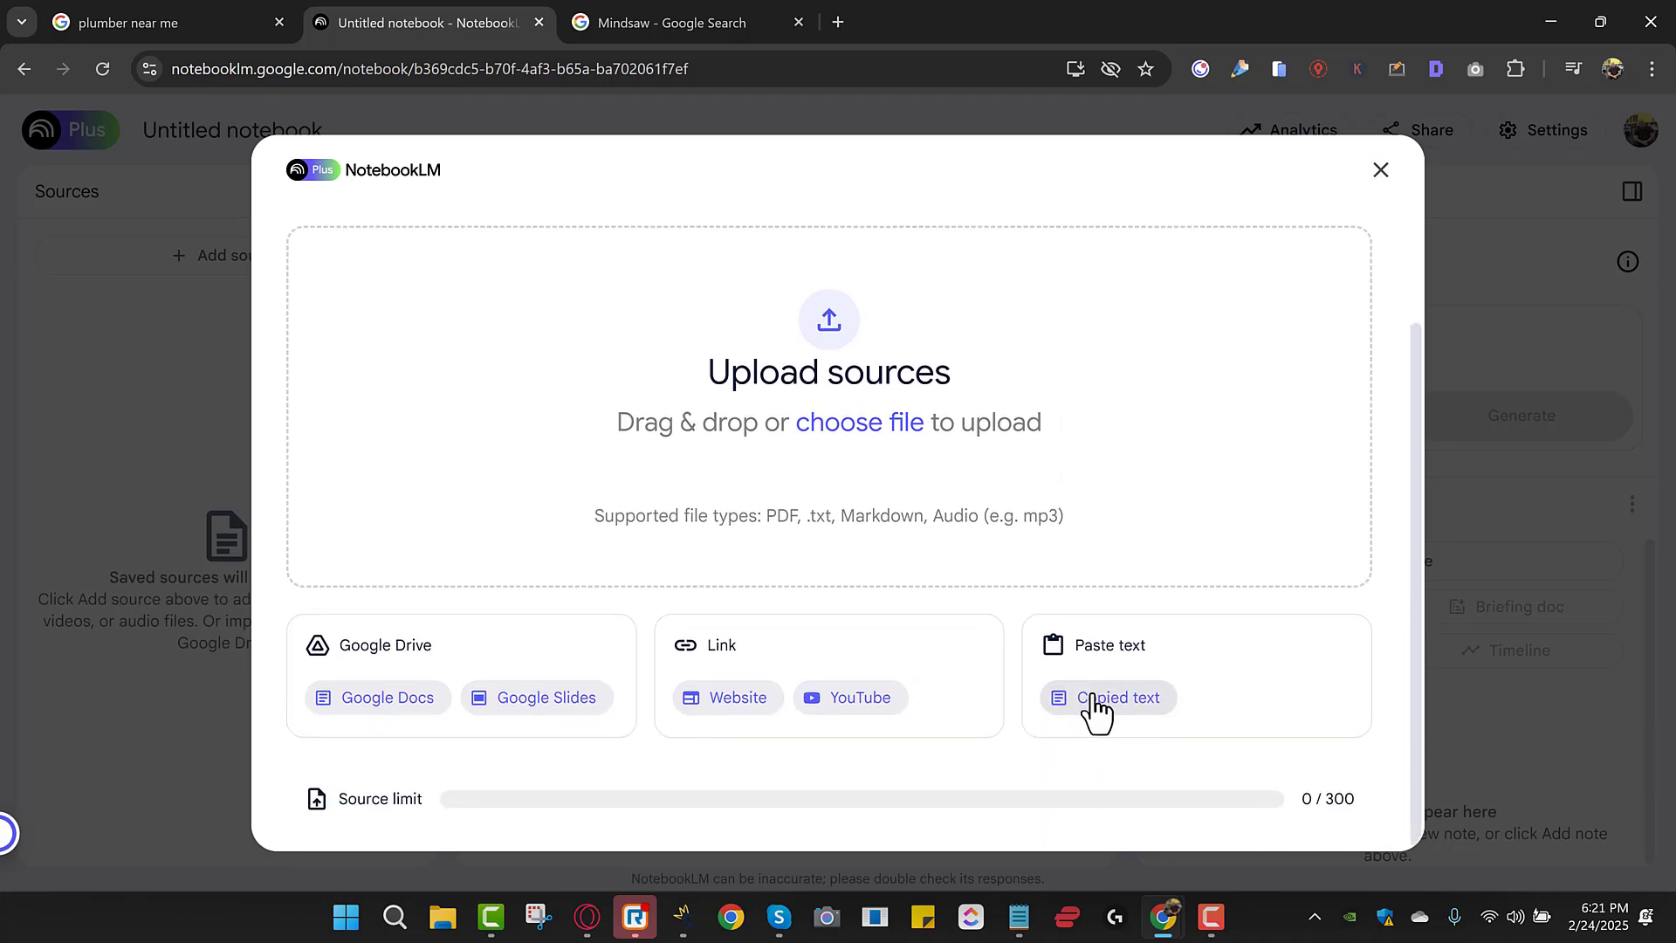
click(1103, 698)
click(508, 517)
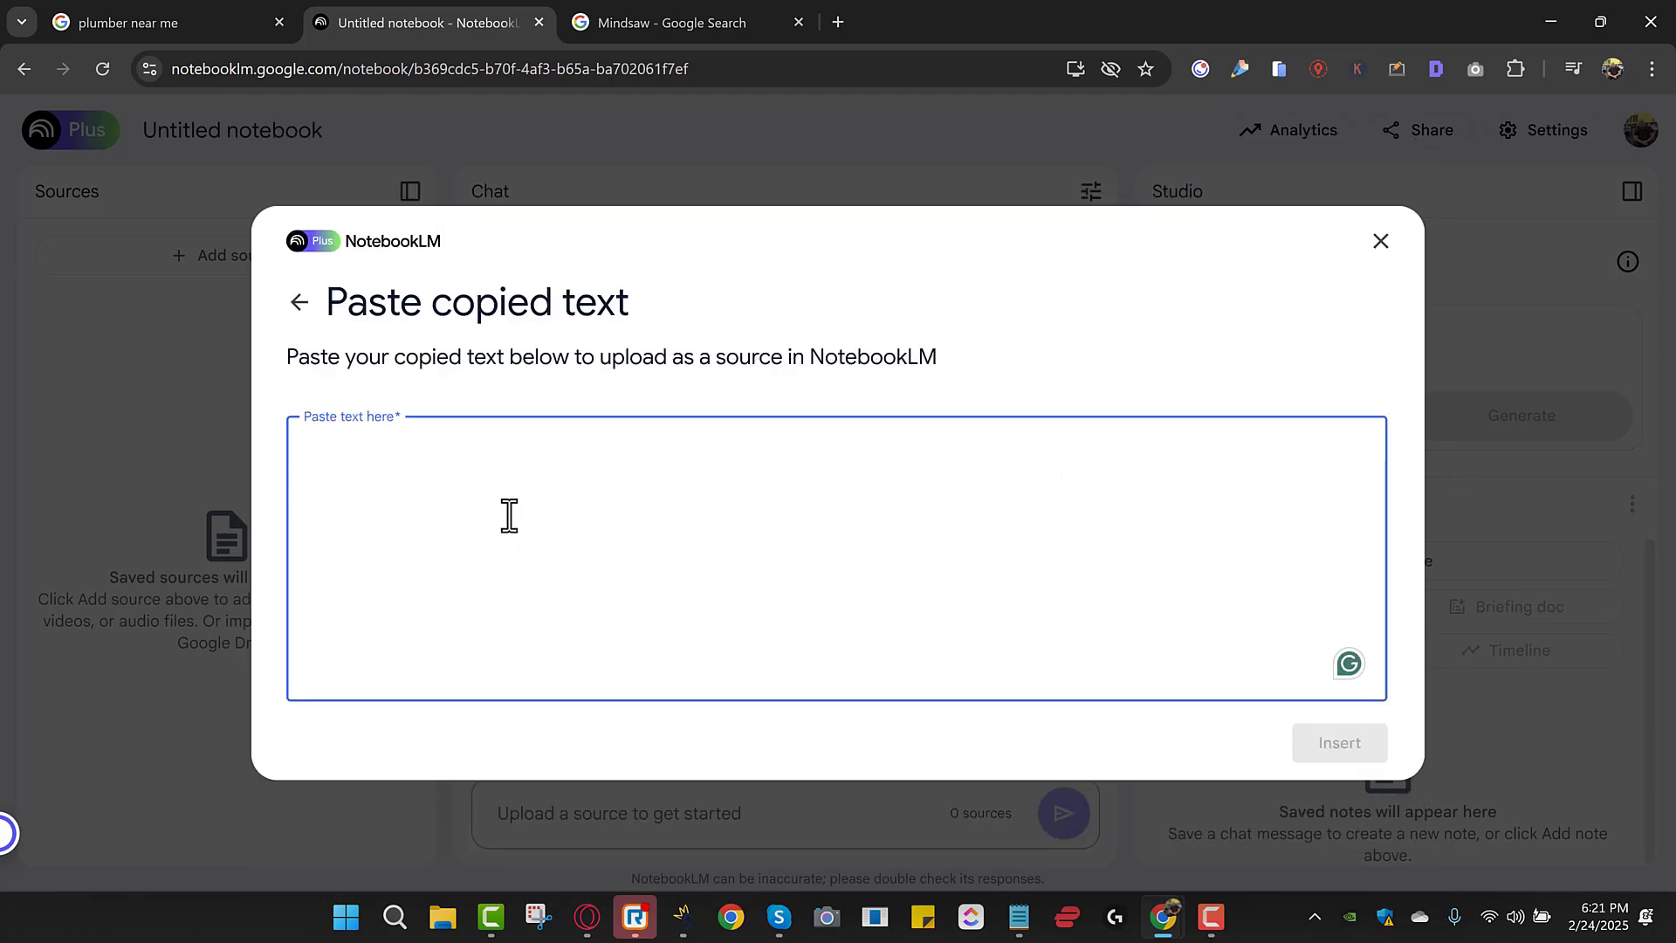
click(1339, 742)
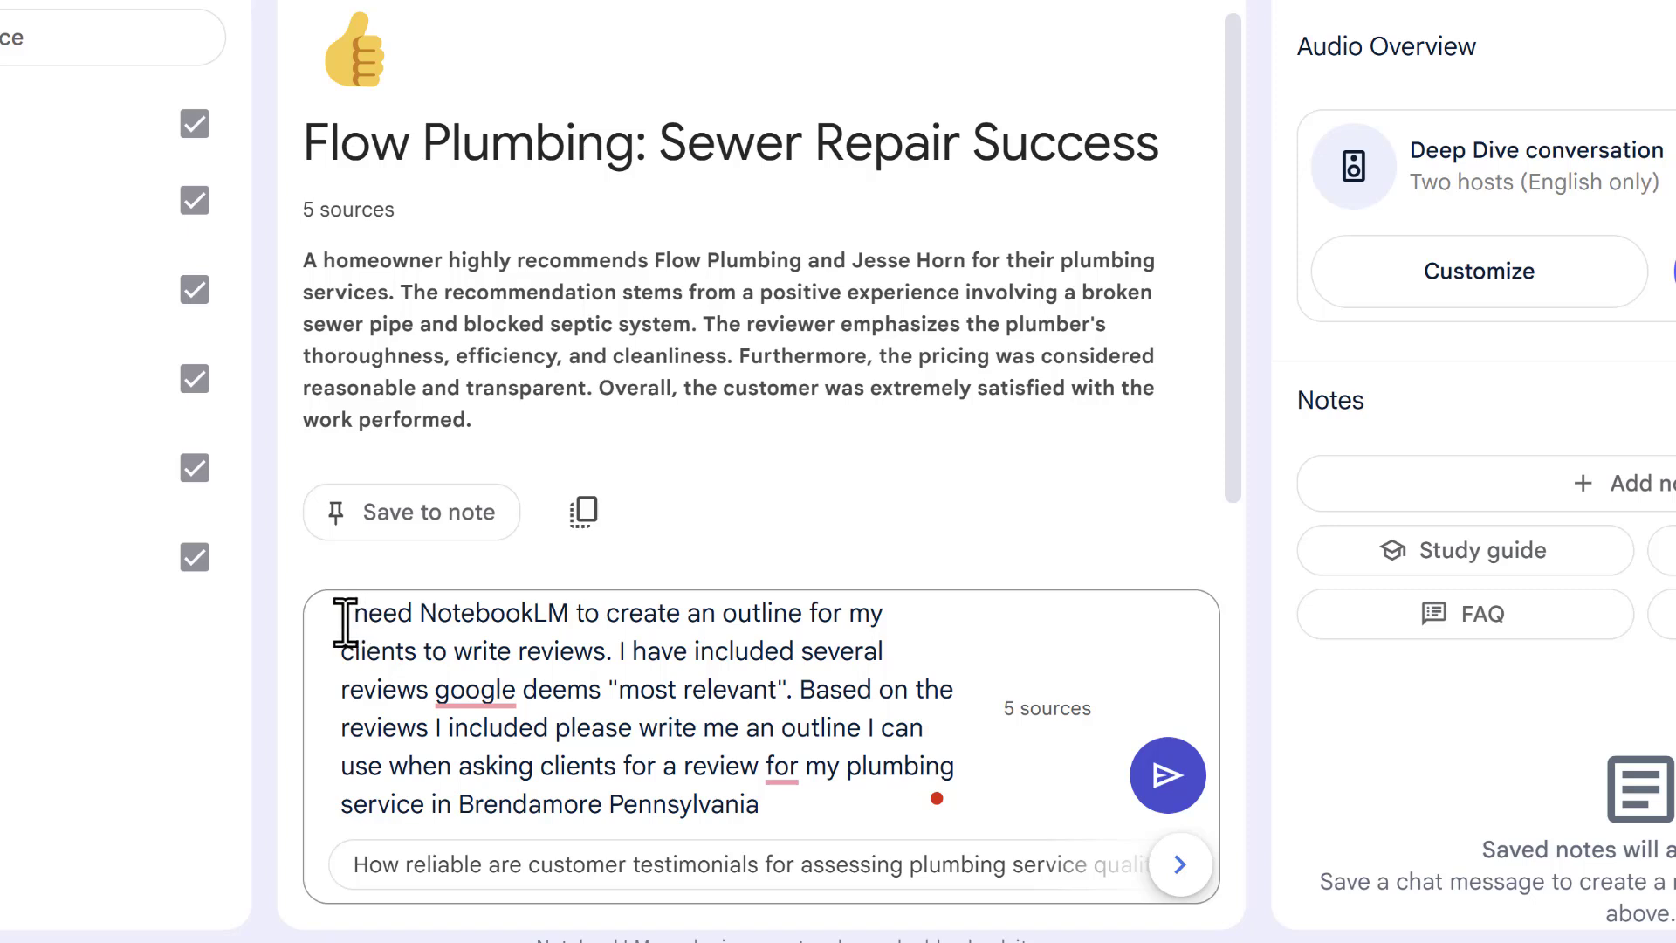
Submit the review-outline prompt and read the five-part outline from Introduction to Recommendation.
click(1169, 776)
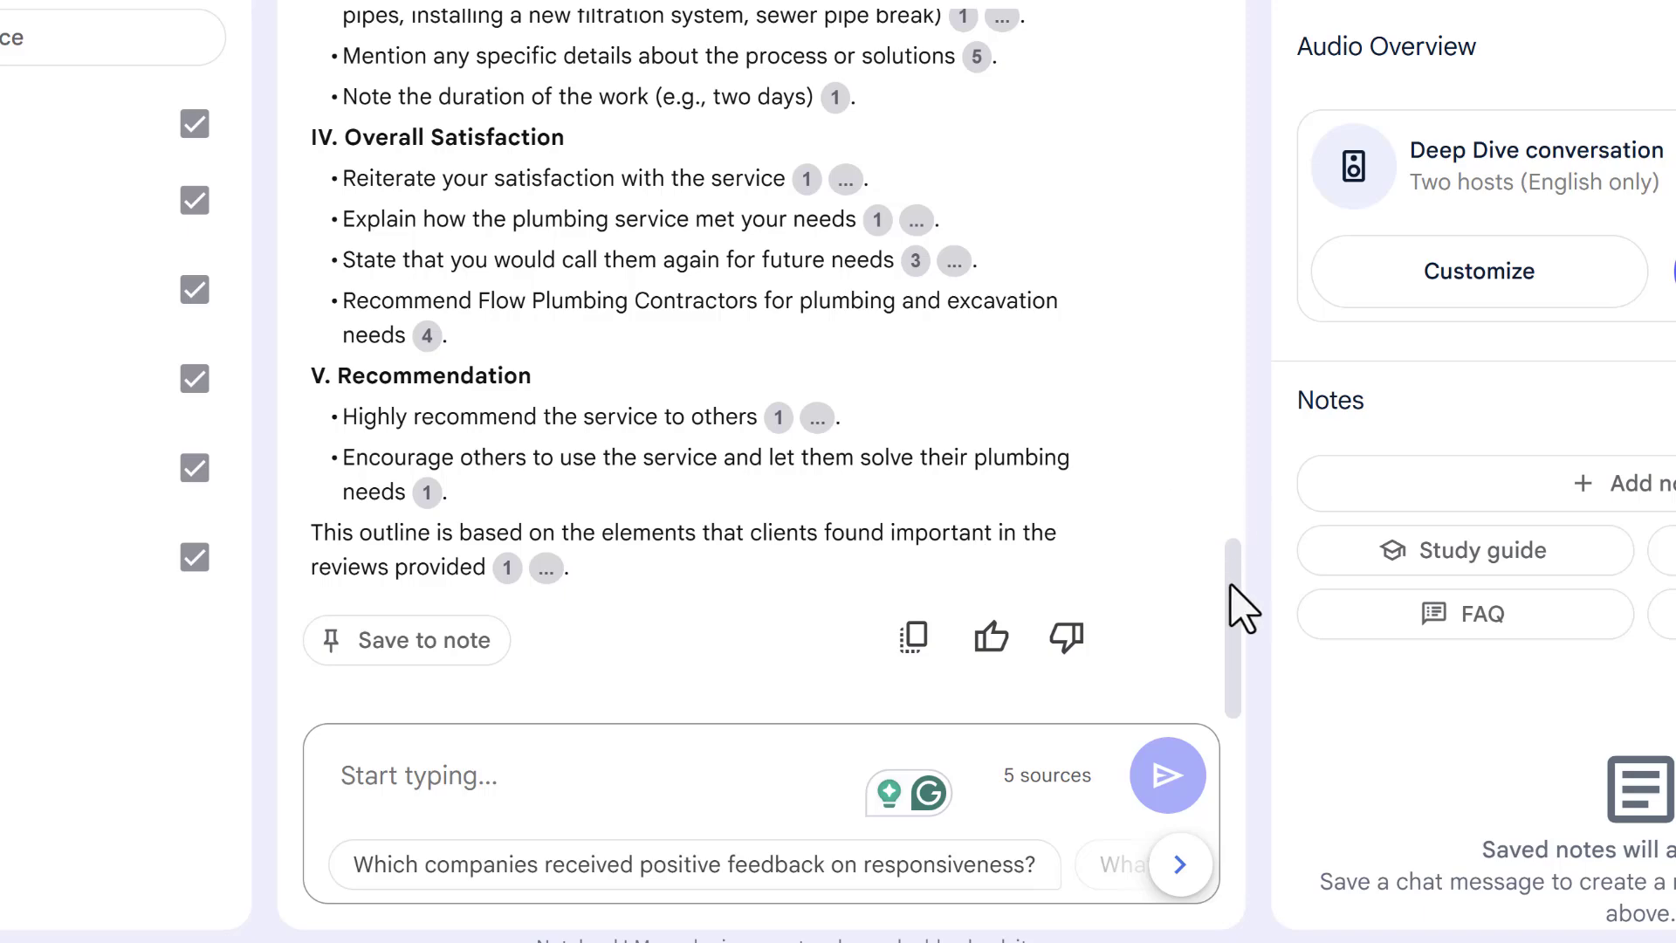
drag(1234, 599, 1234, 255)
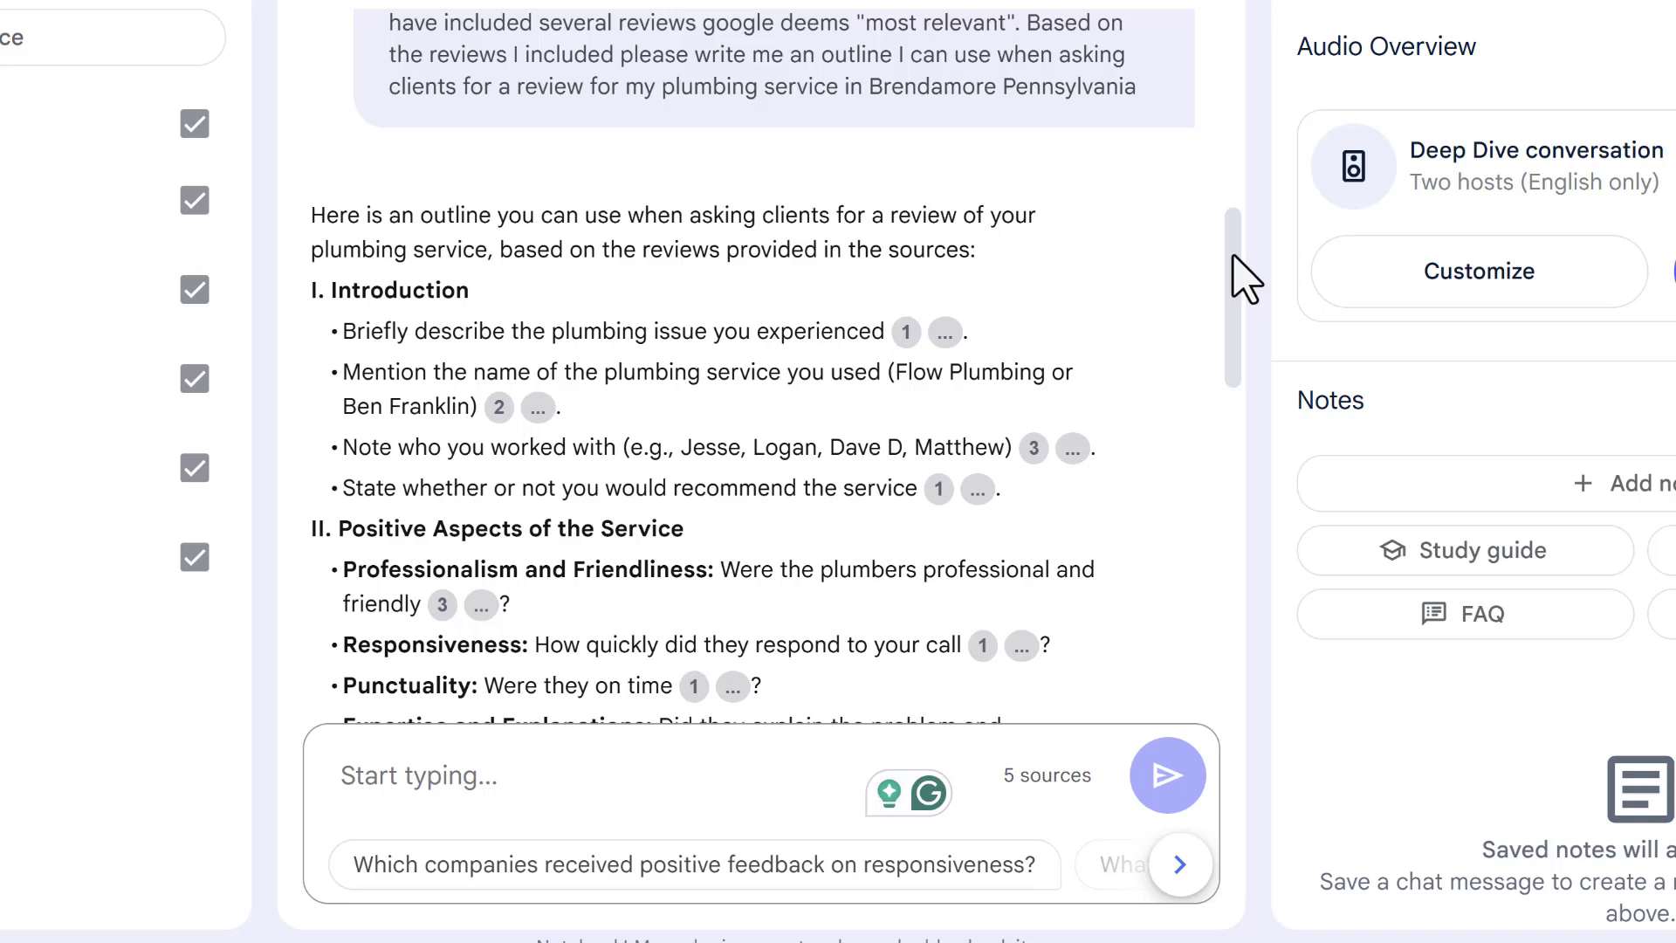
drag(1233, 256, 1233, 299)
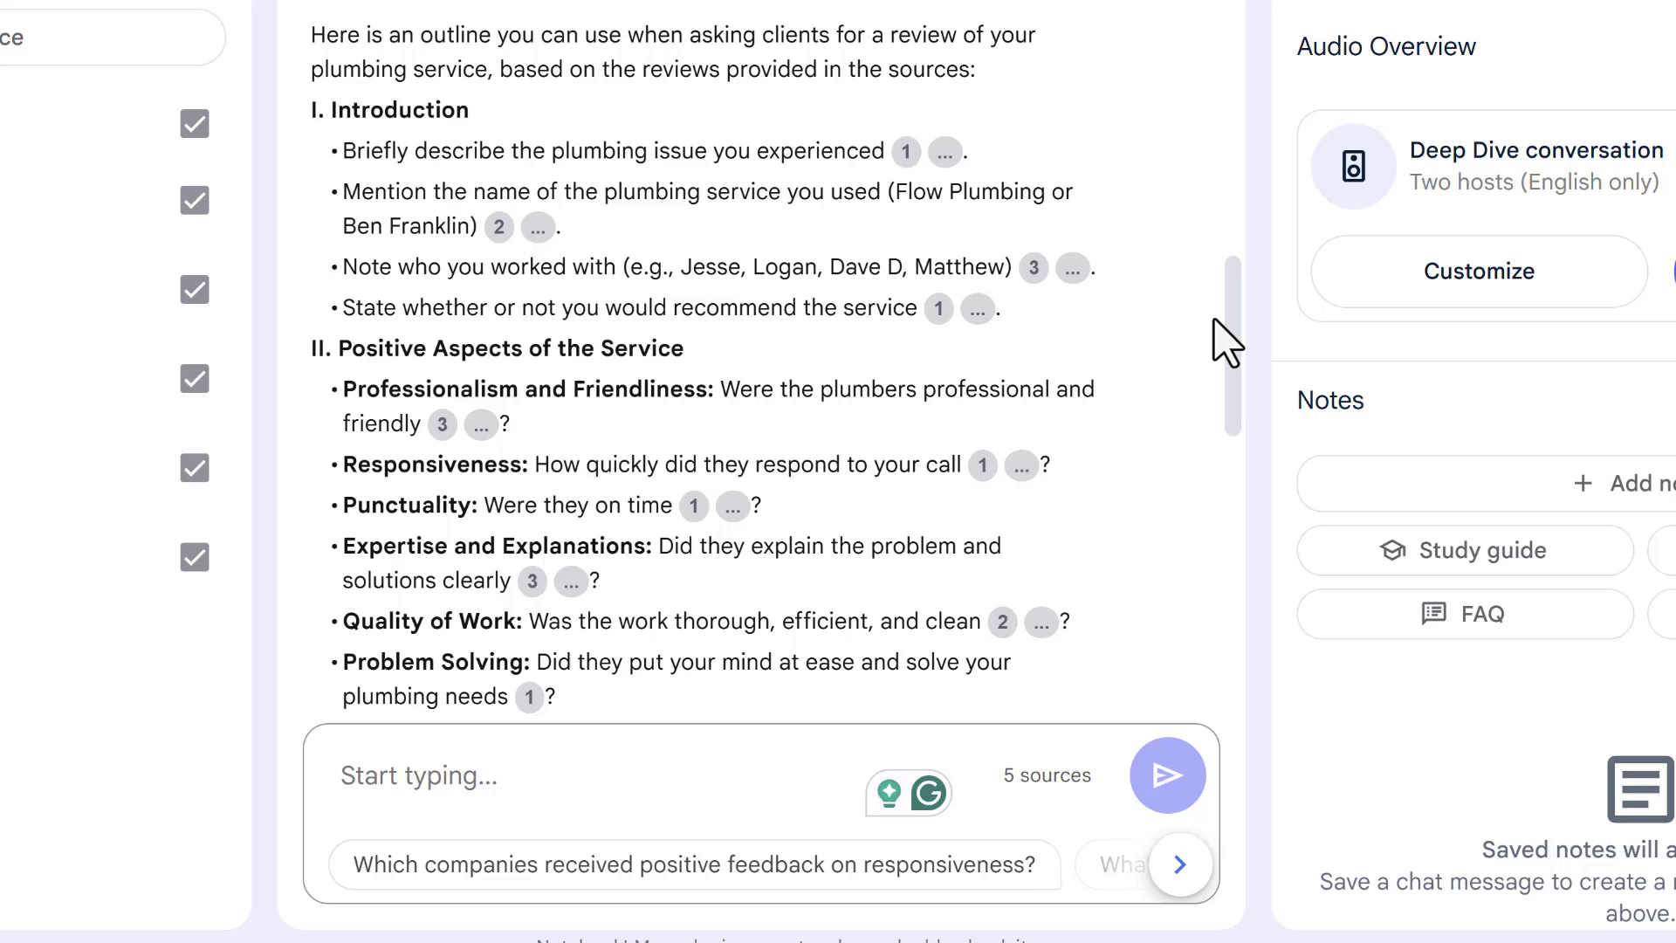
Send the follow-up 'Please simplify for a 6th grader' to get a plain-language outline.
click(547, 786)
text(Please )
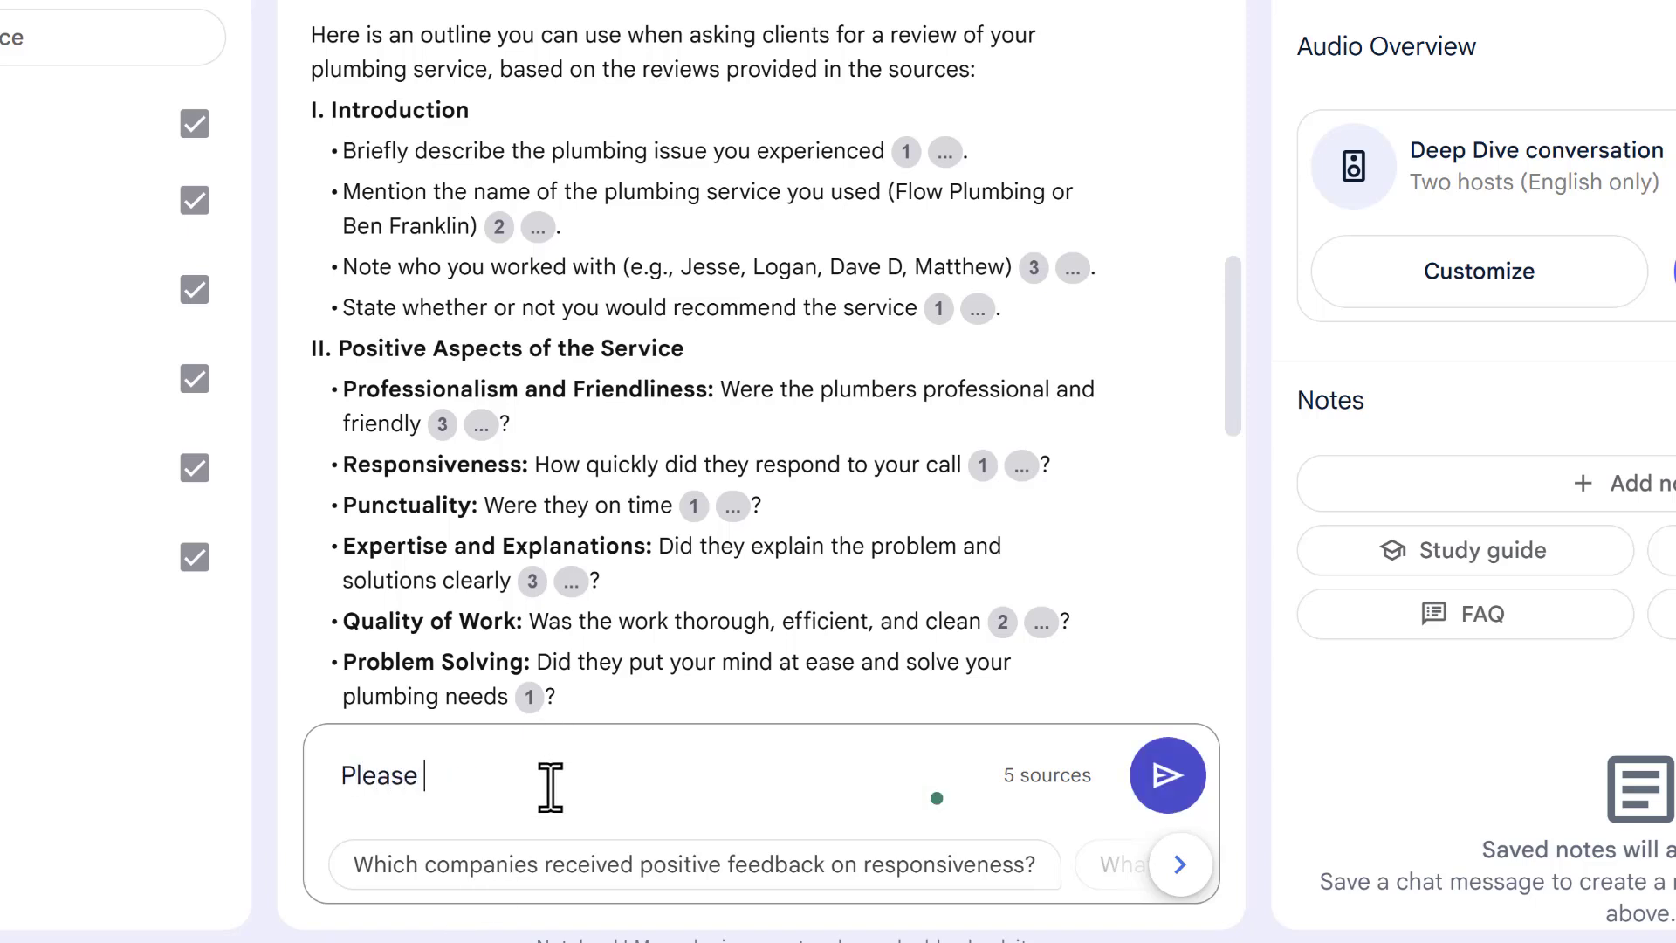
text(simplif)
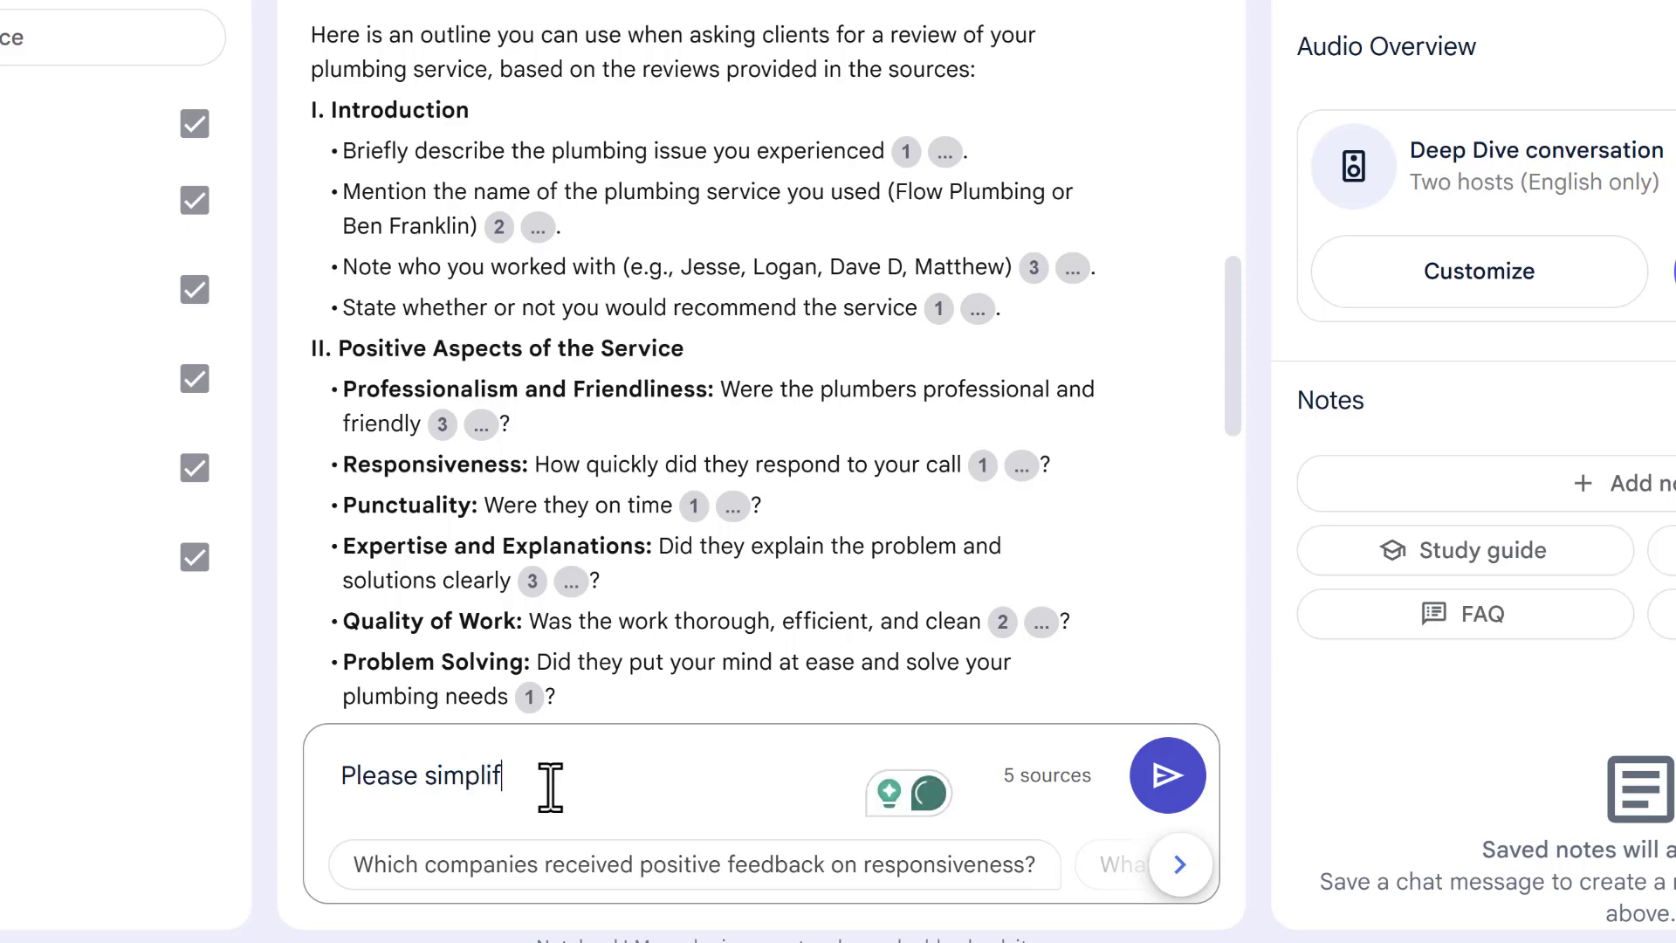
text(y for a )
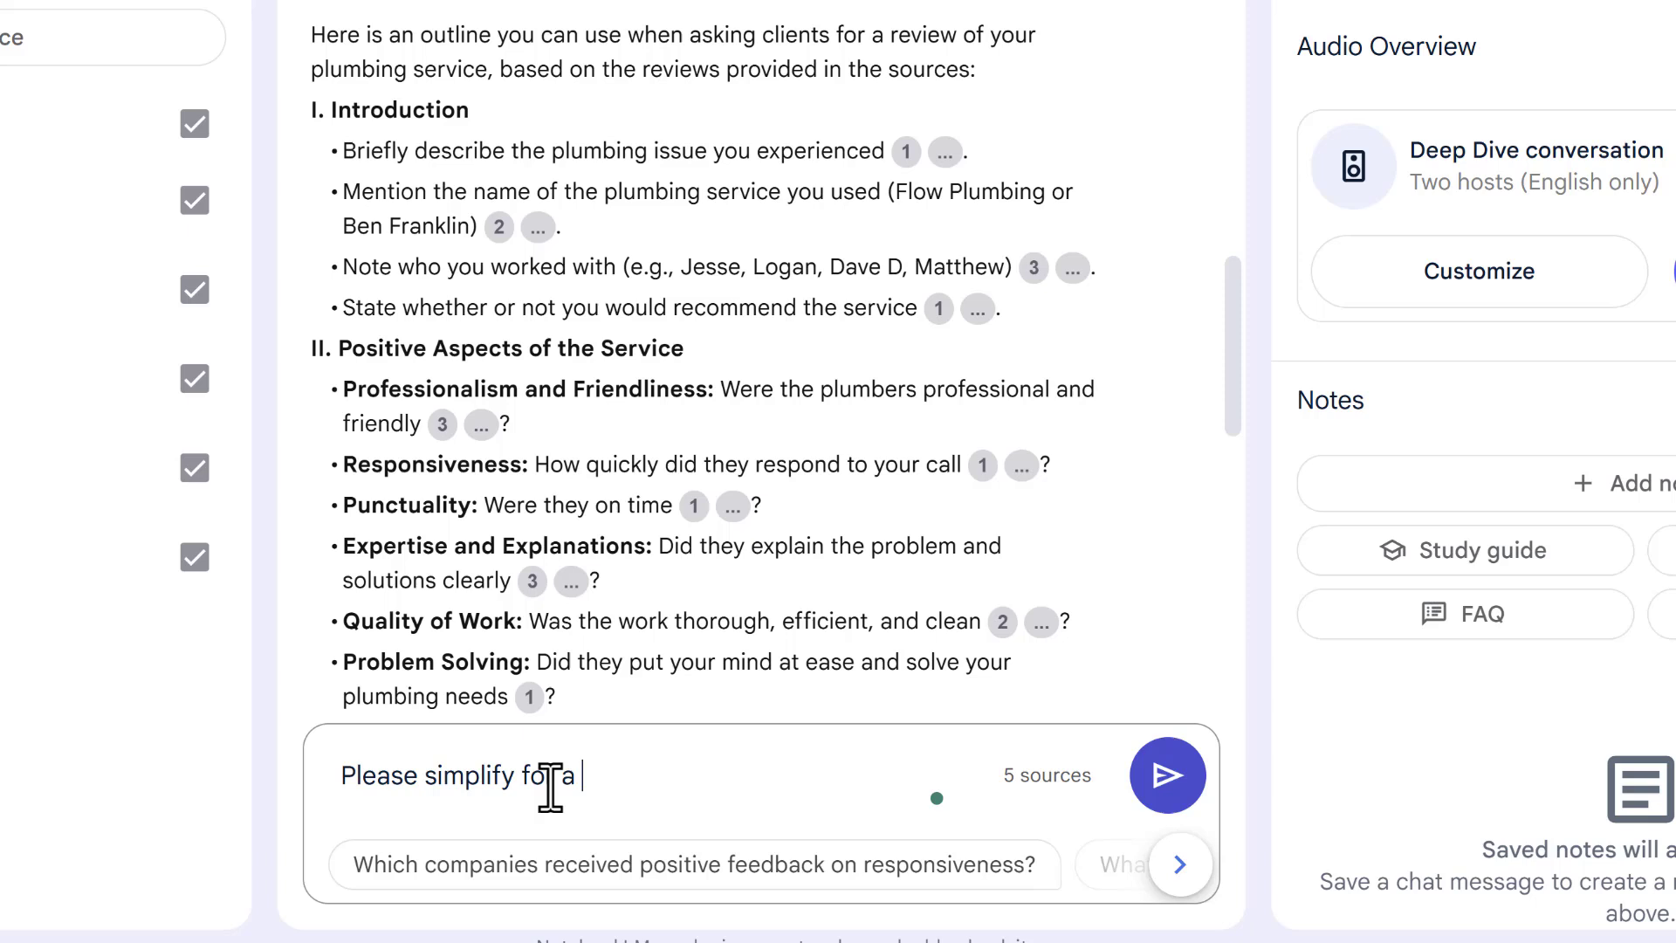
text(6th grader)
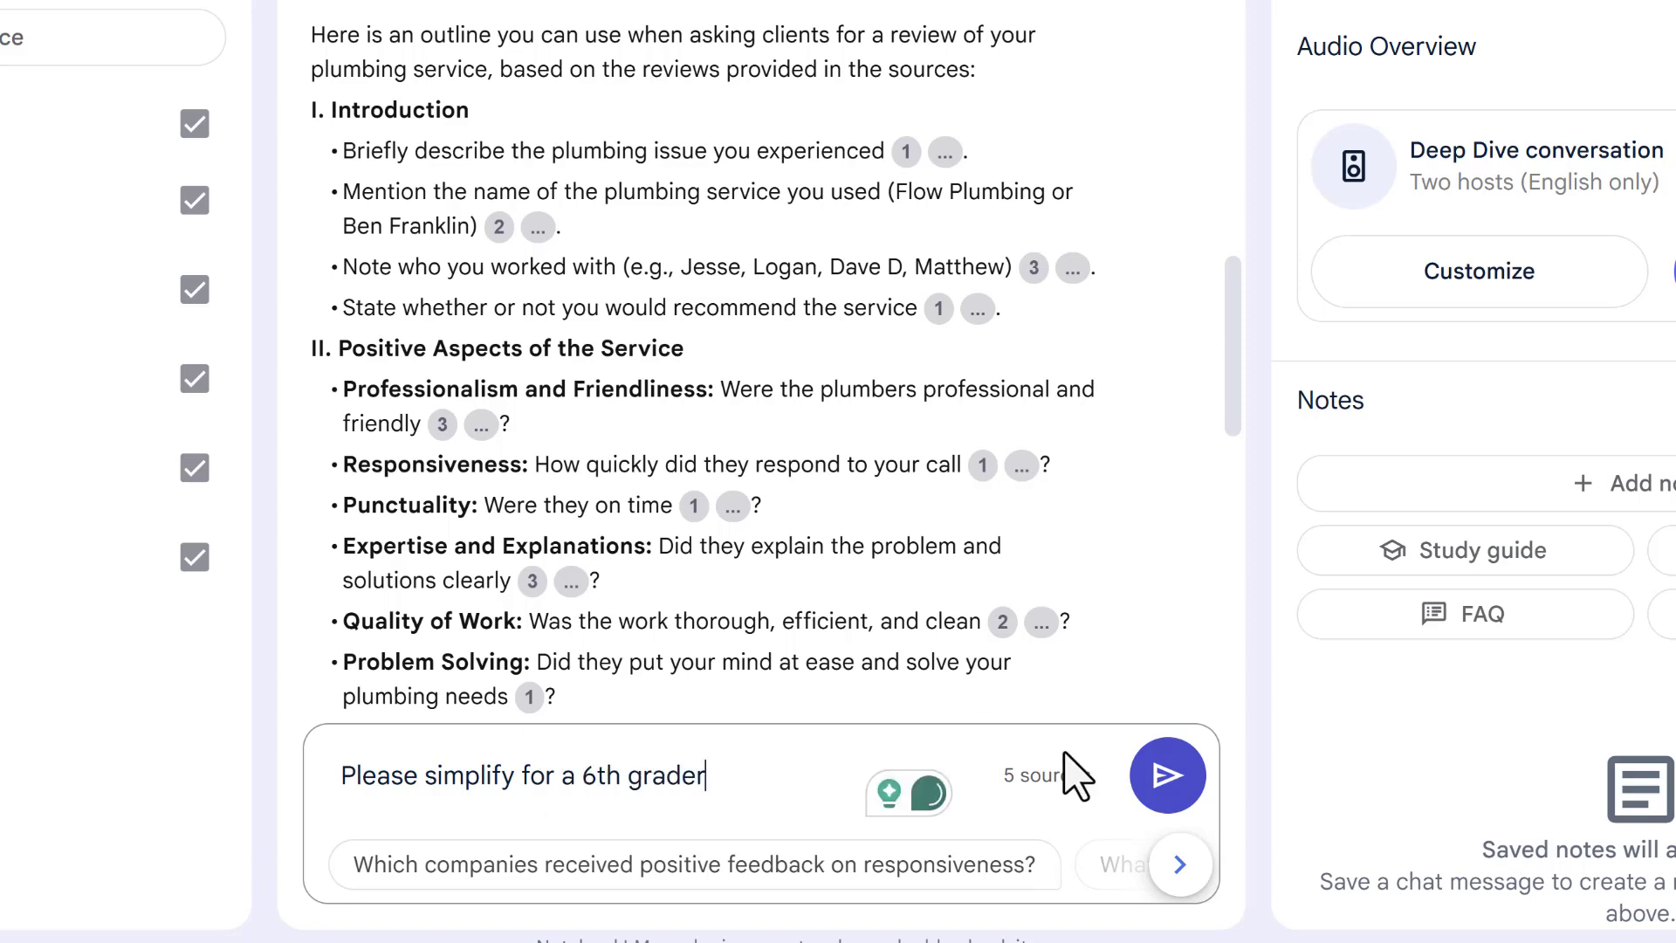
click(1167, 777)
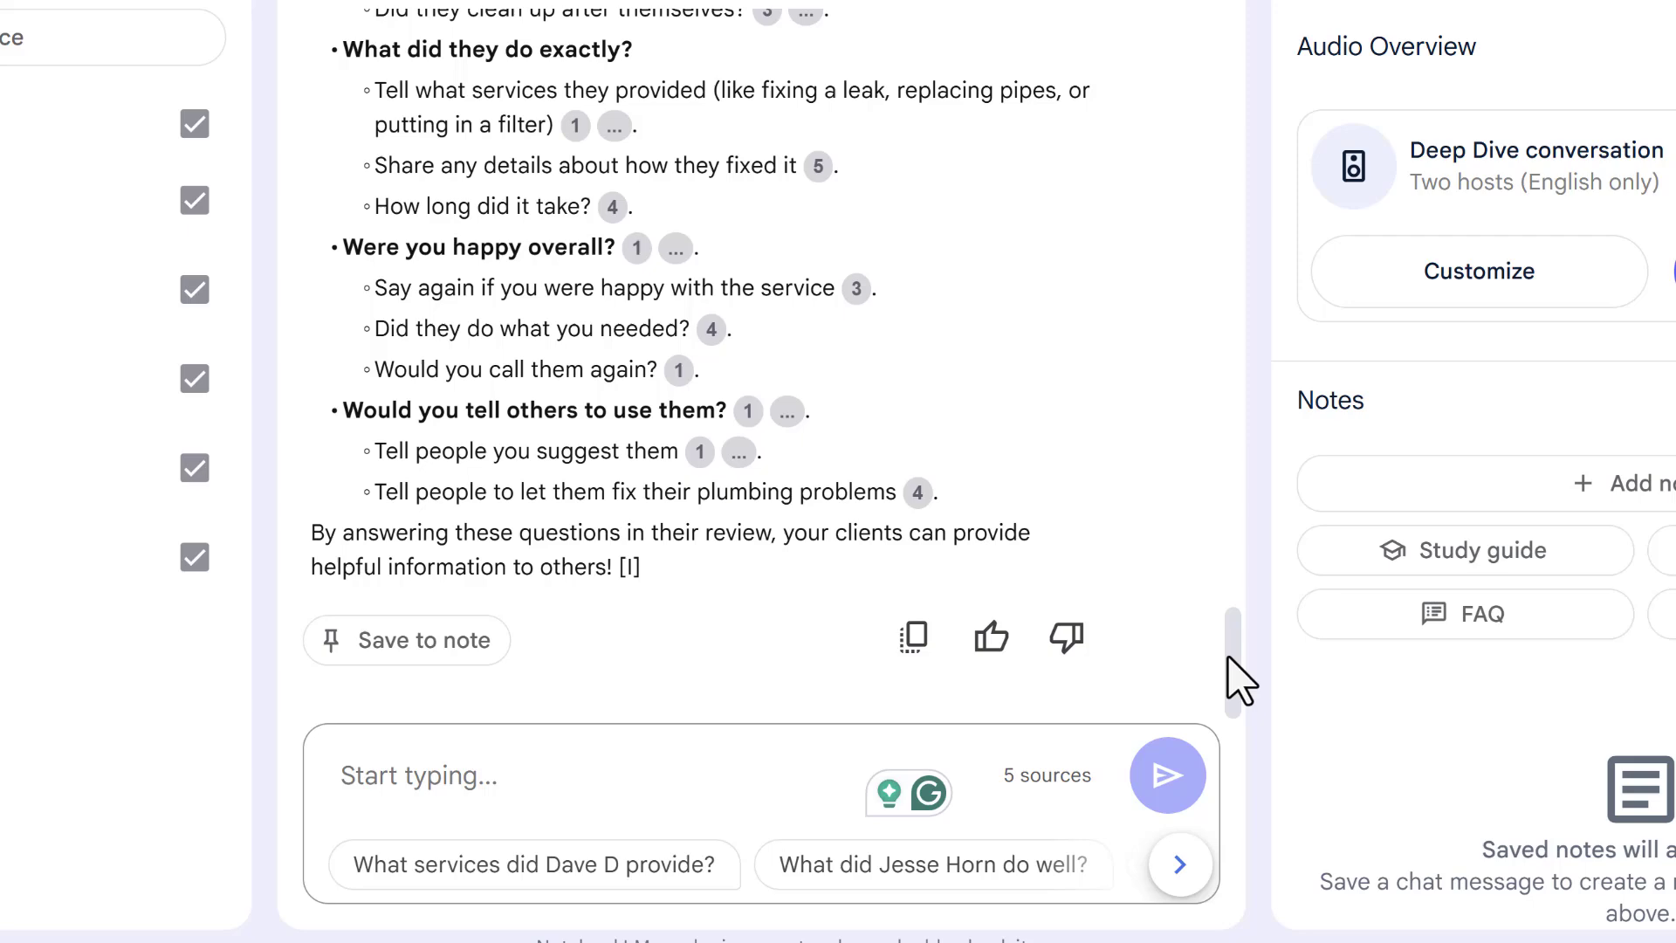
drag(1228, 659, 1235, 530)
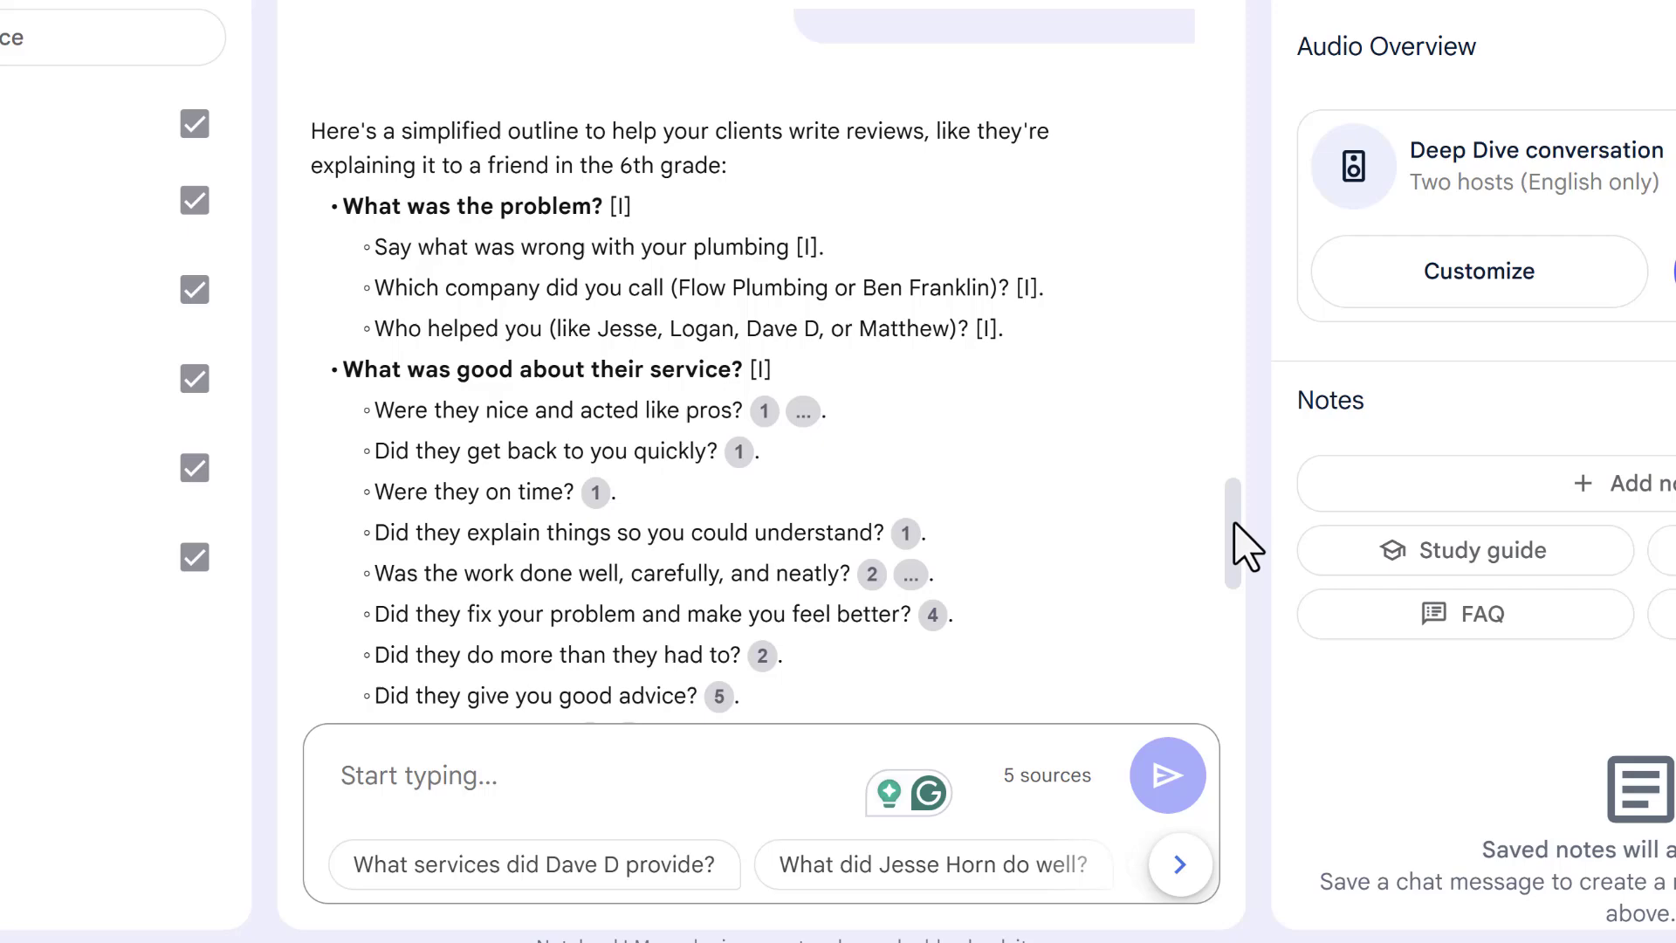
drag(1243, 541, 1239, 604)
scroll(1241, 569, down, 1)
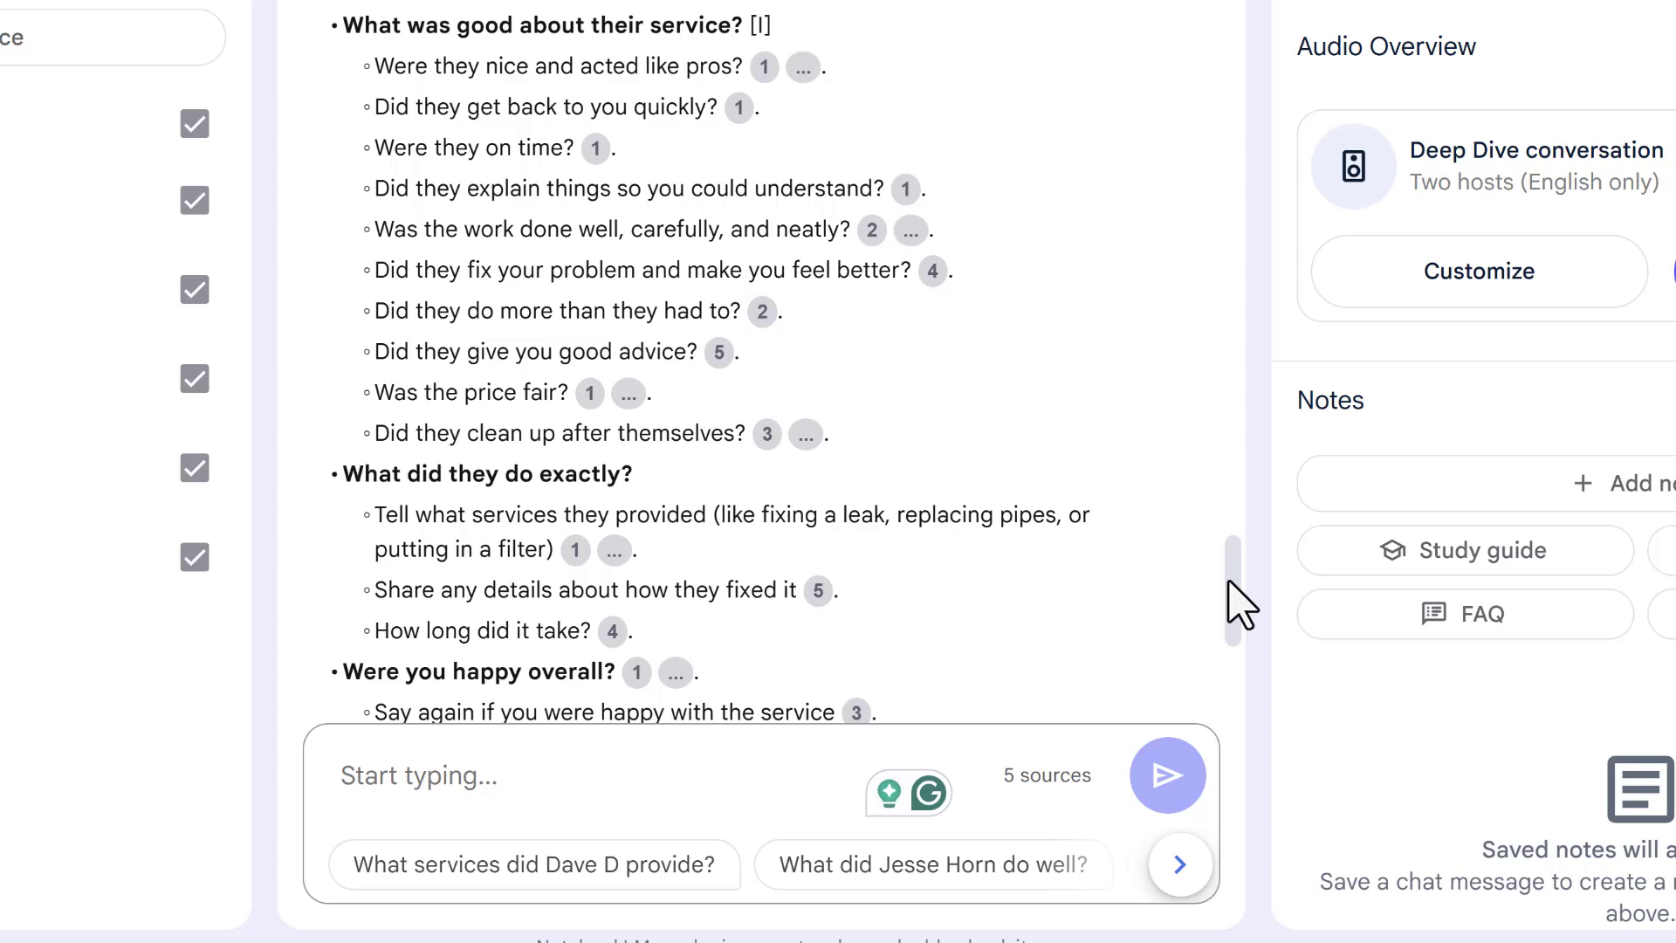
drag(1239, 604, 1240, 582)
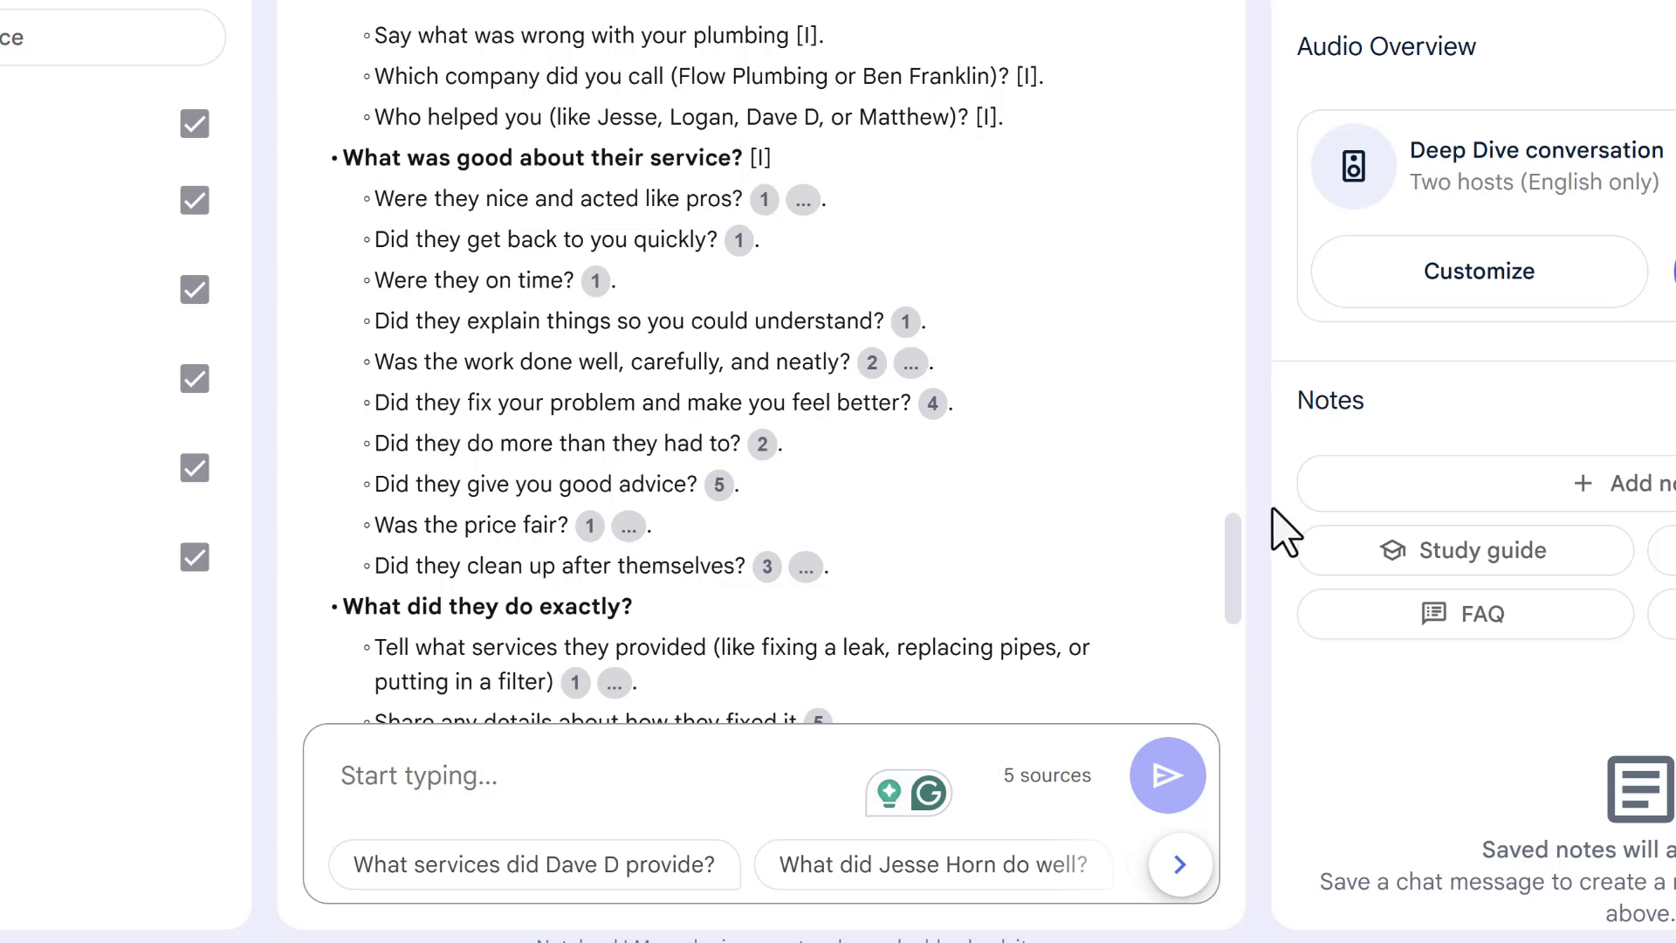
drag(1232, 553, 1217, 636)
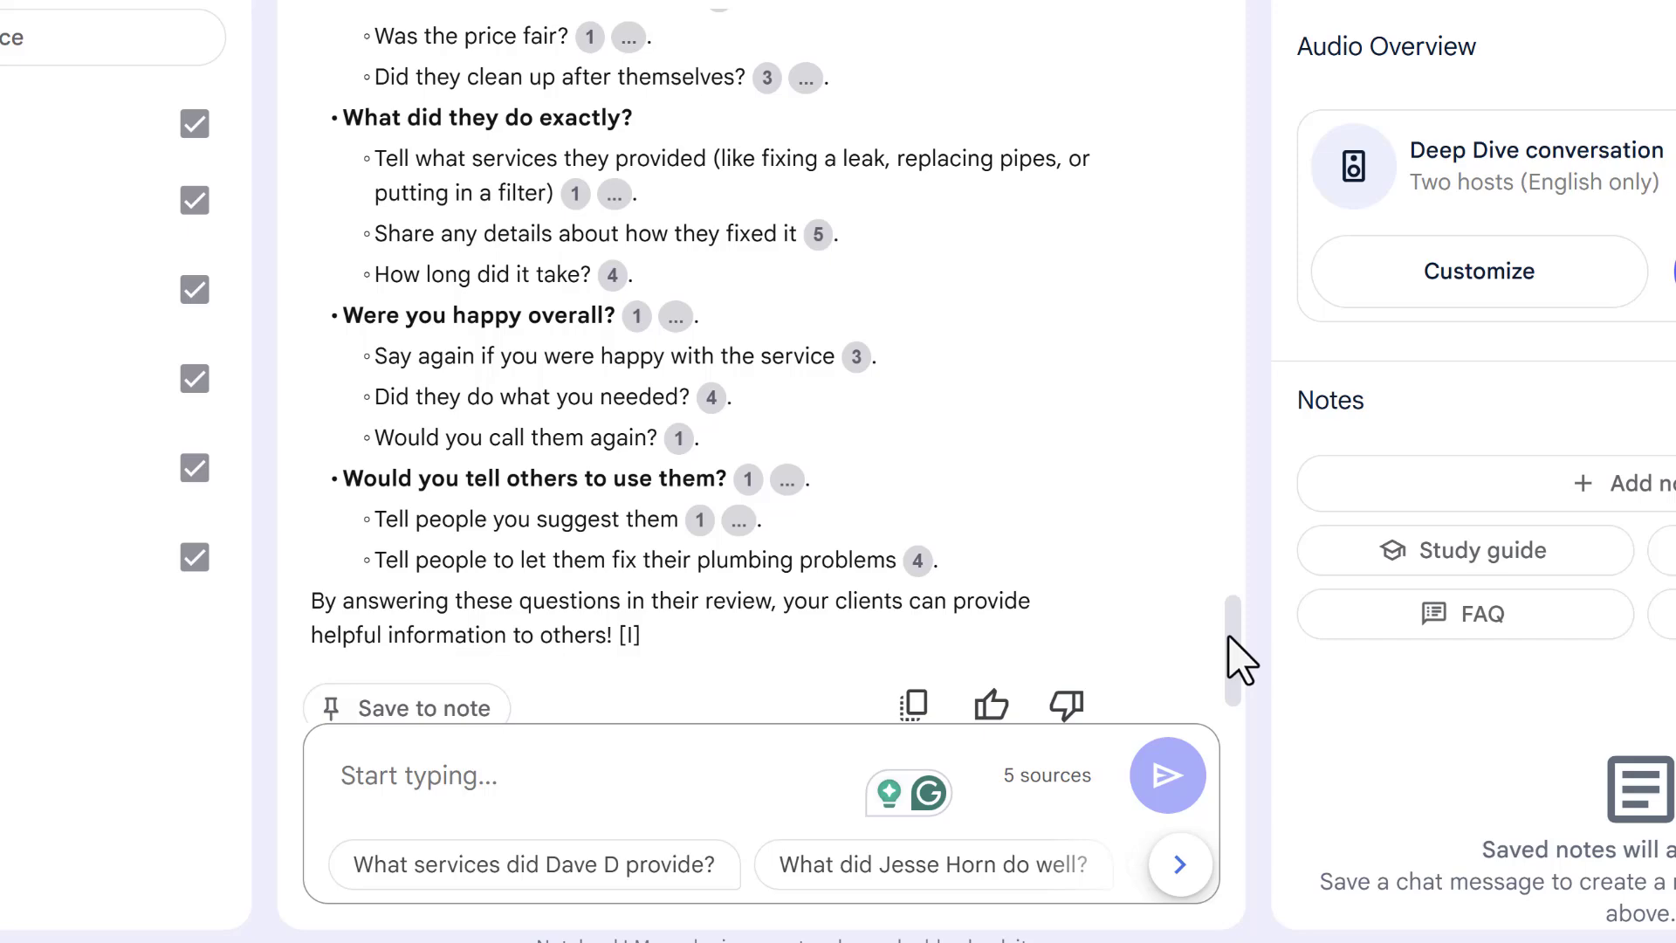
drag(1229, 638, 1231, 553)
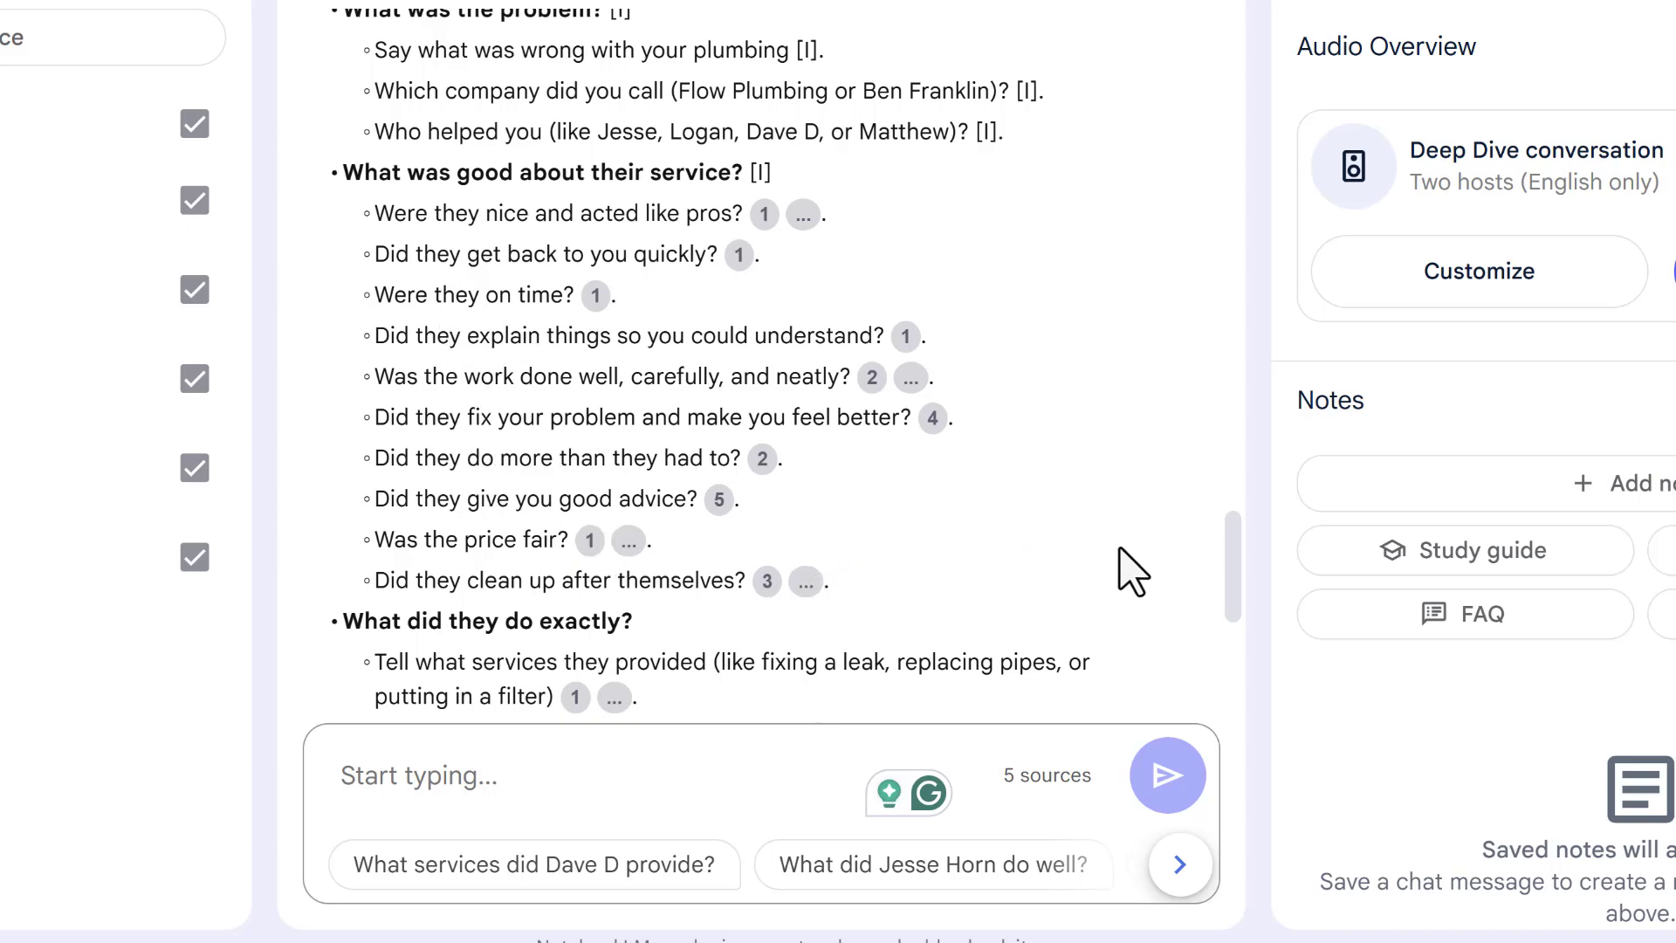
drag(1222, 564, 1214, 621)
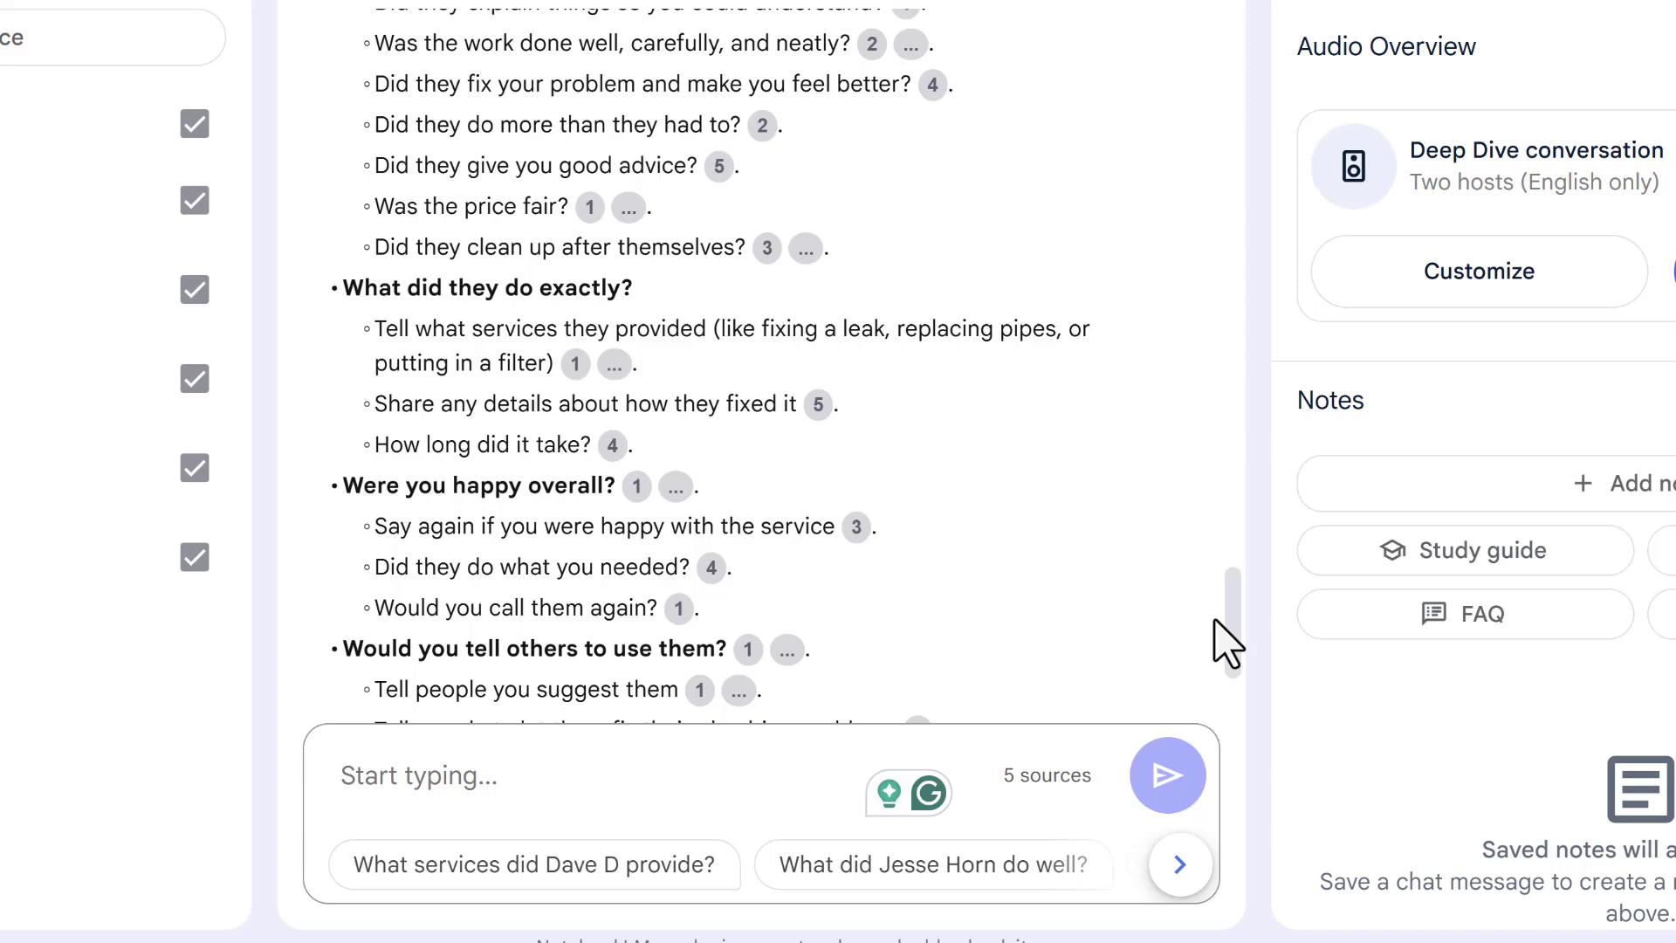